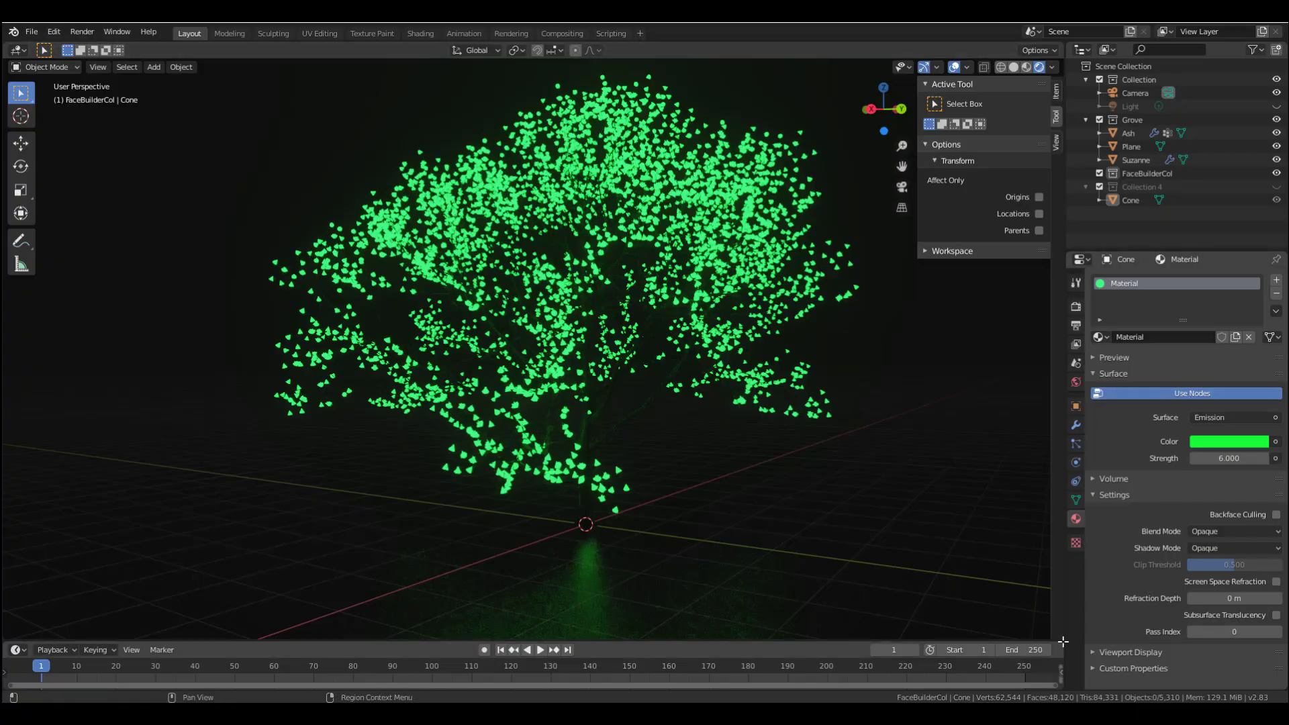
- Select the Cone twig object and show its material nodes in the Shader Editor
left_click(666, 67)
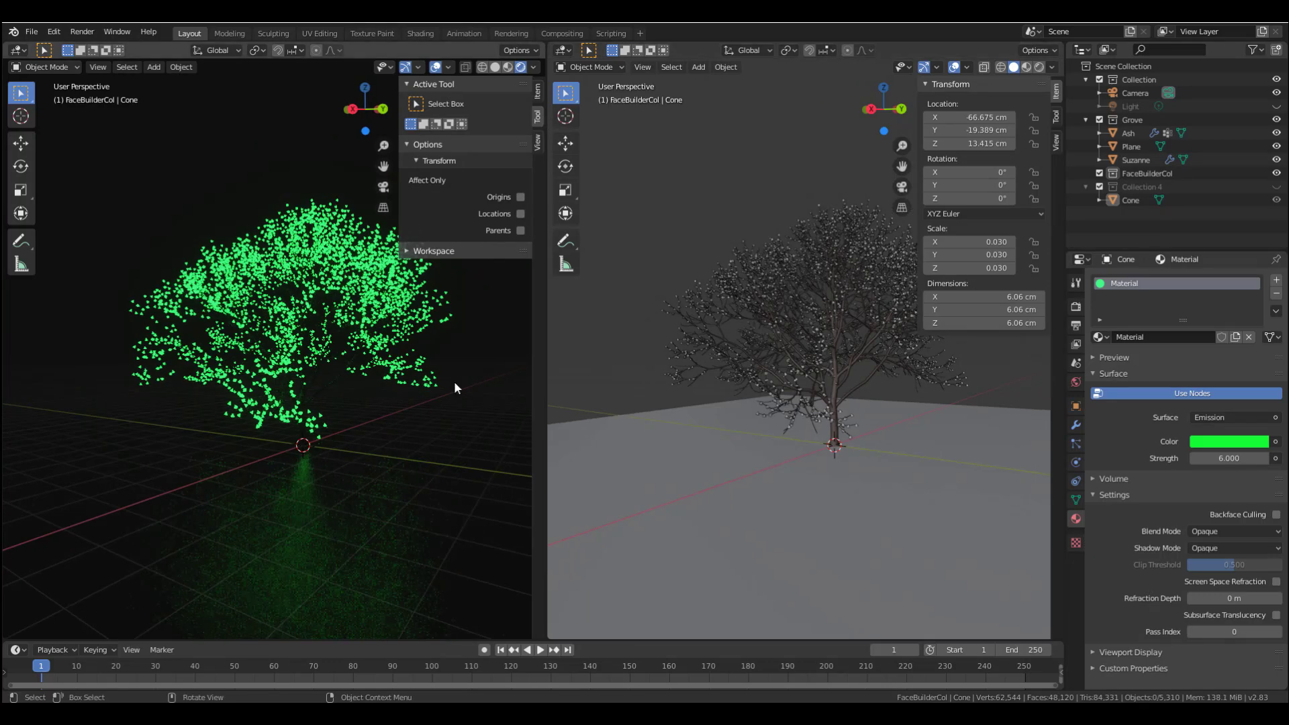
left_click(590, 67)
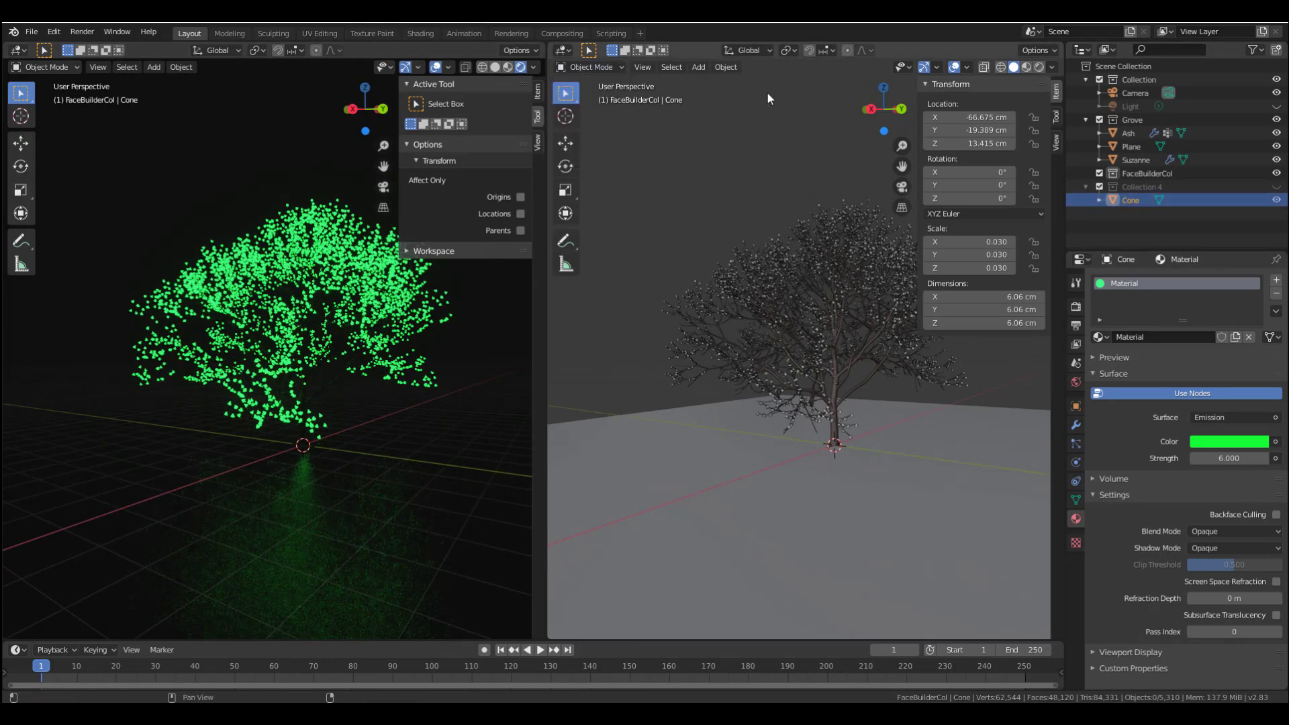
left_click(564, 51)
left_click(604, 145)
- Add a Noise Texture node and link its Color to the Emission Color input
key("shift+a")
type("noise")
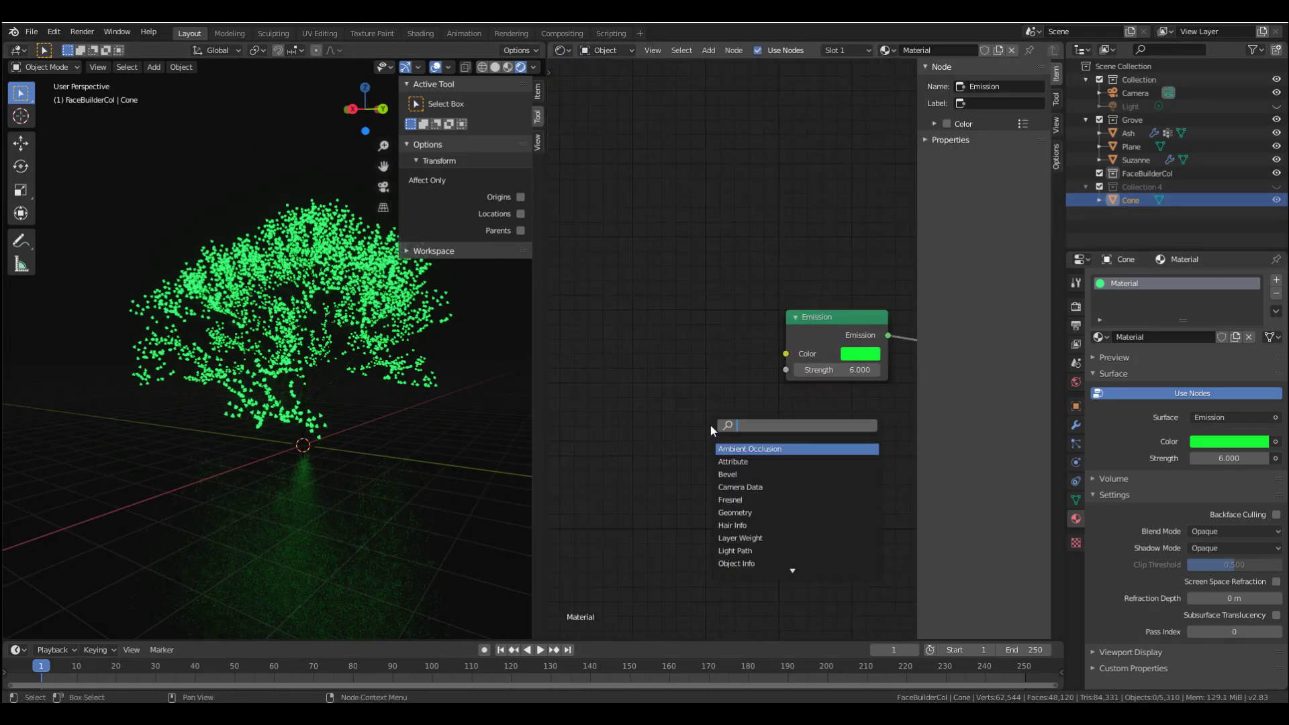
key("Return")
left_click(564, 272)
left_click_drag(667, 306, 785, 354)
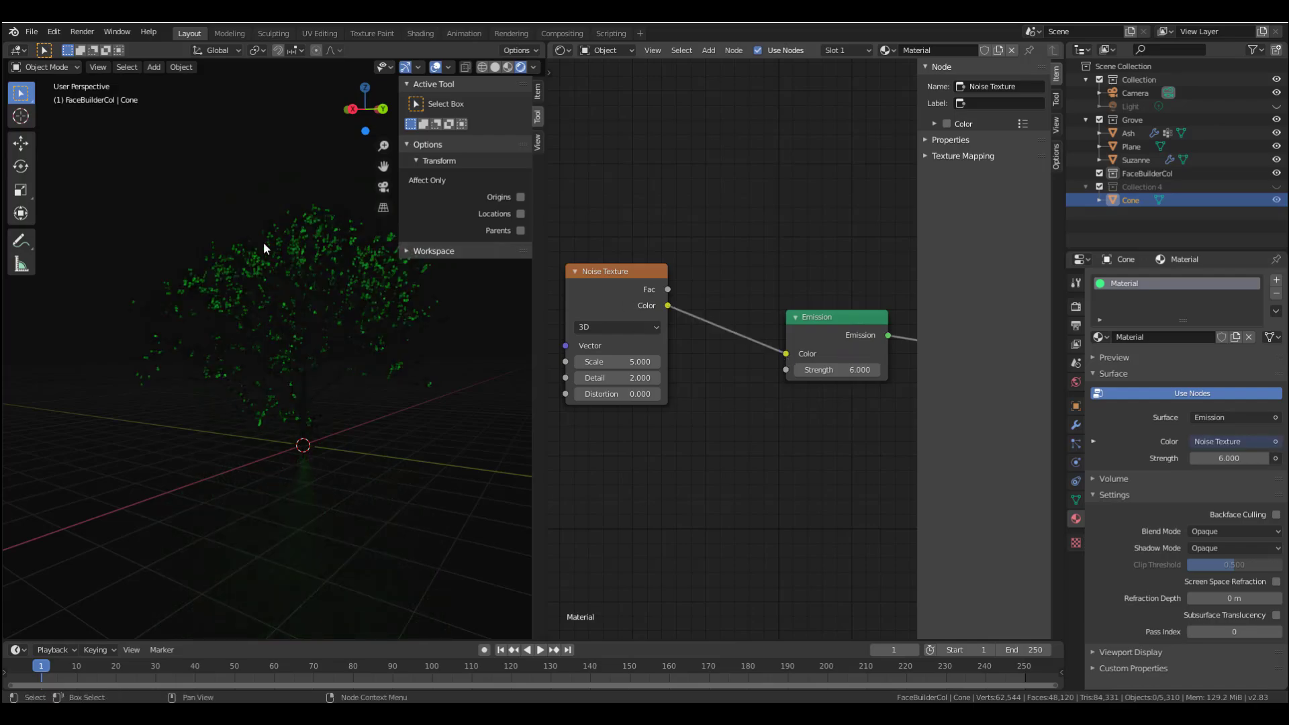
scroll(772, 356, "up", 3)
- Remove the Noise Texture node so the twigs glow solid green again
left_click(685, 380)
key("x")
key("shift+a")
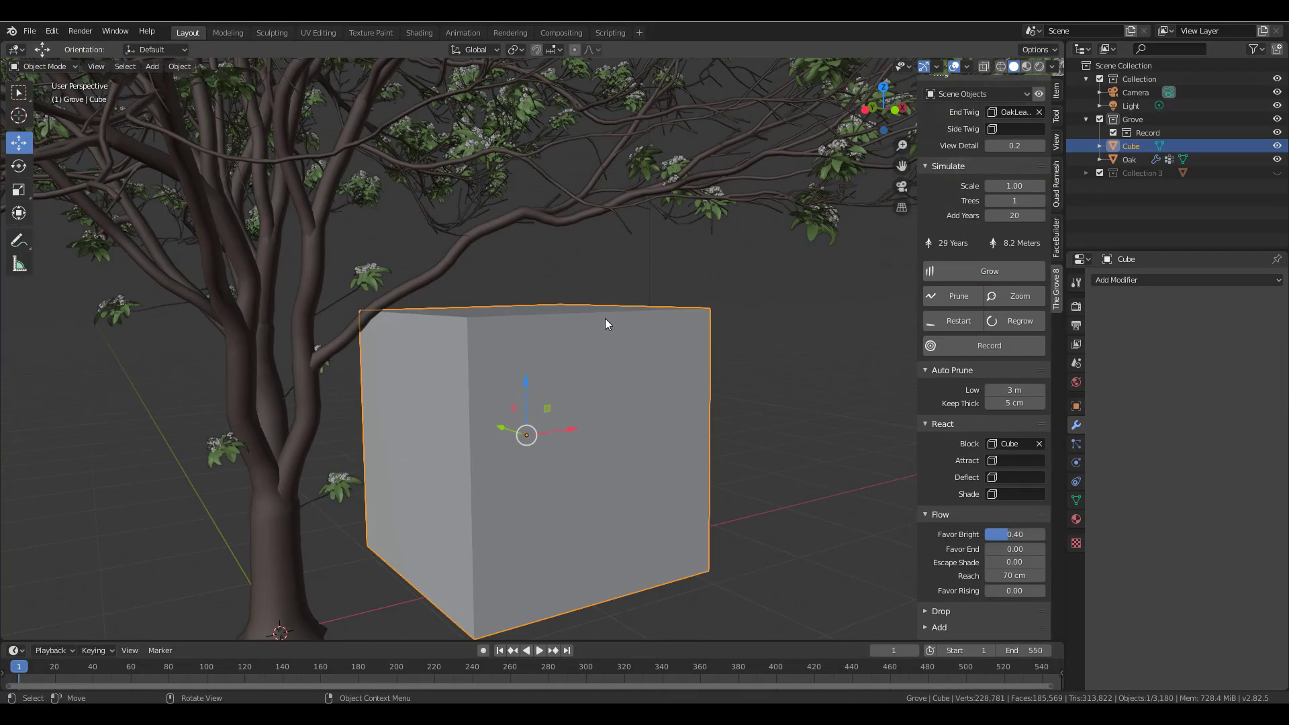
- Put the cube in Edit Mode and orbit out to inspect the oak bending around it
key("Tab")
scroll(671, 376, "down", 5)
middle_click_drag(725, 441, 627, 379)
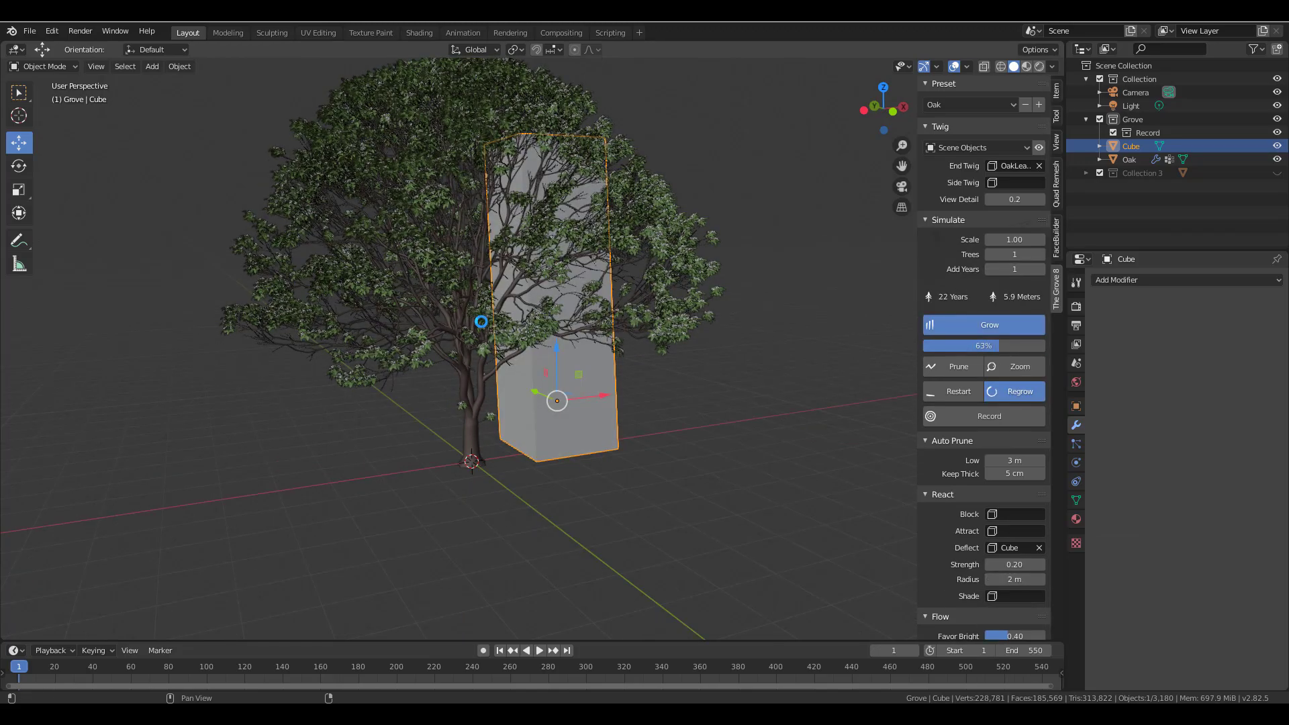
mouse_move(661, 369)
middle_mouse_down()
mouse_move(687, 363)
mouse_move(671, 366)
middle_mouse_up()
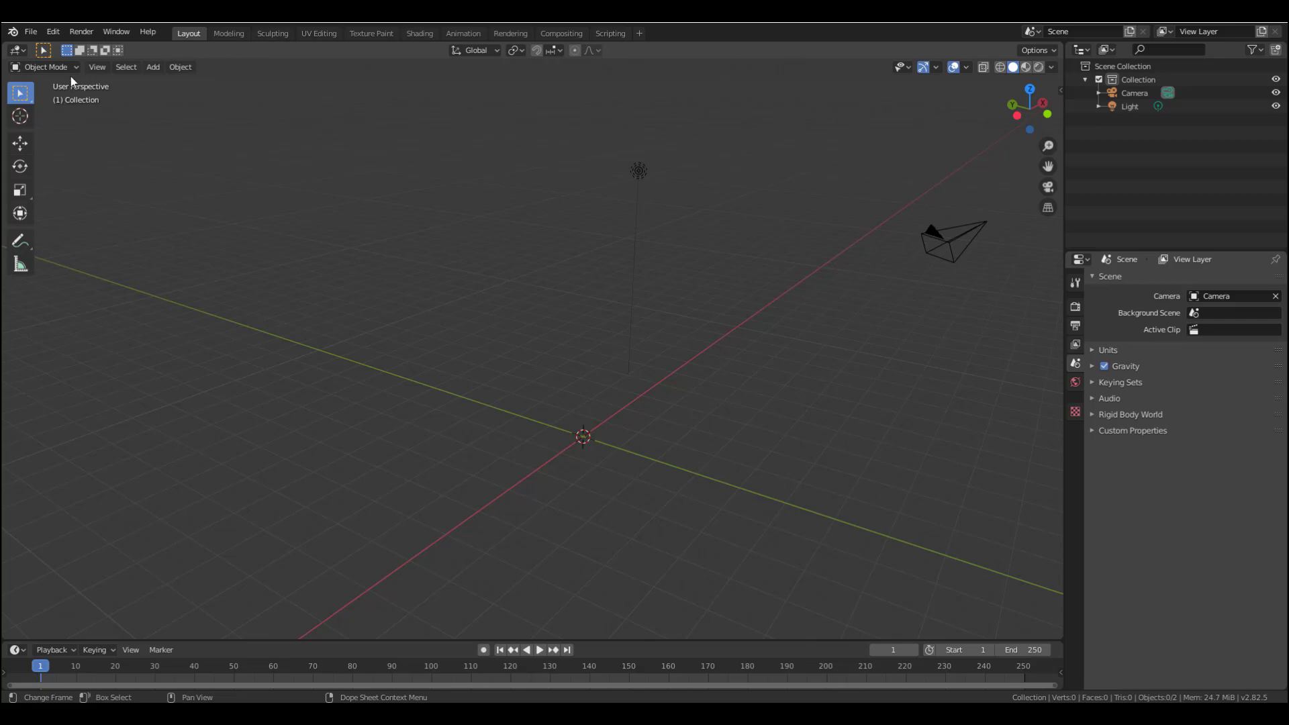
- Install TheGrove8Addon.zip through Preferences > Add-ons, then close Preferences
left_click(53, 32)
left_click(101, 223)
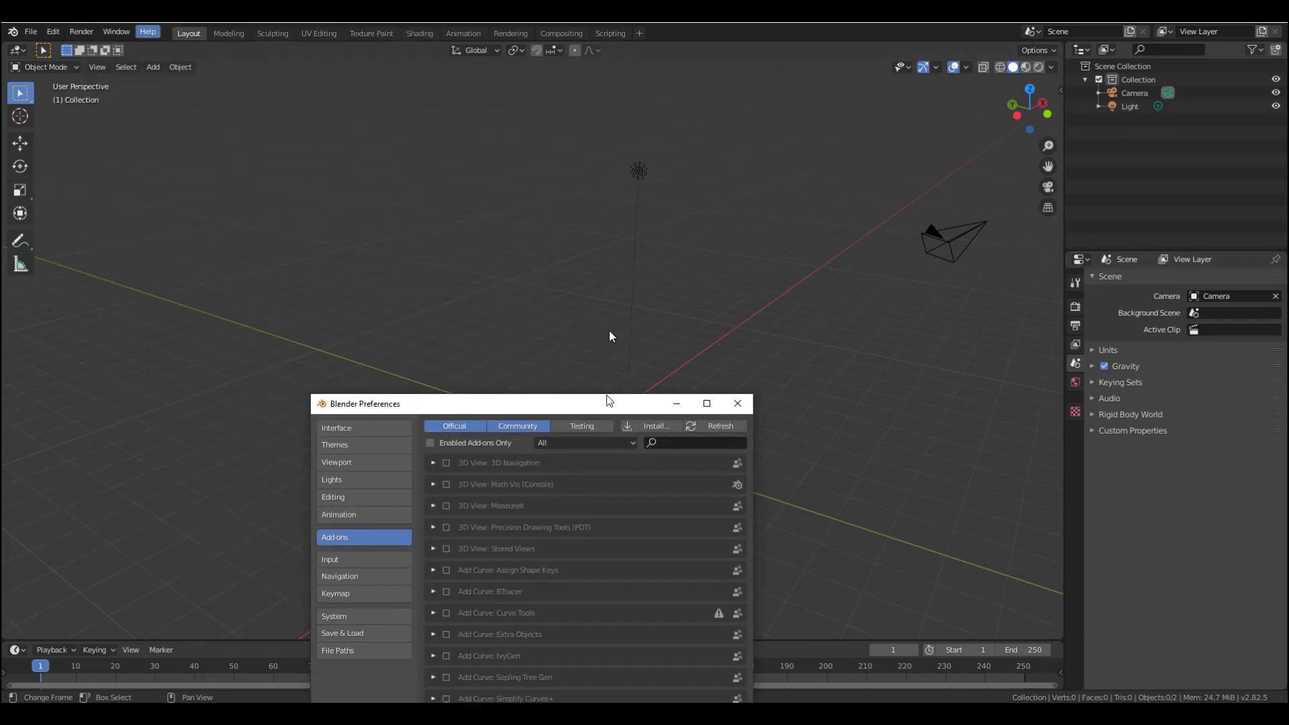
left_click(651, 244)
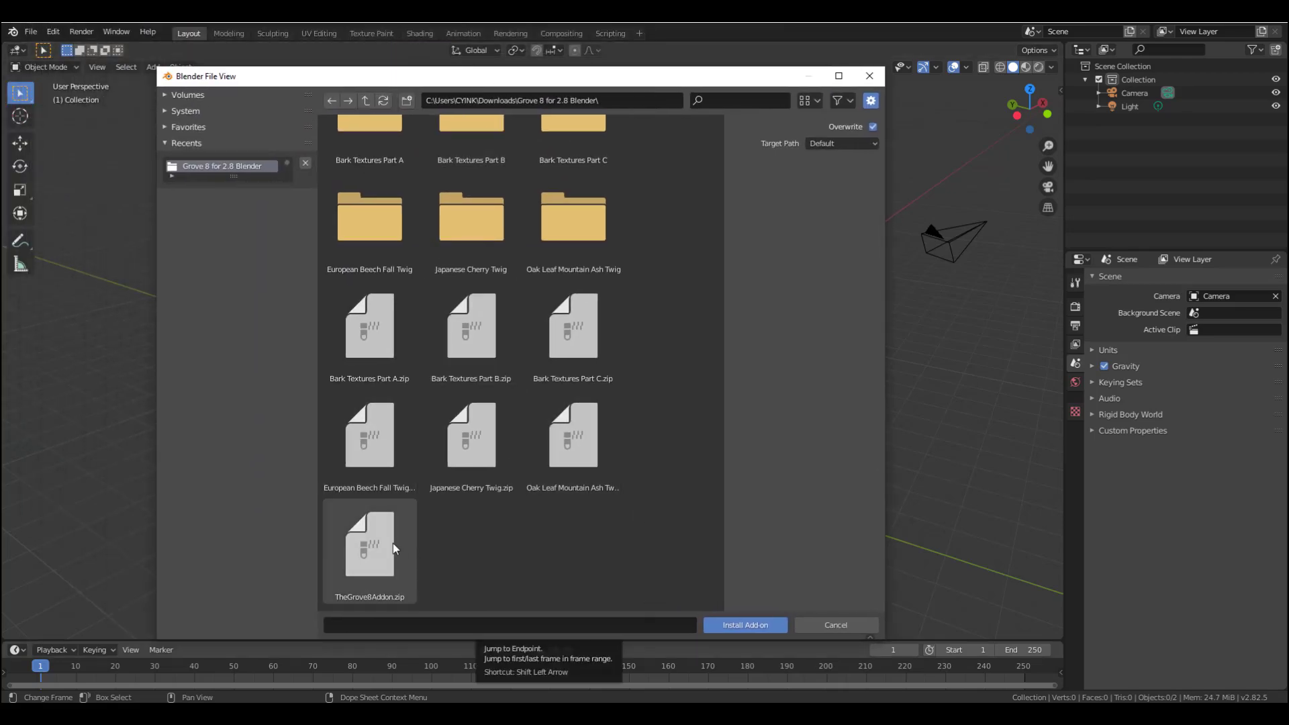
left_click(370, 547)
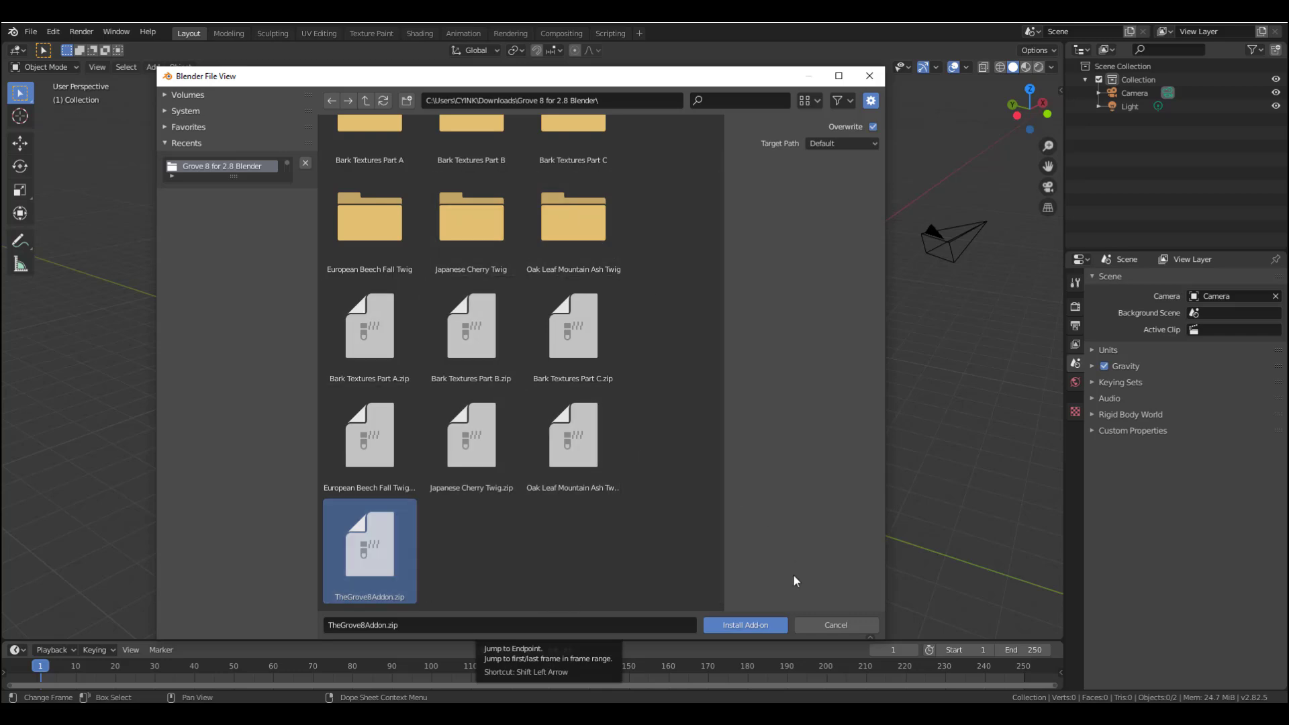
left_click(746, 625)
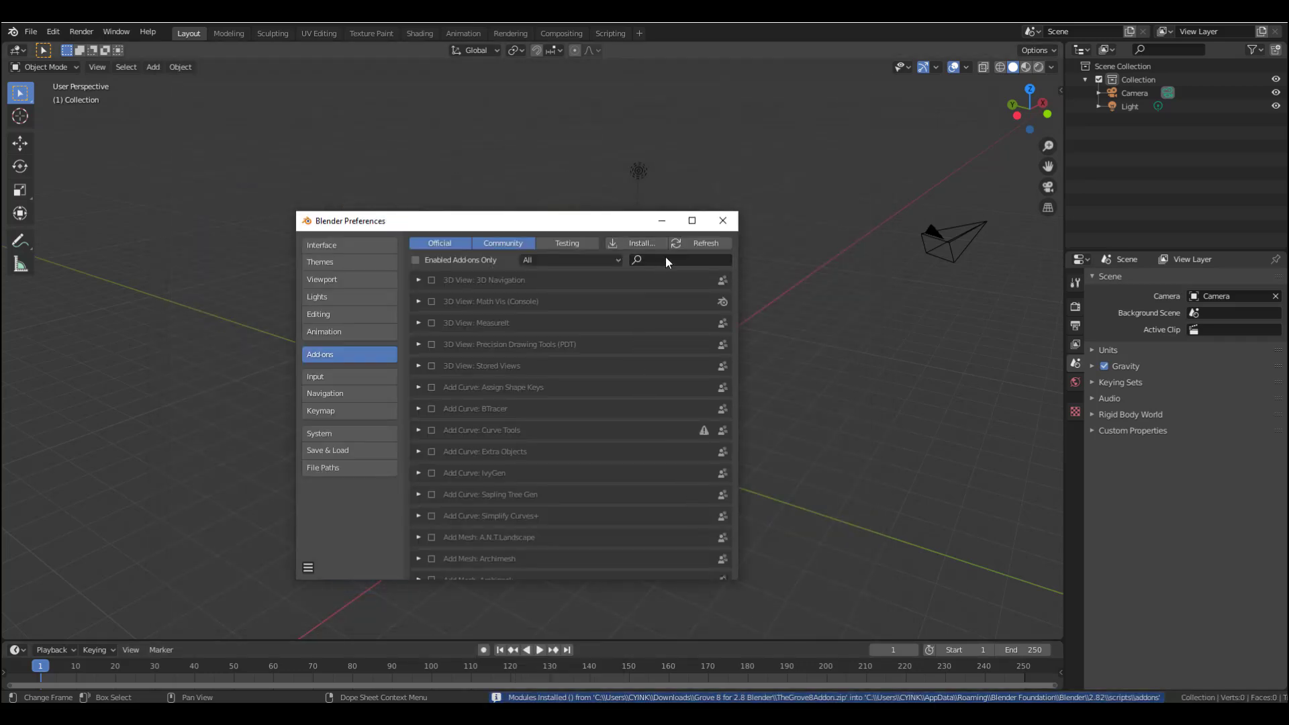
left_click(722, 221)
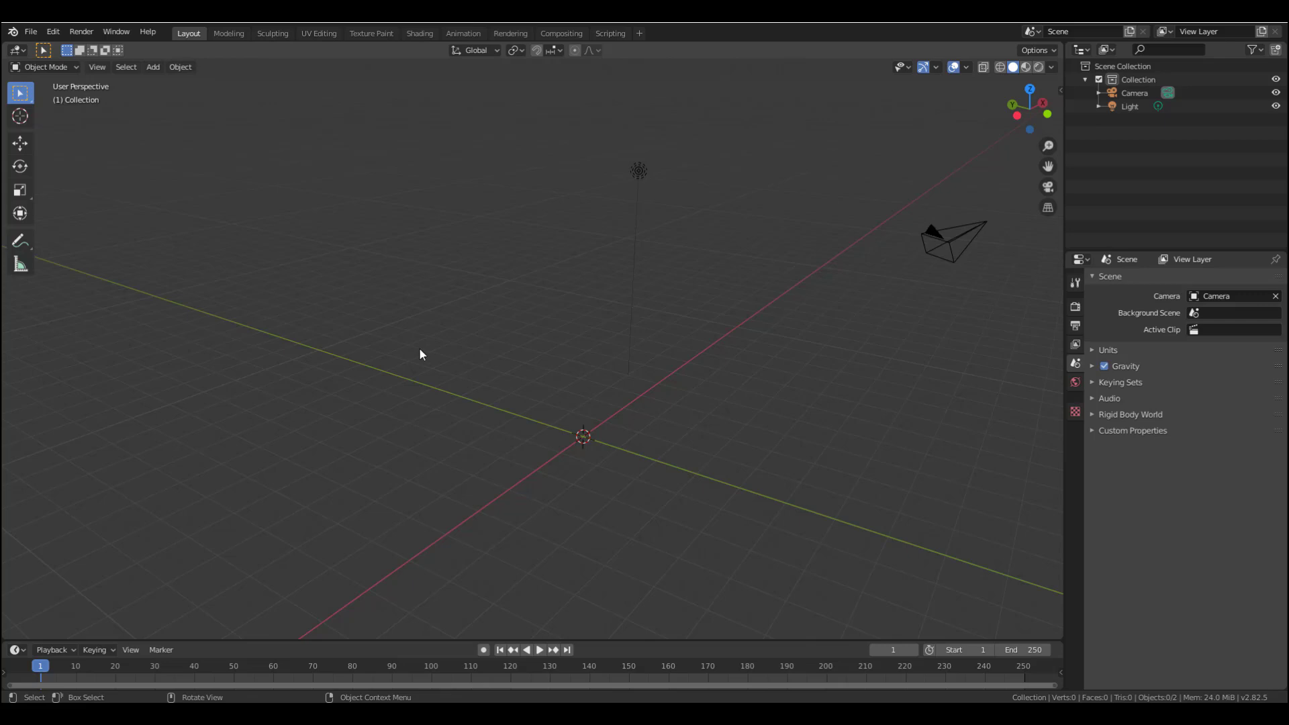
- Browse the Add and Object menus
key("shift+a")
mouse_move(416, 349)
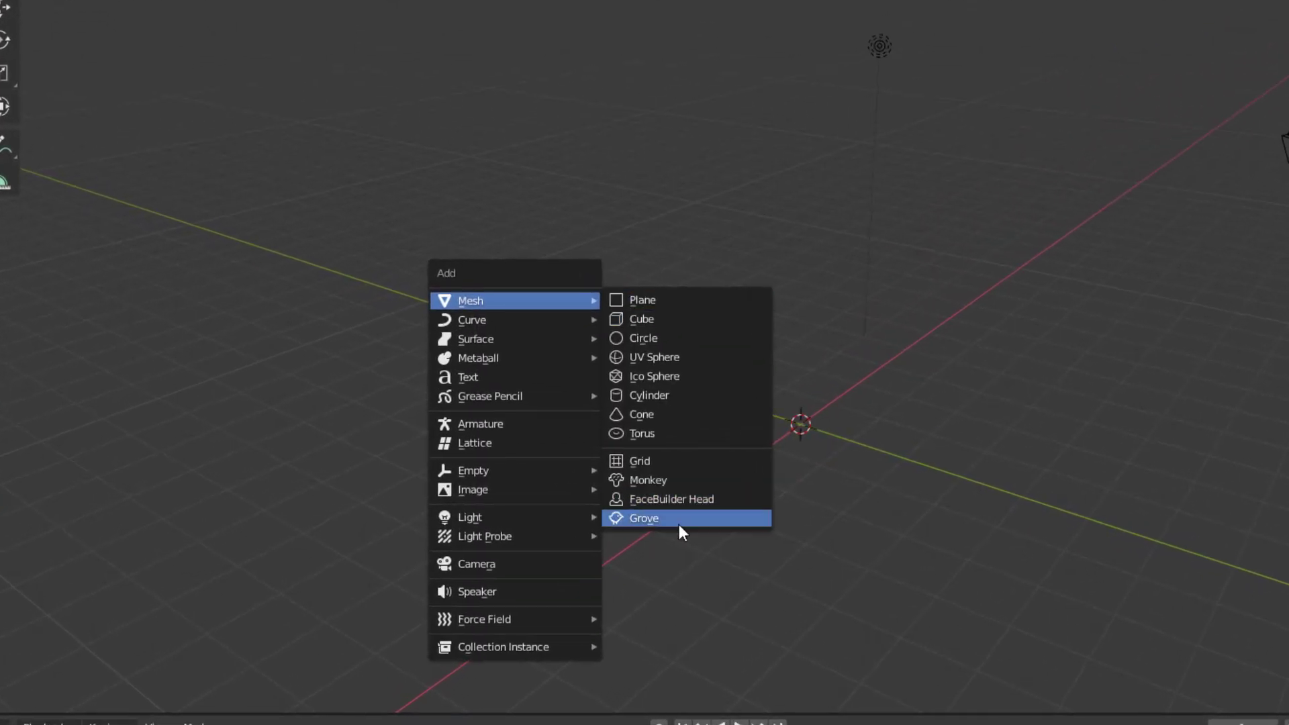
left_click(243, 61)
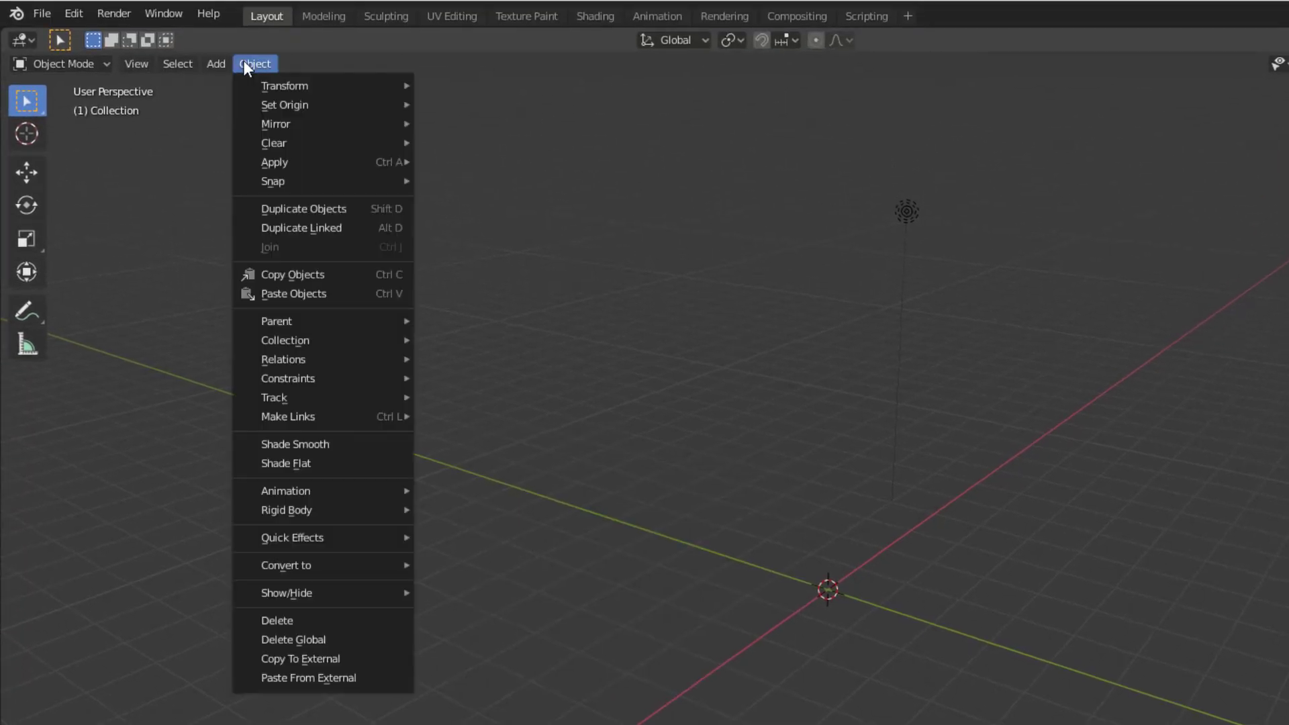
mouse_move(215, 64)
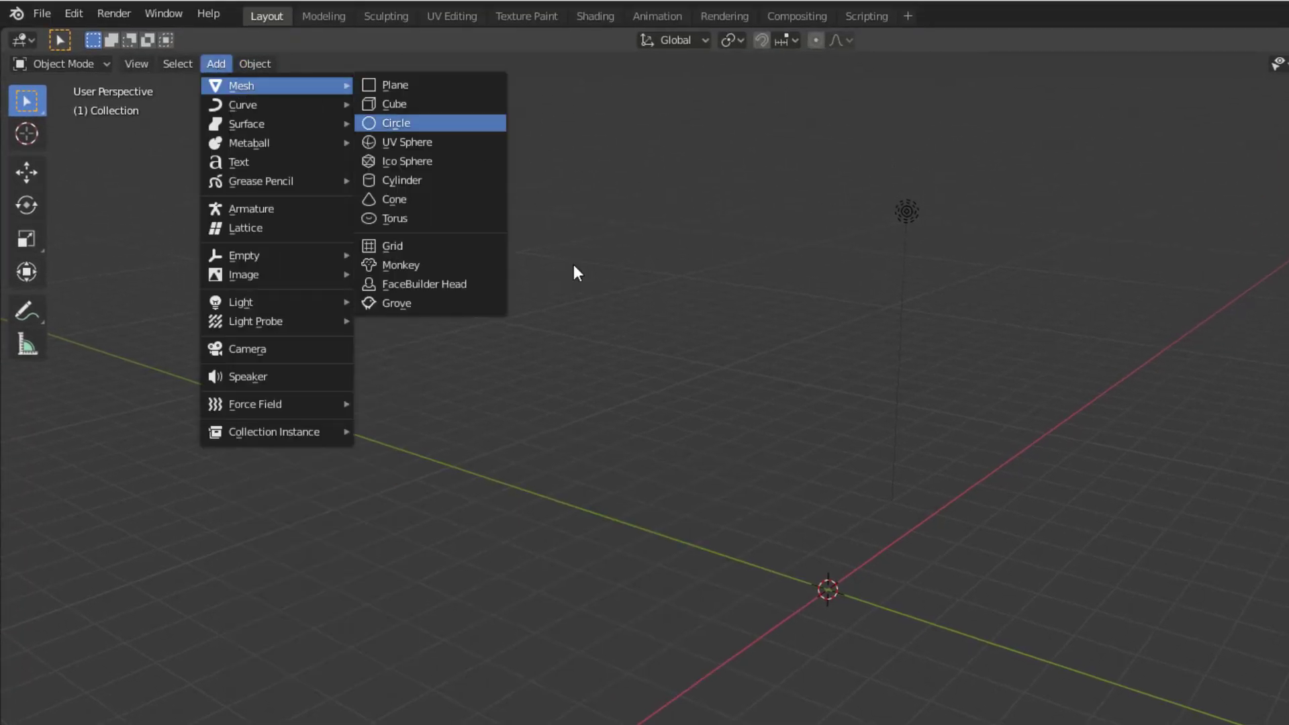
left_click(215, 63)
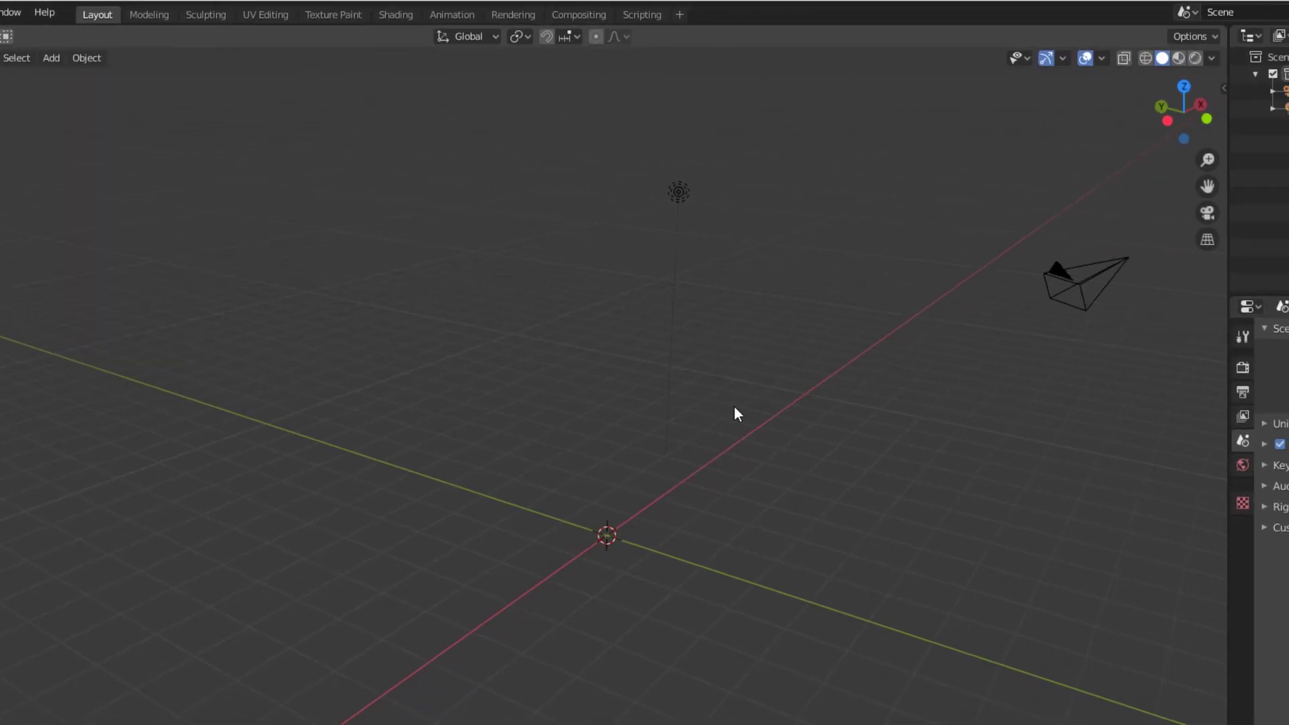
- Add a new Grove from The Grove 8 sidebar tab, keeping the Ash preset
key("n")
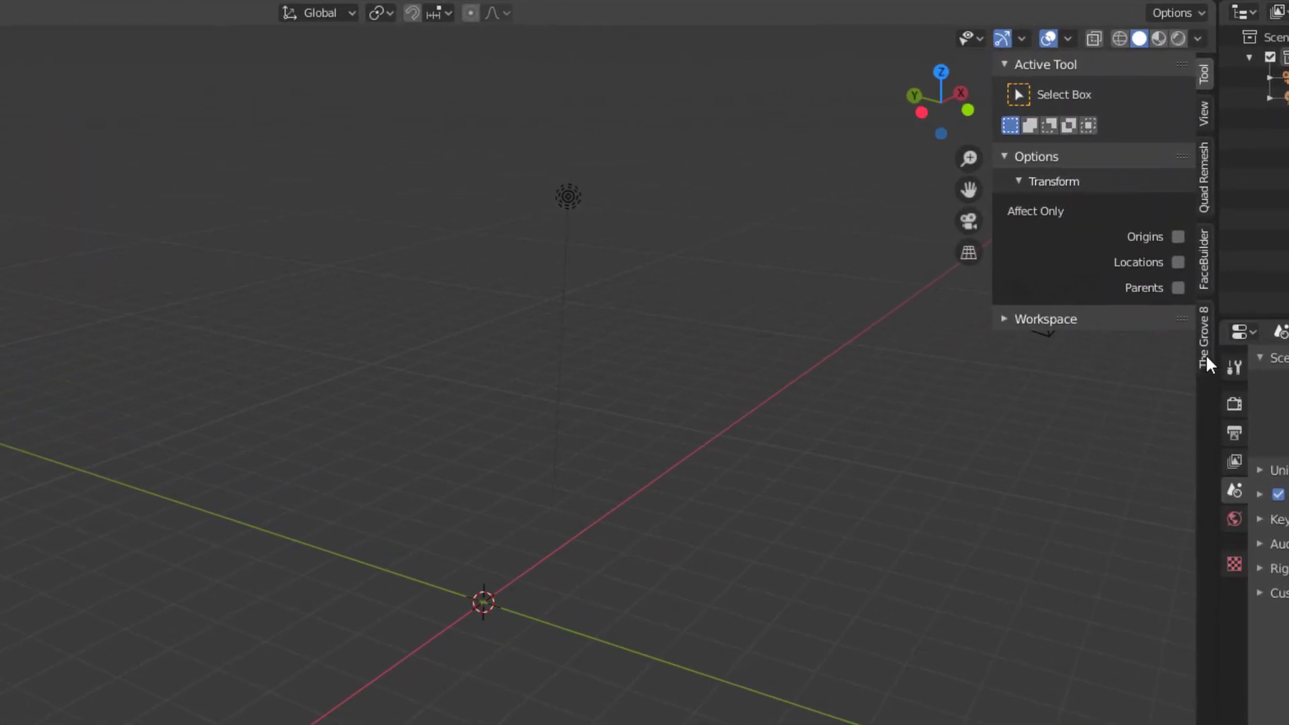
left_click(1218, 333)
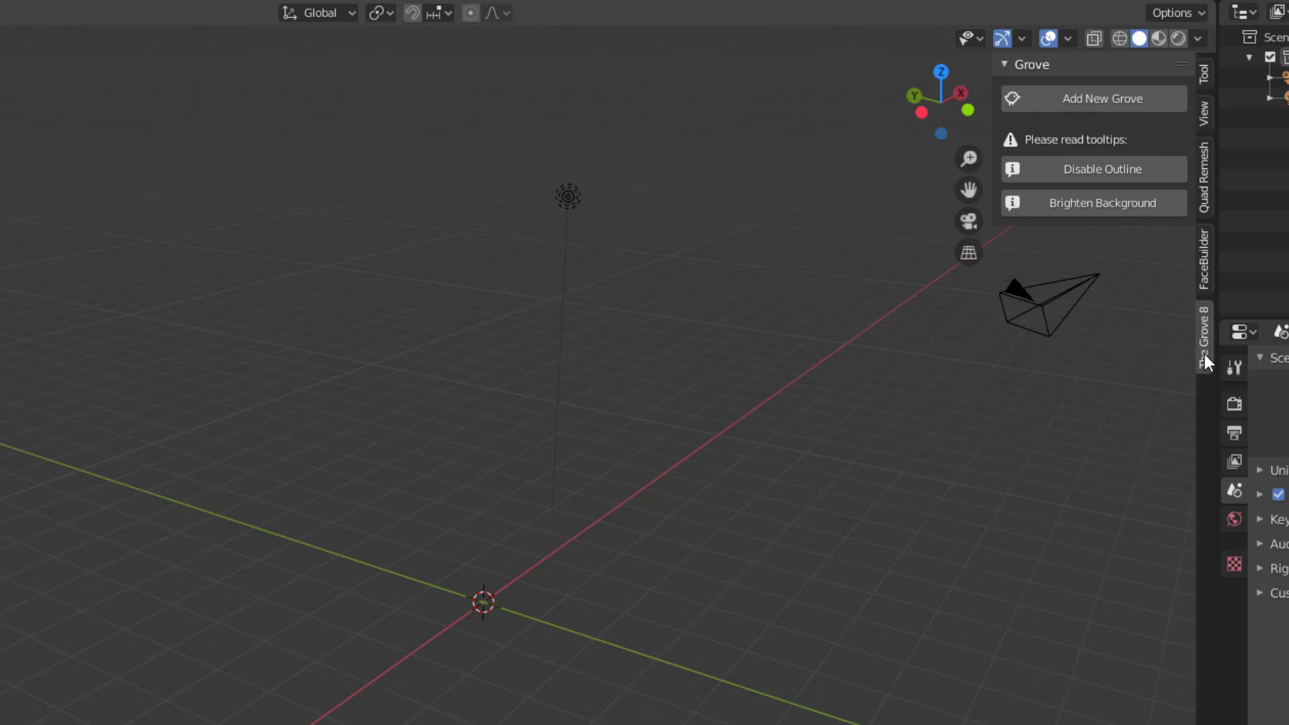
left_click(1086, 98)
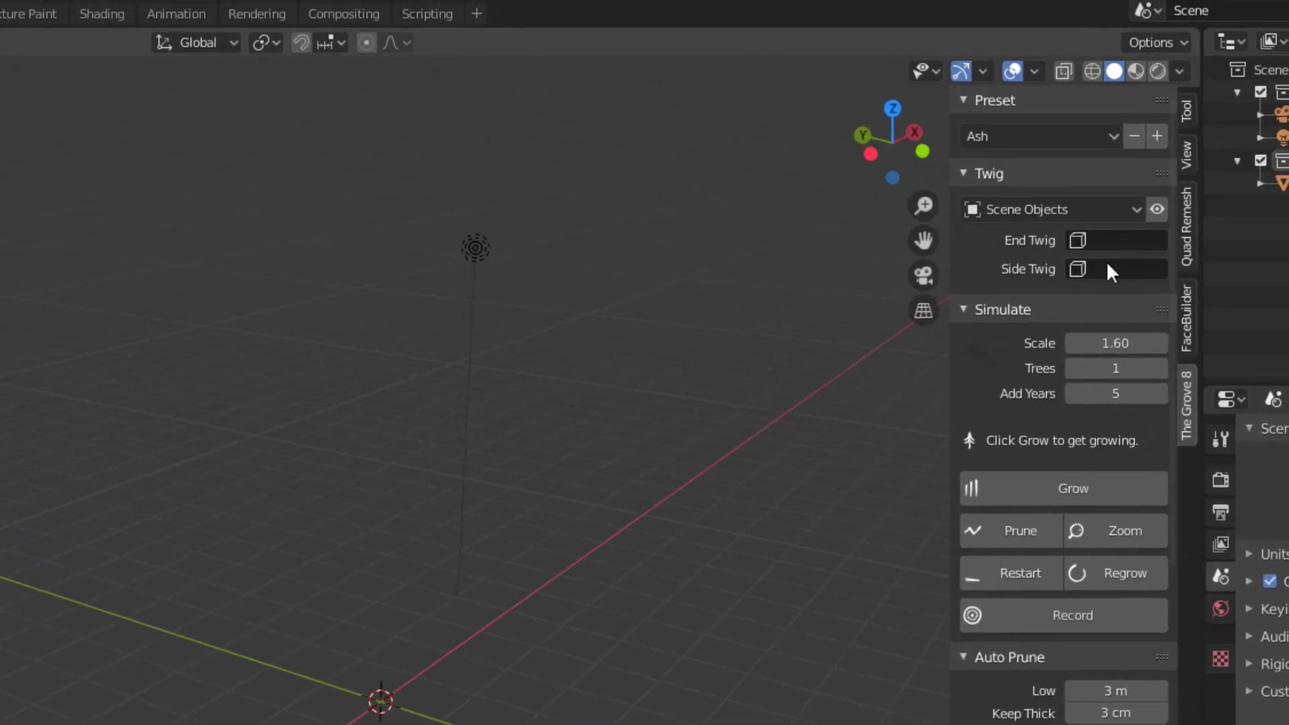
left_click(1041, 136)
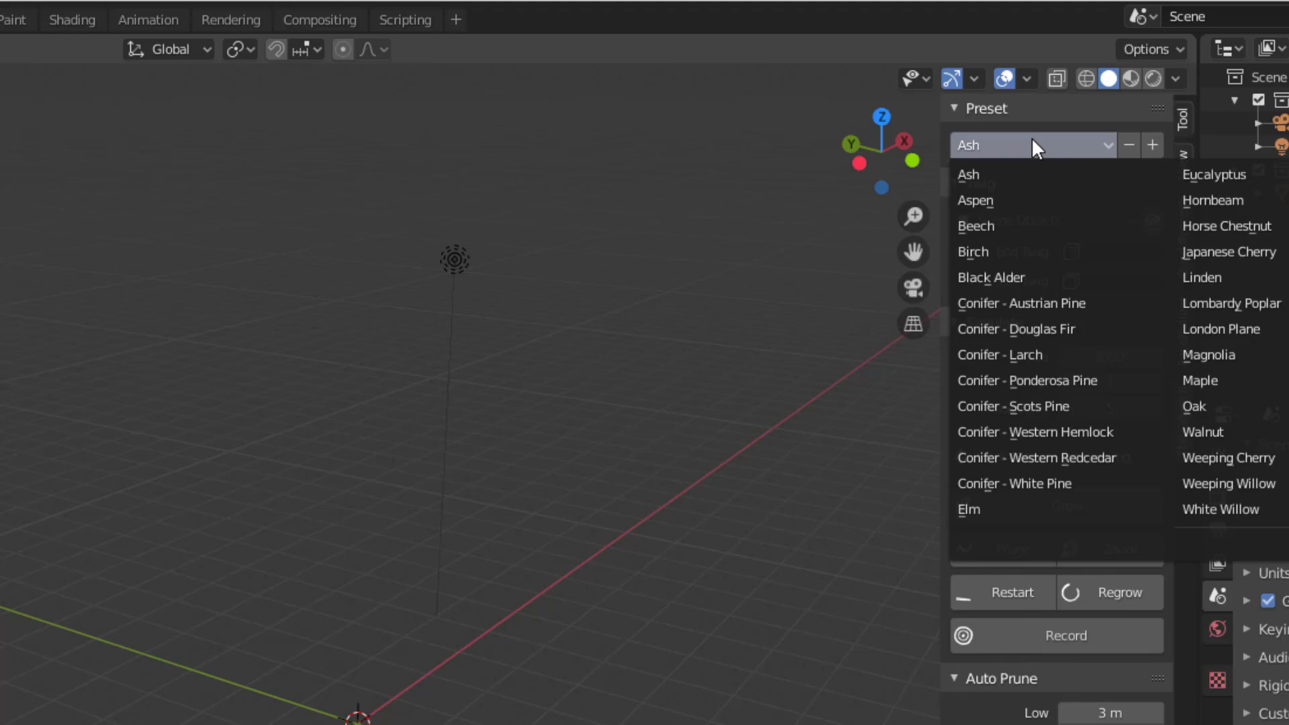
left_click(1031, 137)
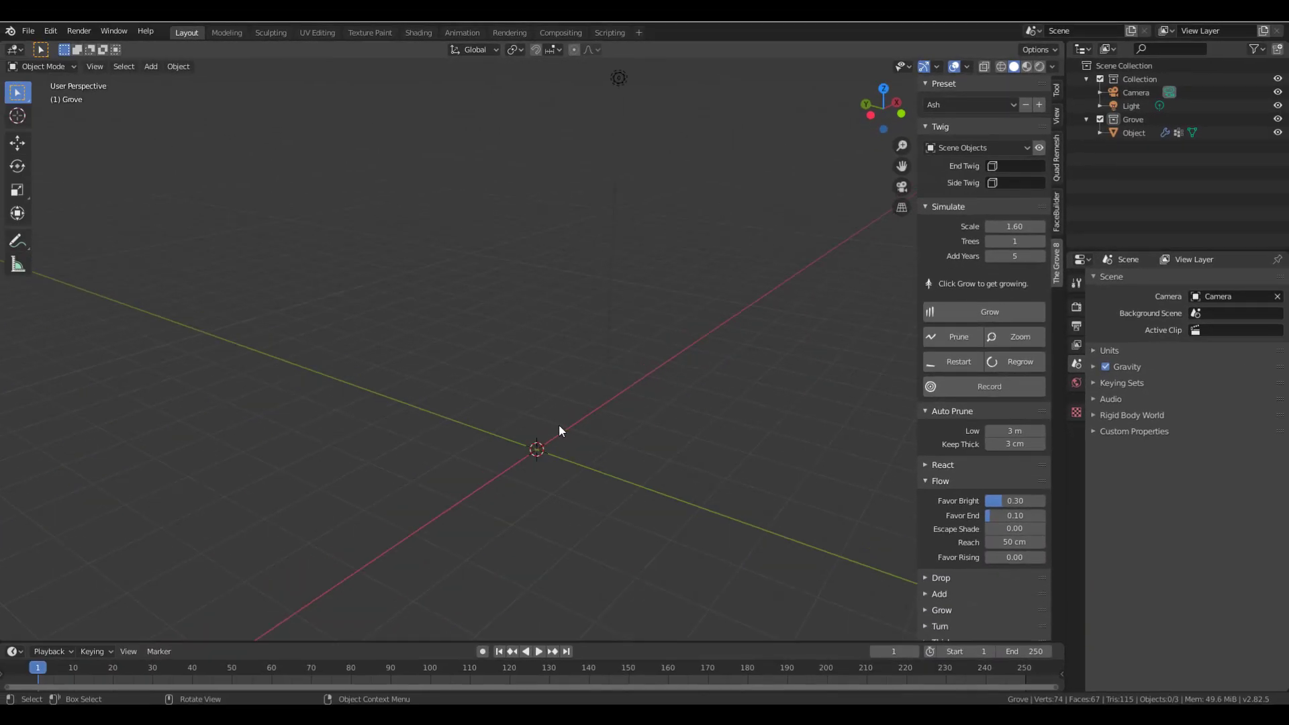
- Select the new tree and try the Black Alder, Scots Pine and Western Redcedar presets
left_click(1121, 132)
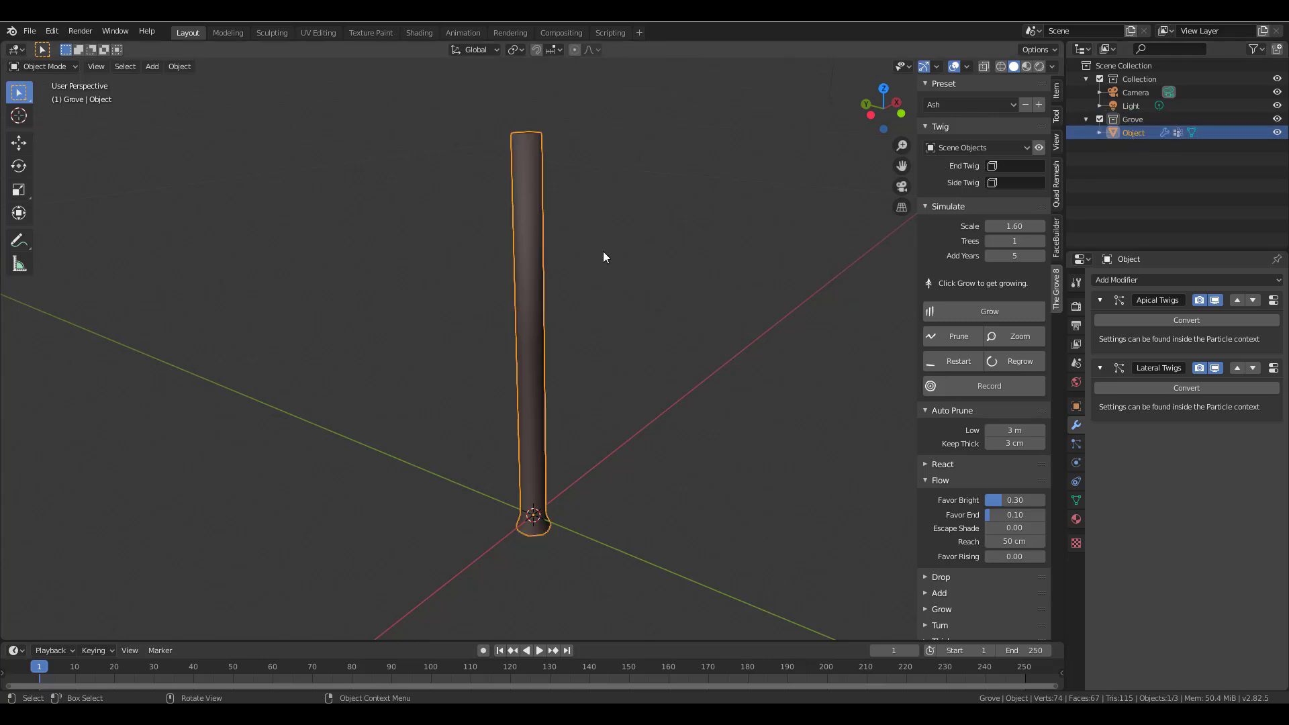
middle_click_drag(603, 257, 533, 415, "shift")
scroll(730, 494, "down", 4)
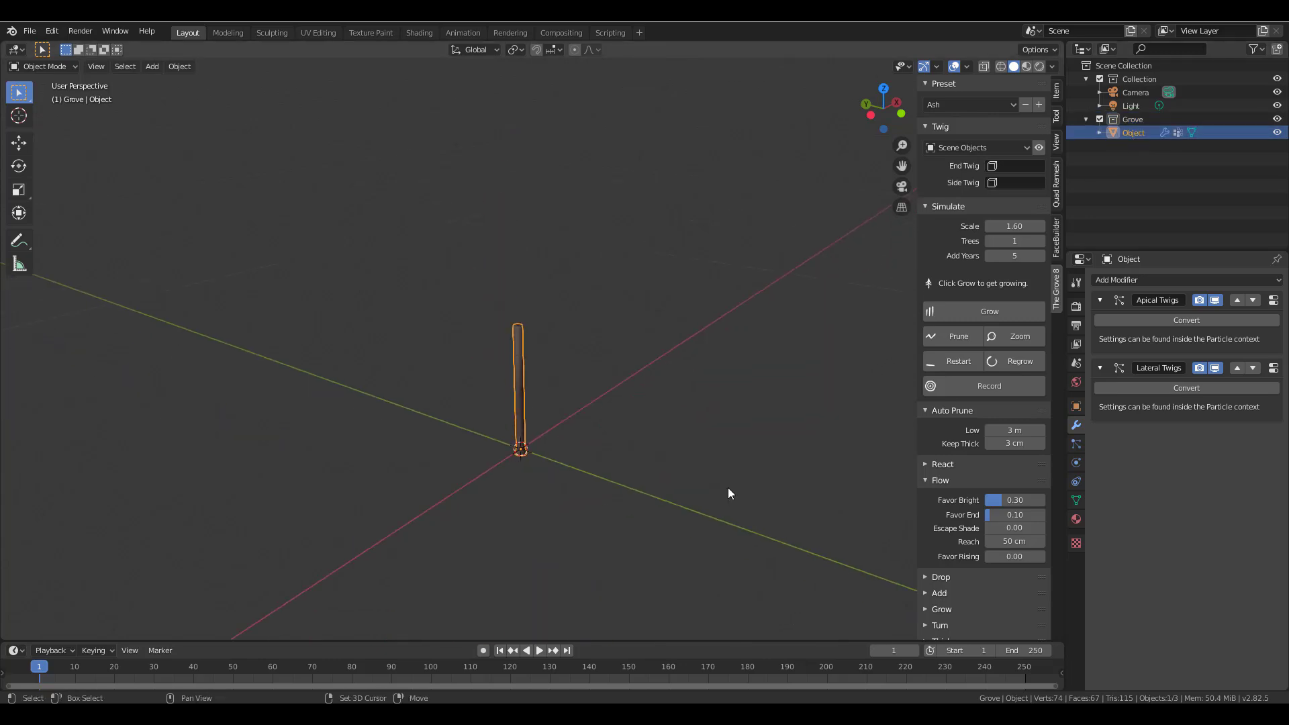
left_click(977, 105)
left_click(972, 180)
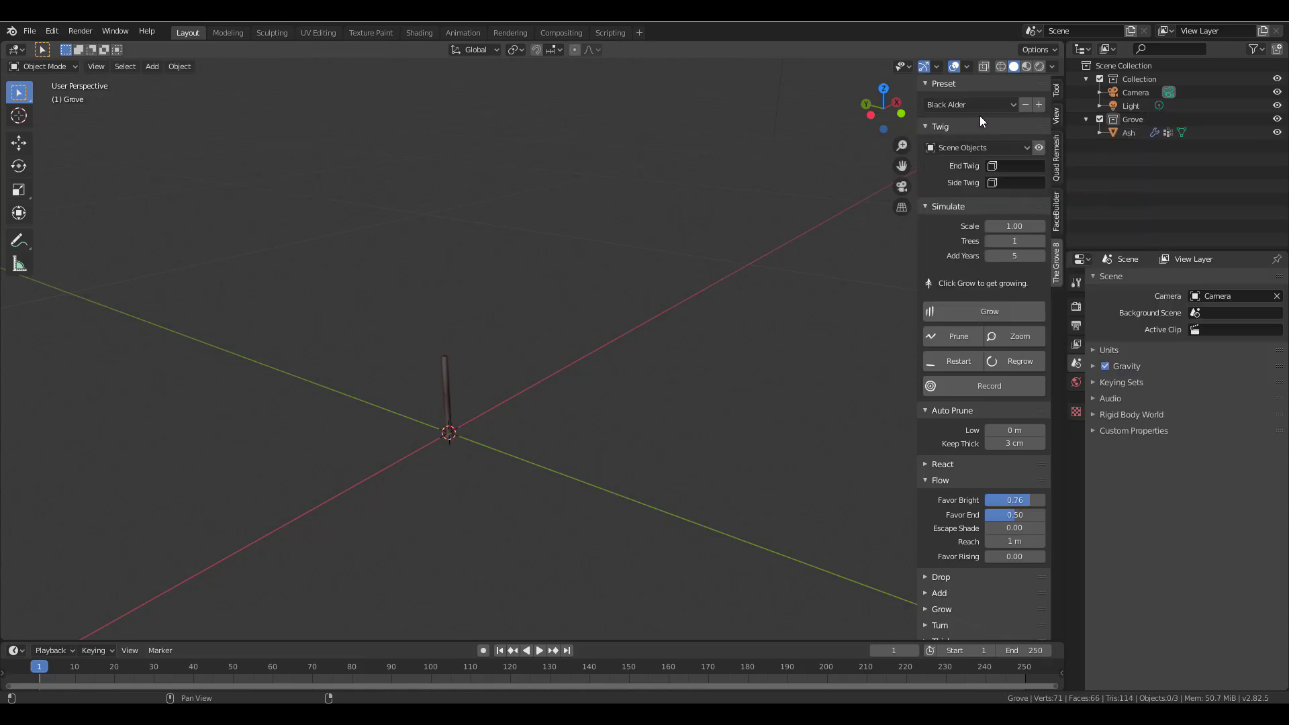
left_click(979, 109)
left_click(977, 215)
left_click(979, 105)
left_click(980, 279)
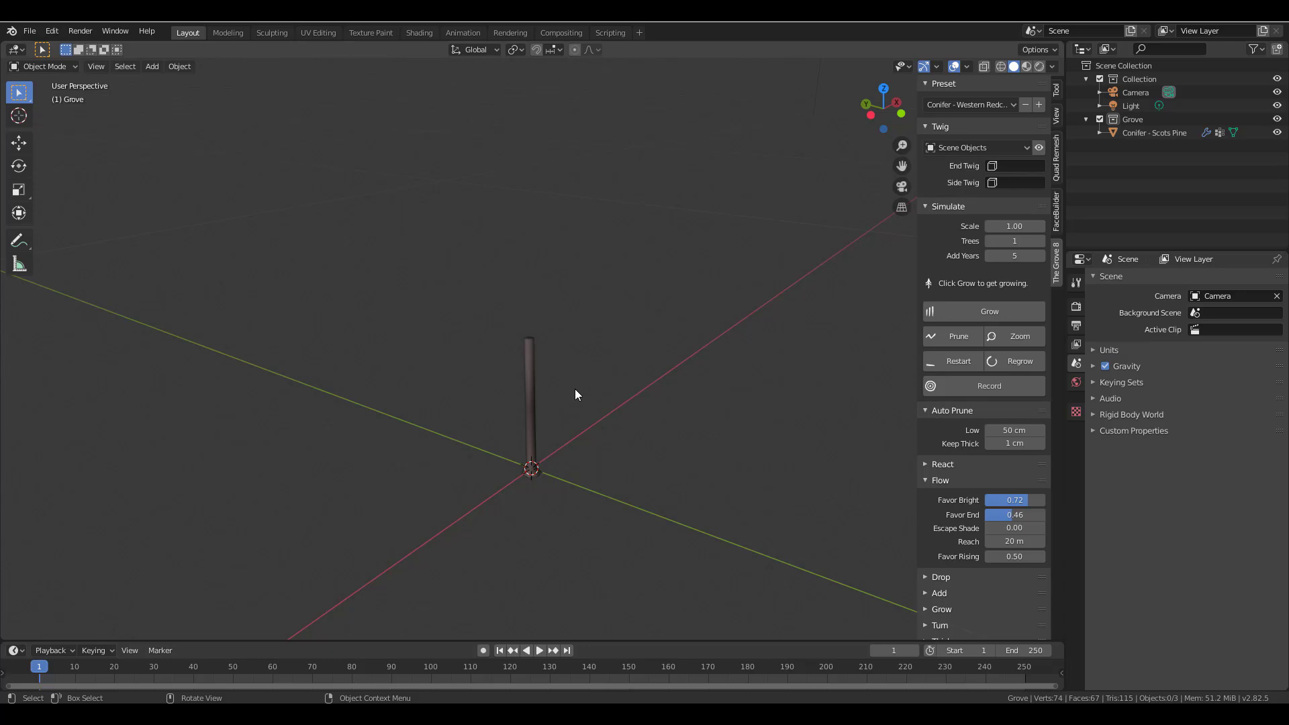
- Switch the preset to Oak and grow a five-year, 1.2-metre sapling
left_click(971, 106)
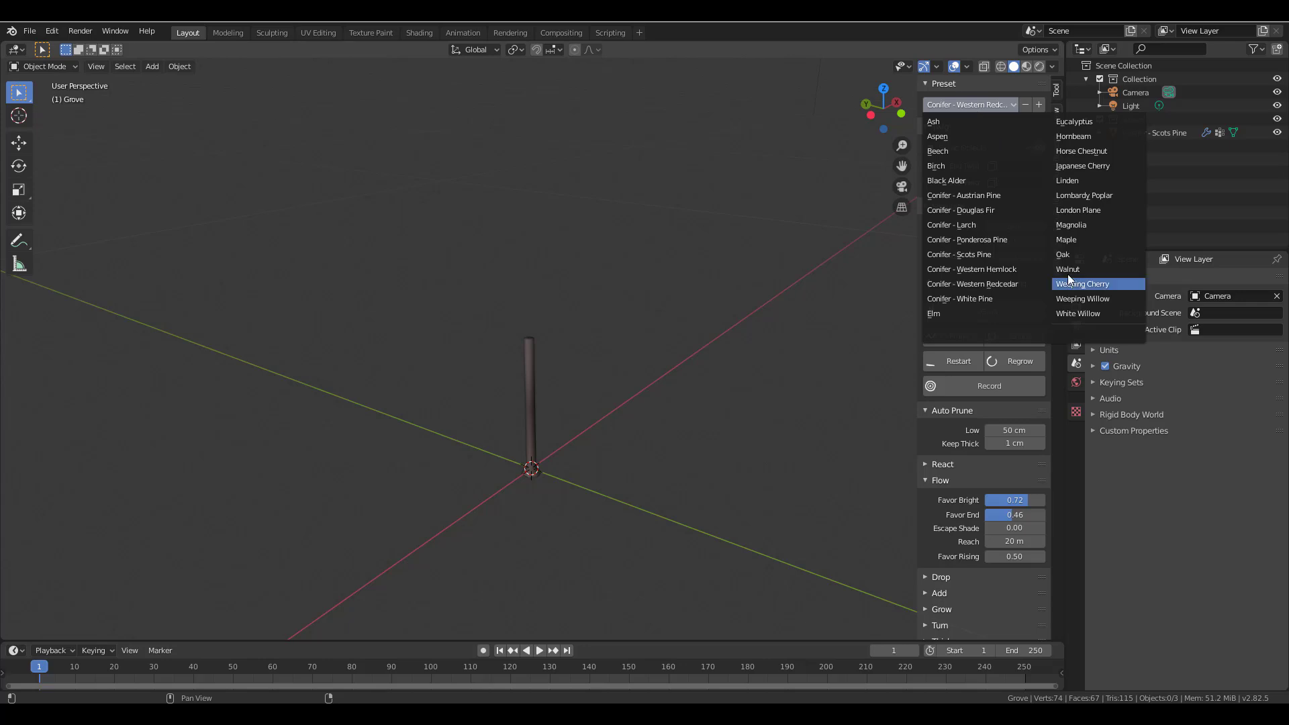
left_click(1063, 253)
middle_click_drag(602, 311, 515, 356)
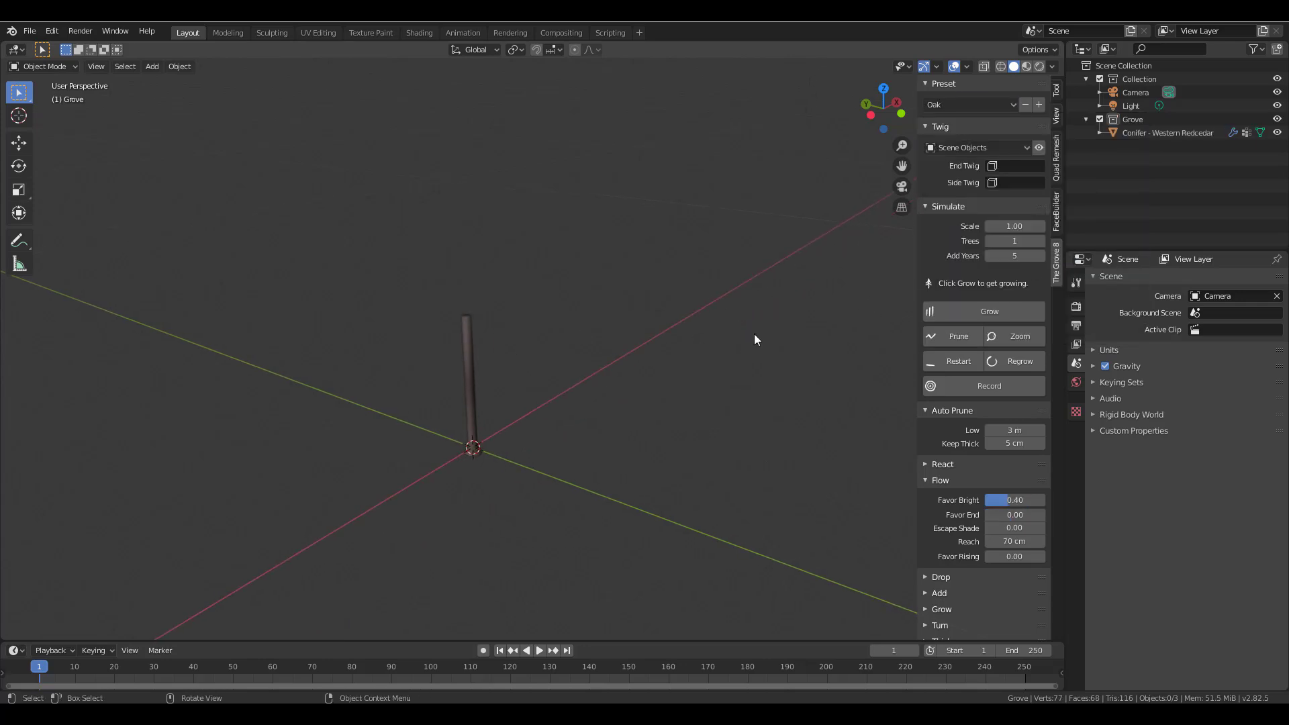
middle_click_drag(754, 339, 725, 370)
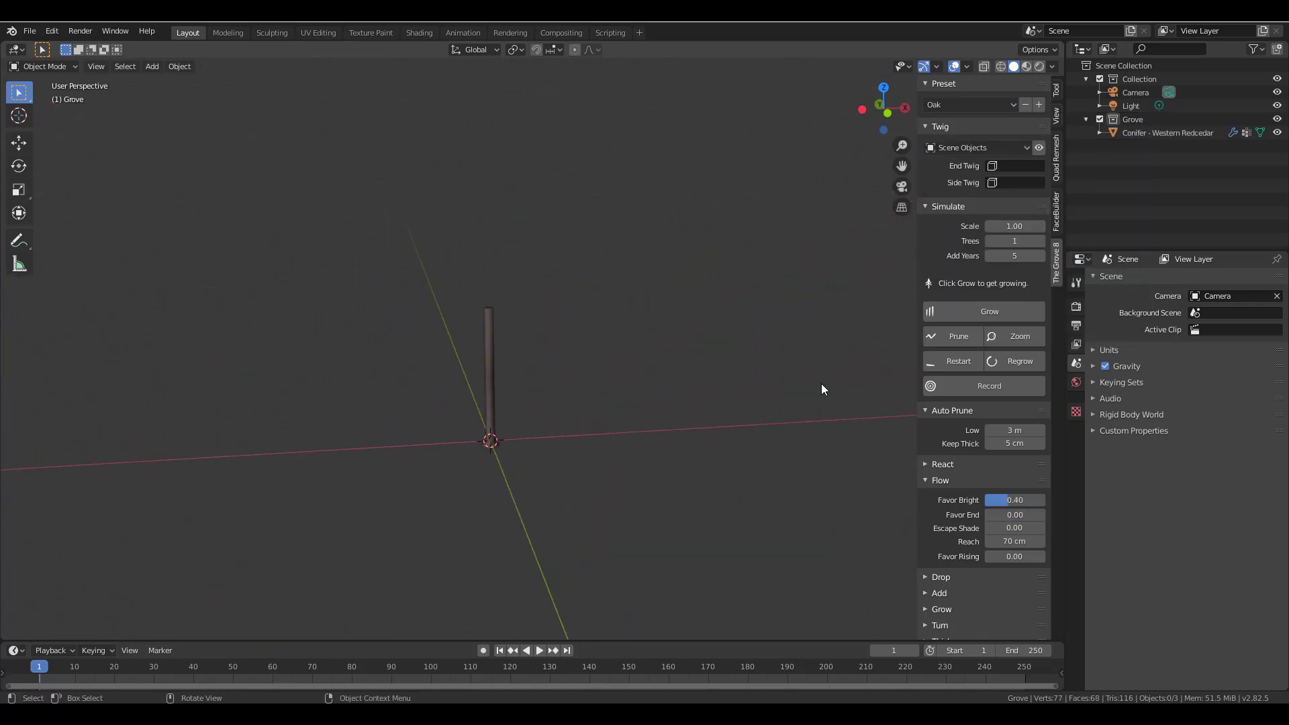
middle_click_drag(591, 403, 625, 397)
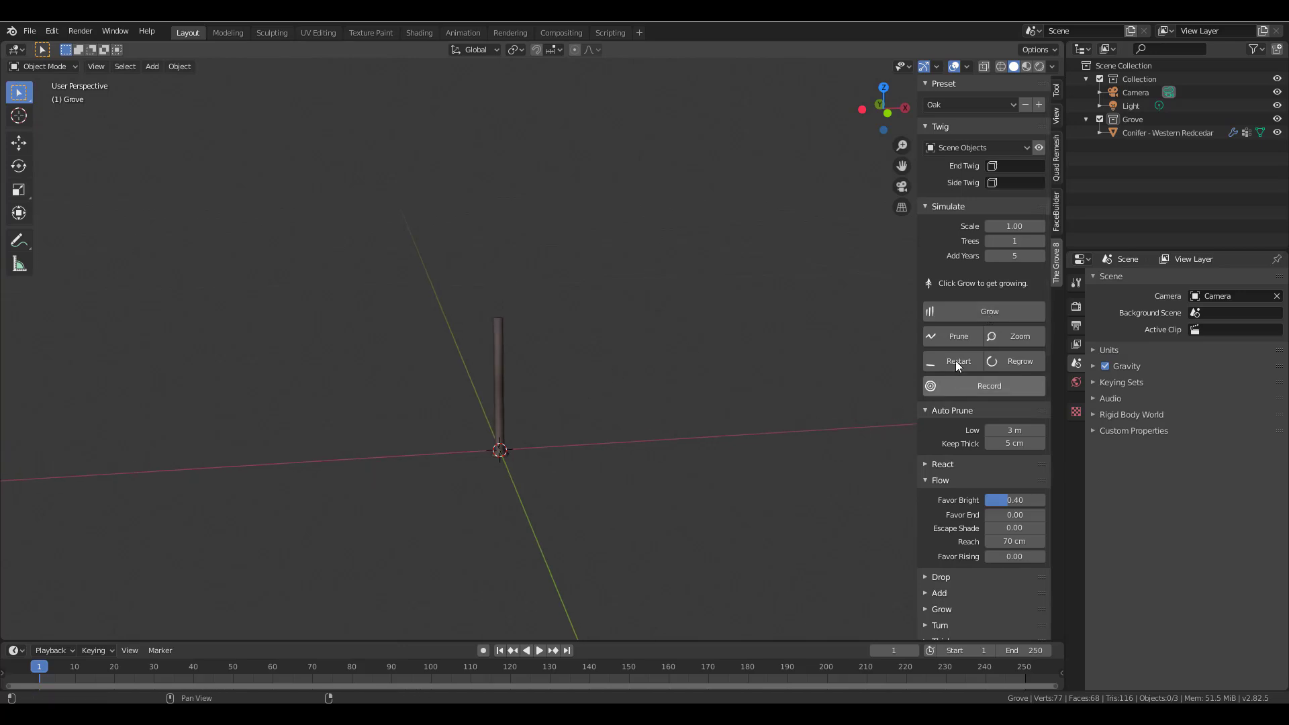
left_click(966, 309)
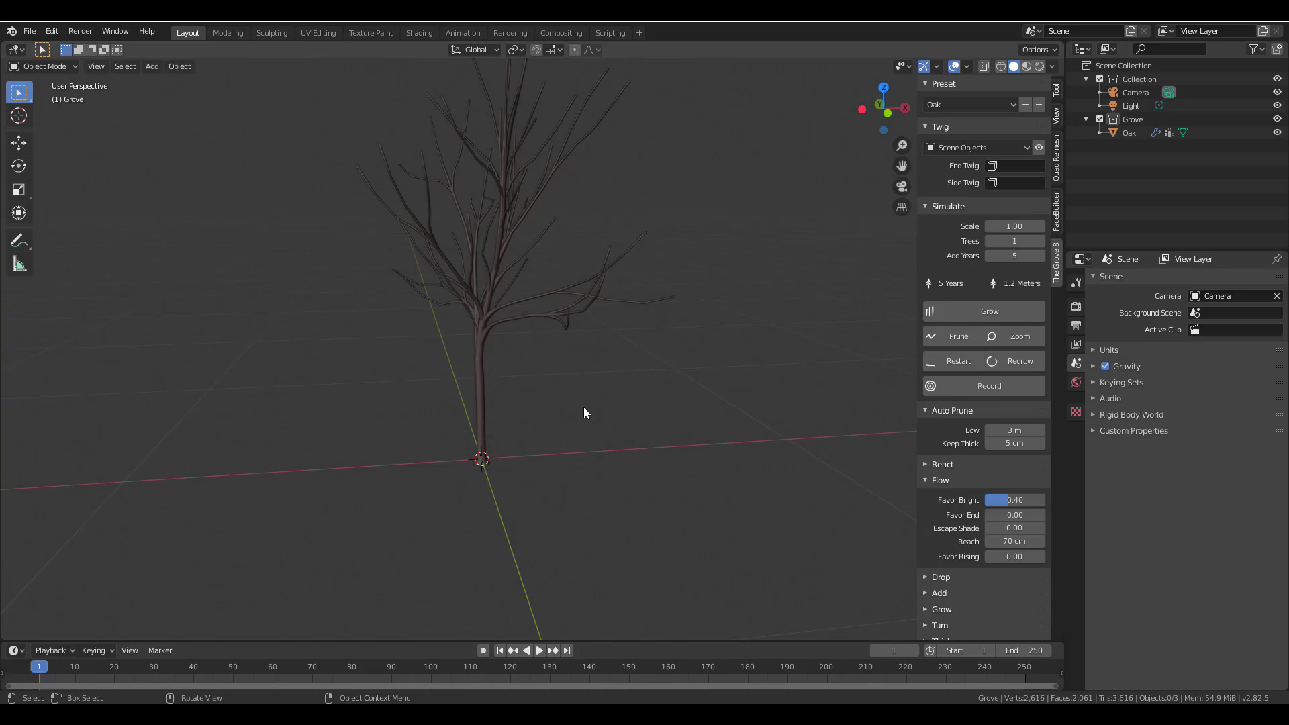
- Undo the growth and experiment with two trees and their spacing
key("ctrl+z")
middle_click_drag(584, 468, 599, 498)
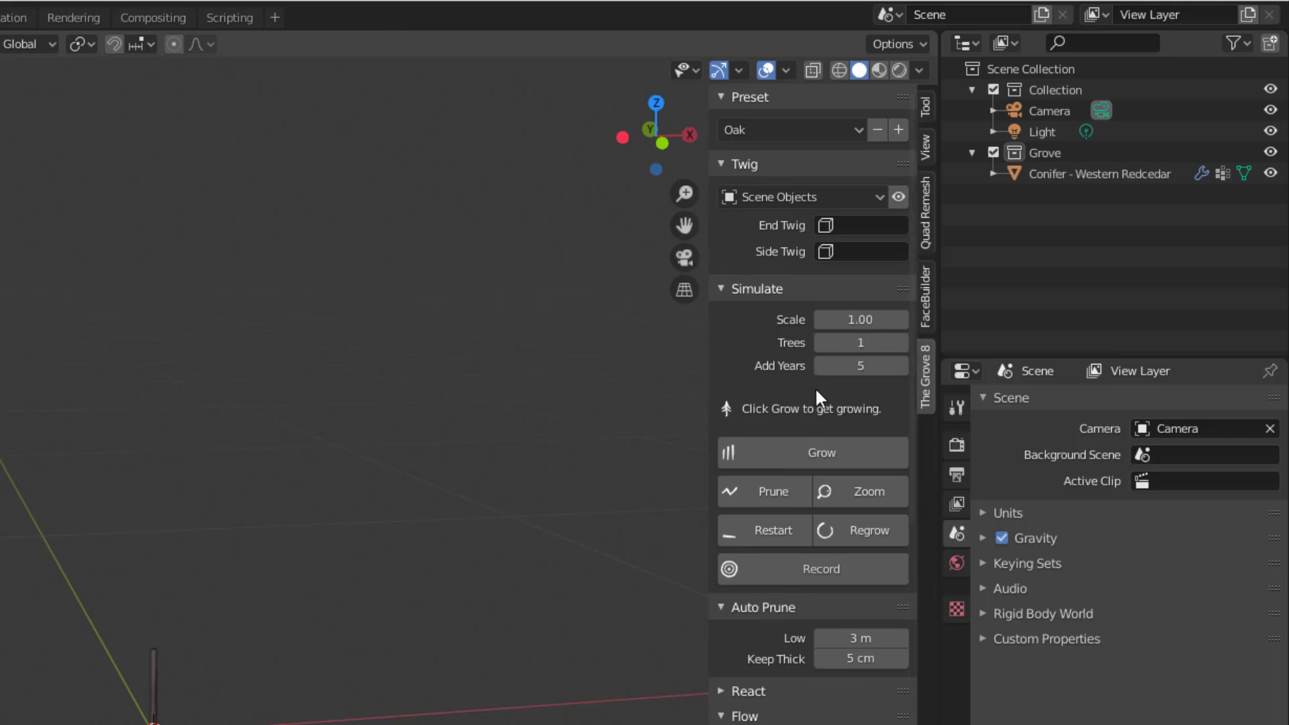
left_click(893, 343)
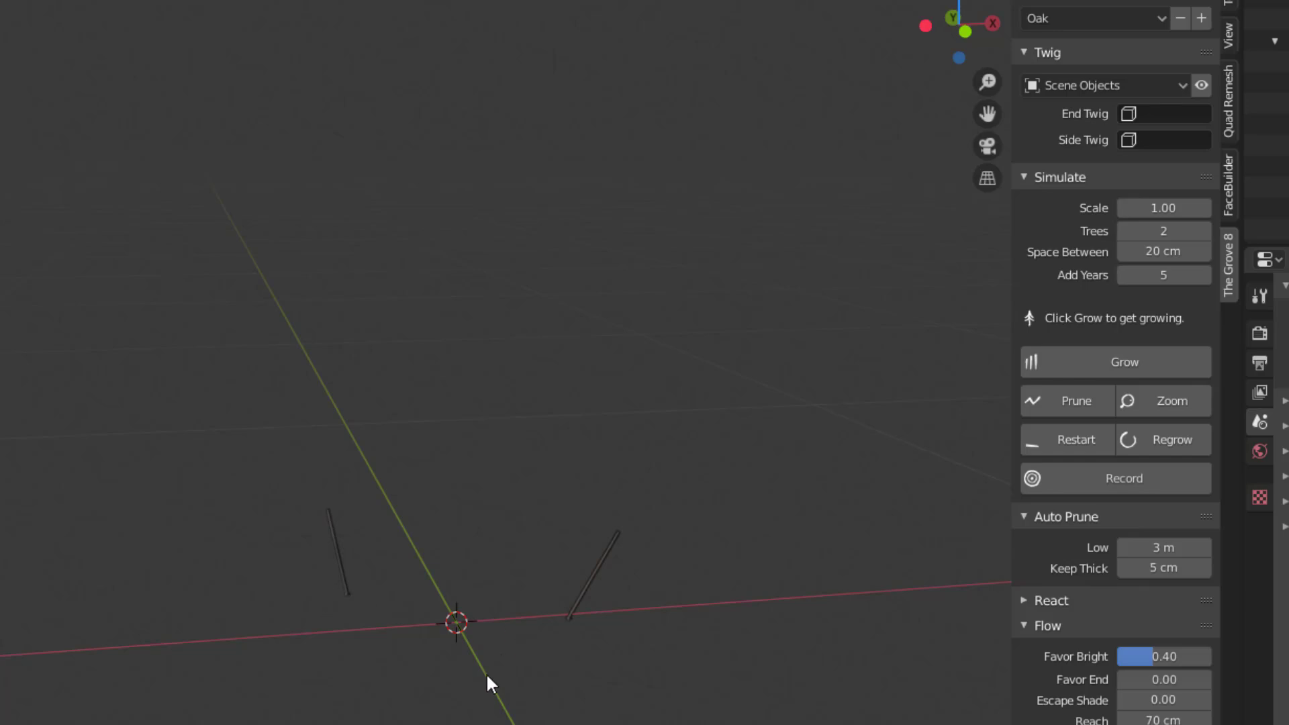
middle_click_drag(454, 683, 593, 703)
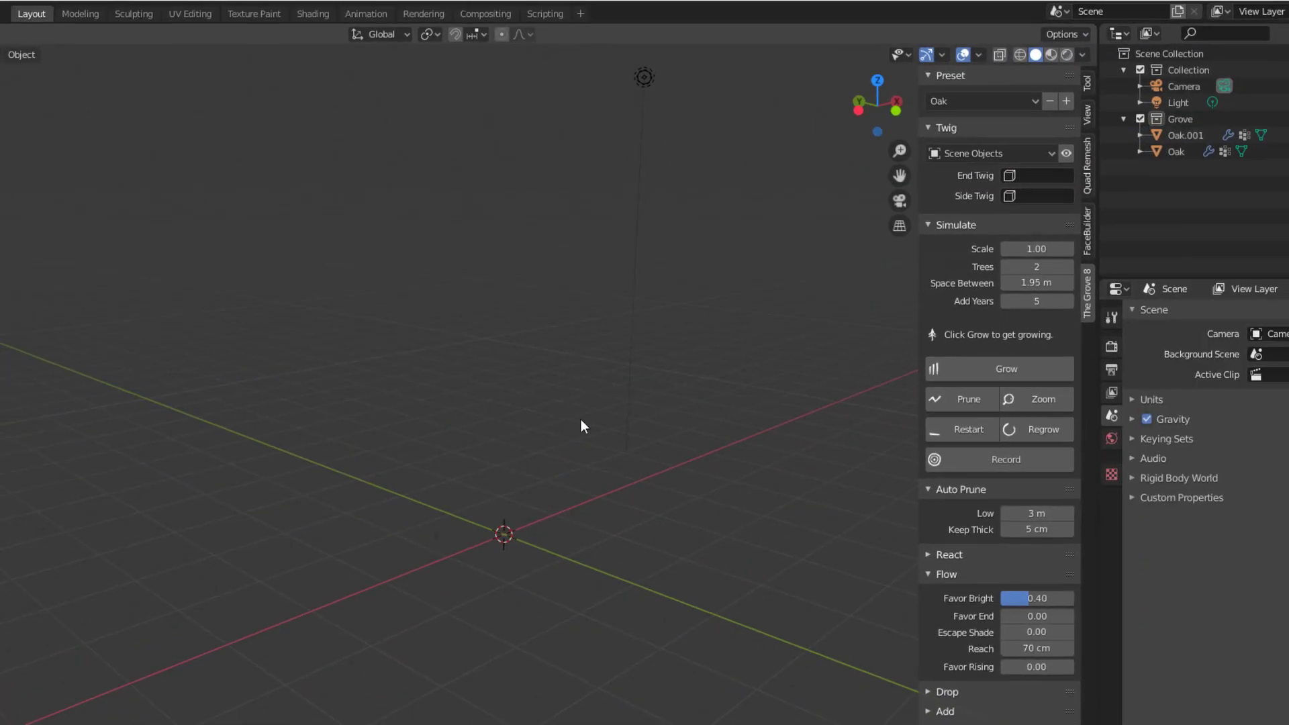
key("ctrl+z")
left_click_drag(460, 497, 562, 594)
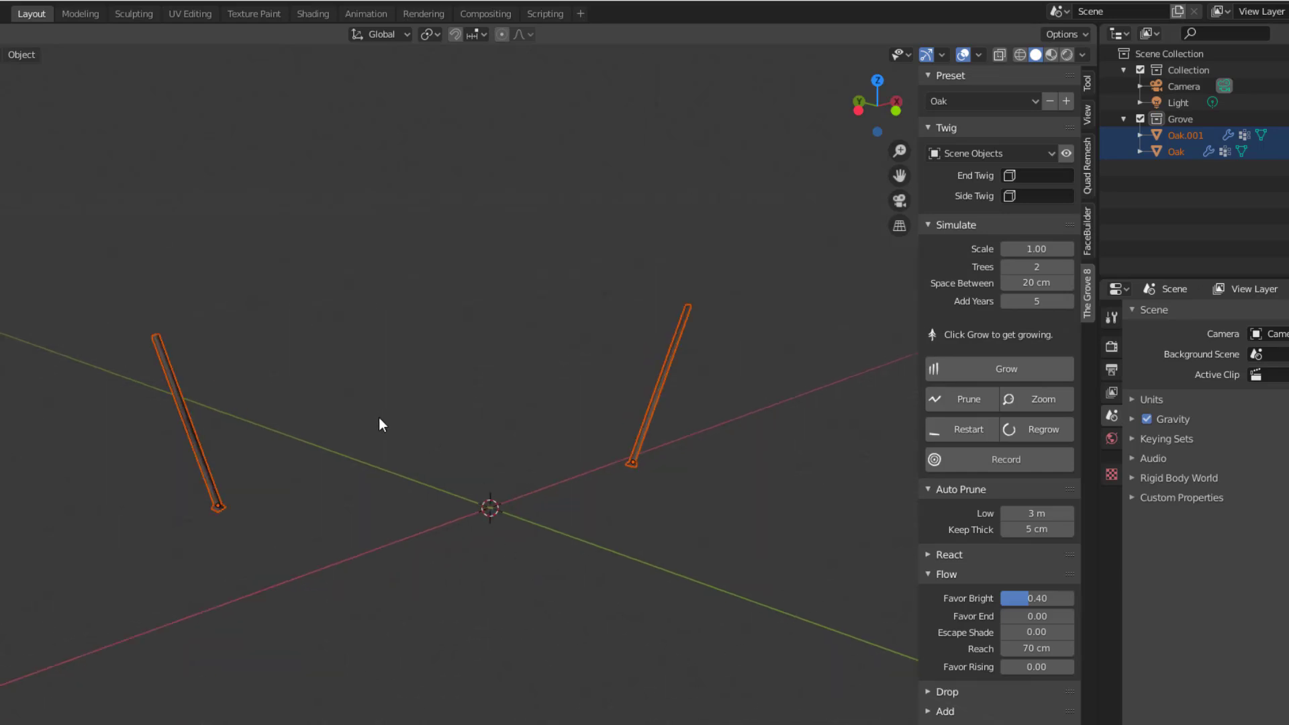
scroll(378, 417, "down", 5)
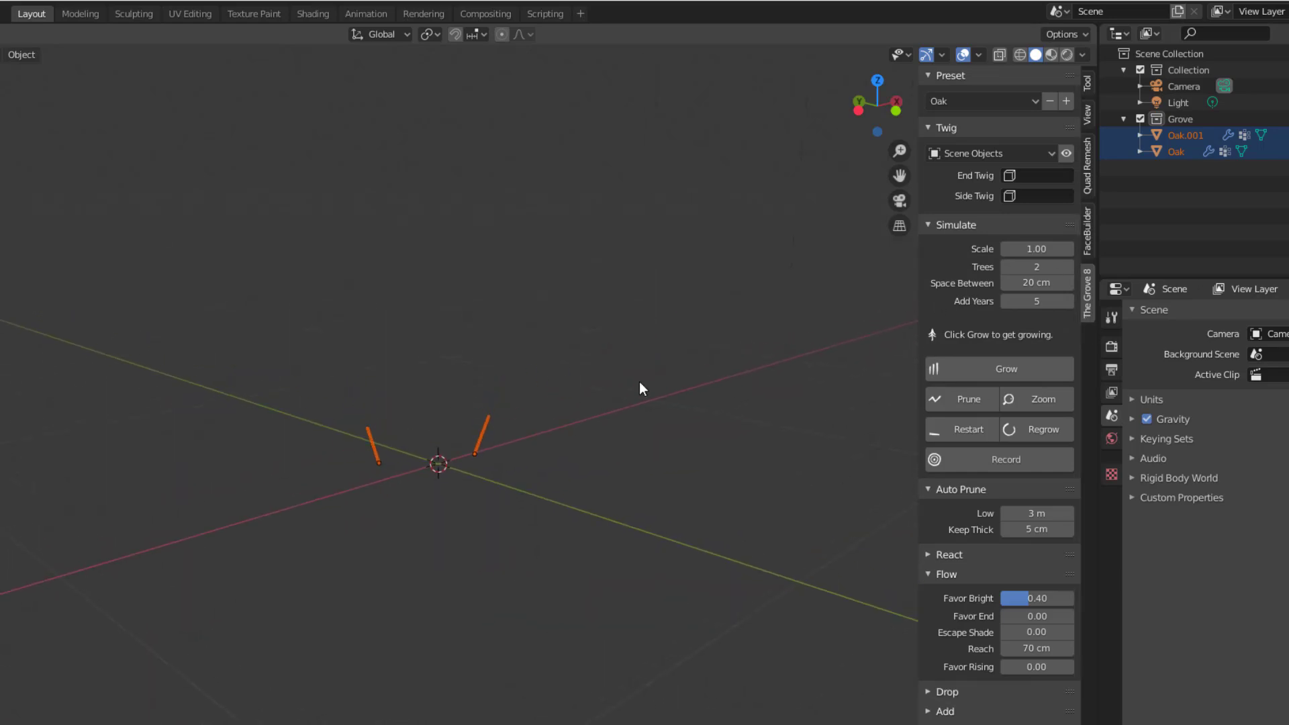
- Set Trees back to 1 and Add Years to 25
left_click(1036, 267)
type("1")
key("Return")
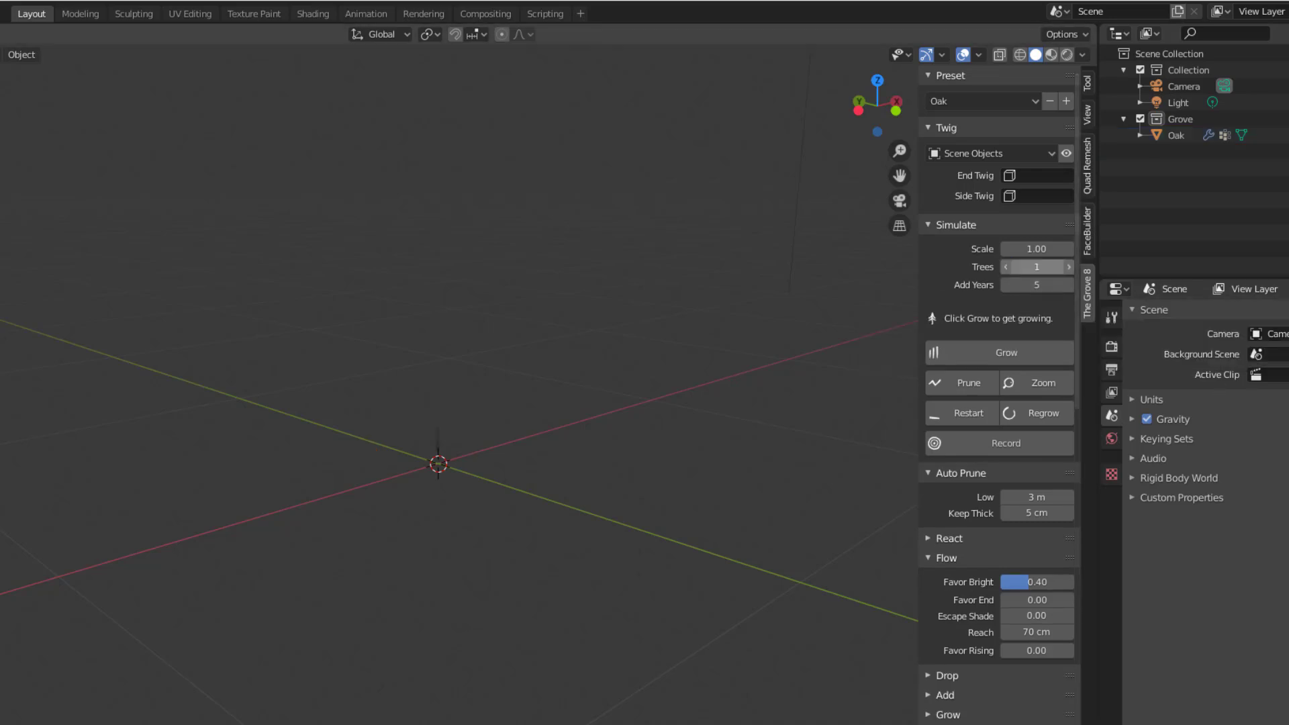
left_click(1027, 285)
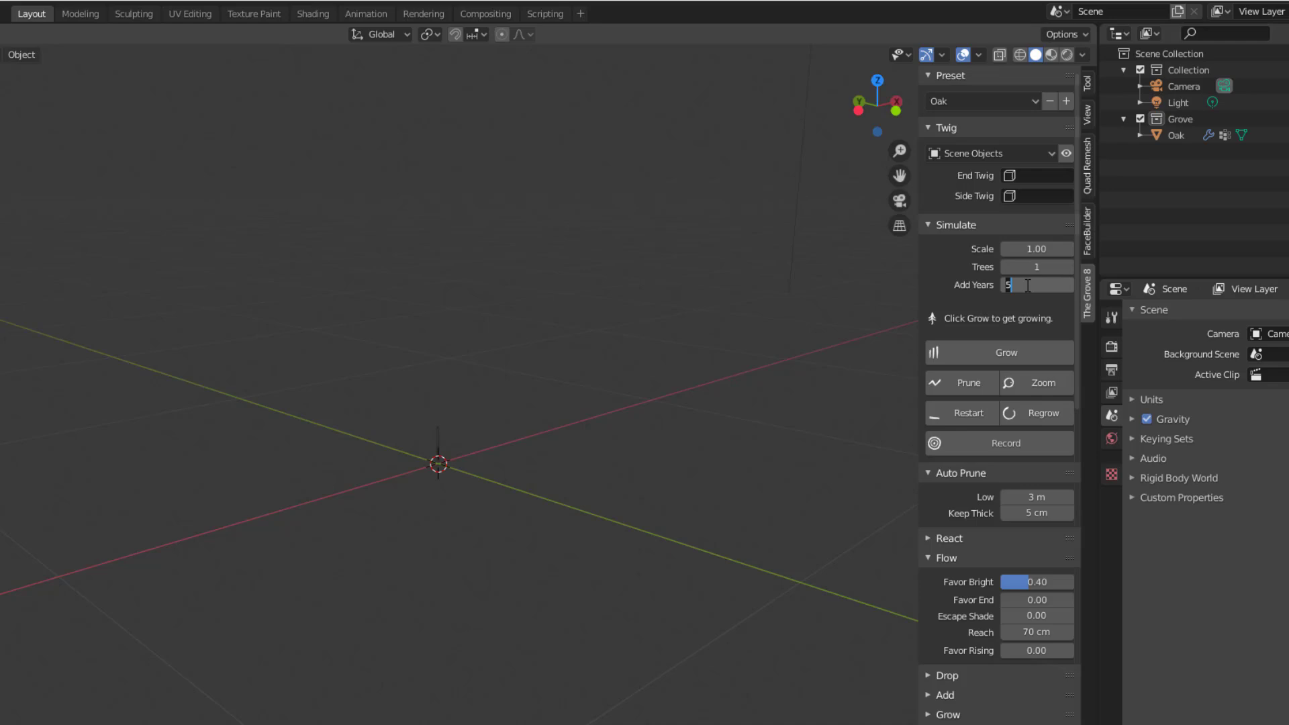
key("Return")
scroll(530, 449, "up", 4)
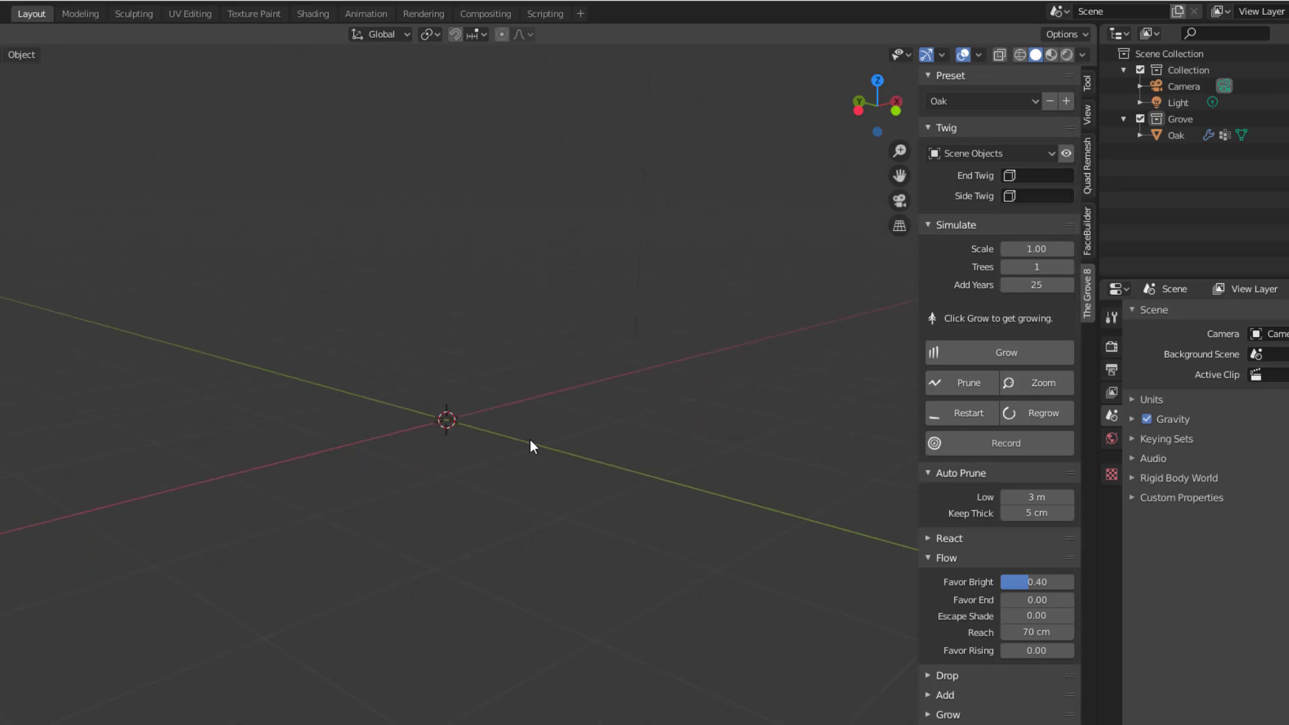
scroll(524, 579, "up", 1)
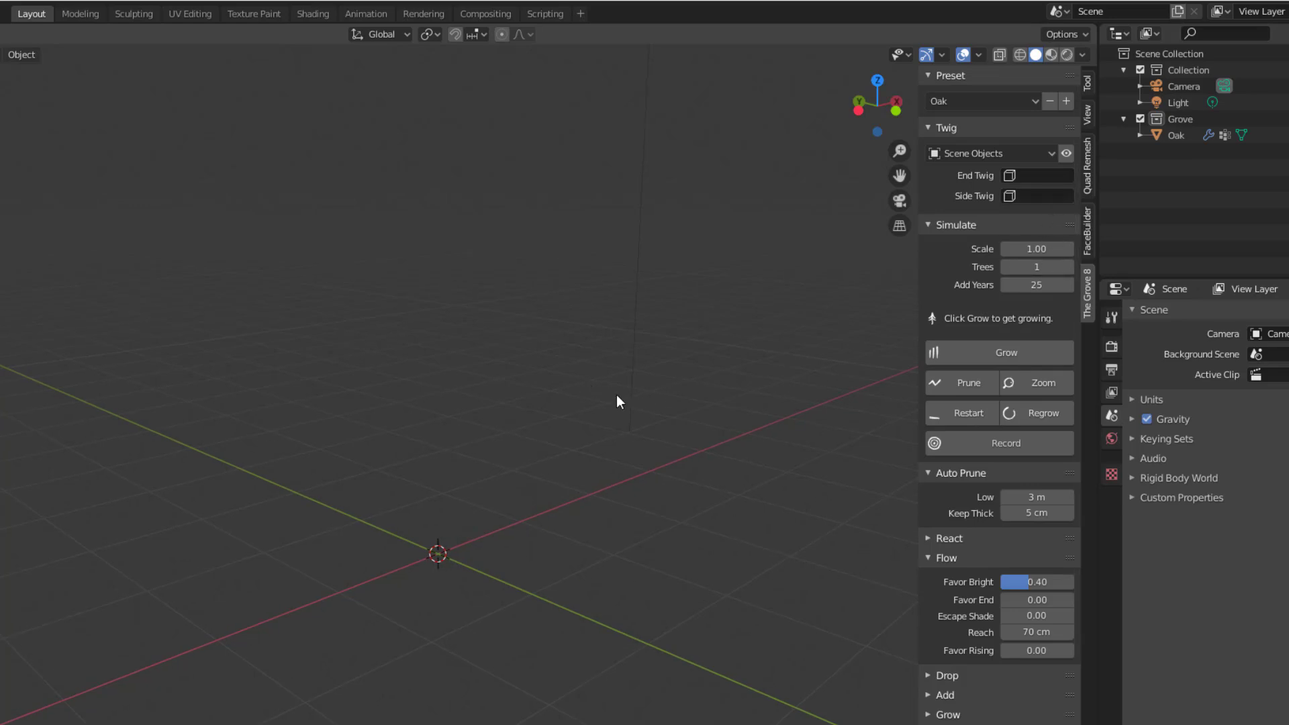
scroll(538, 473, "down", 2)
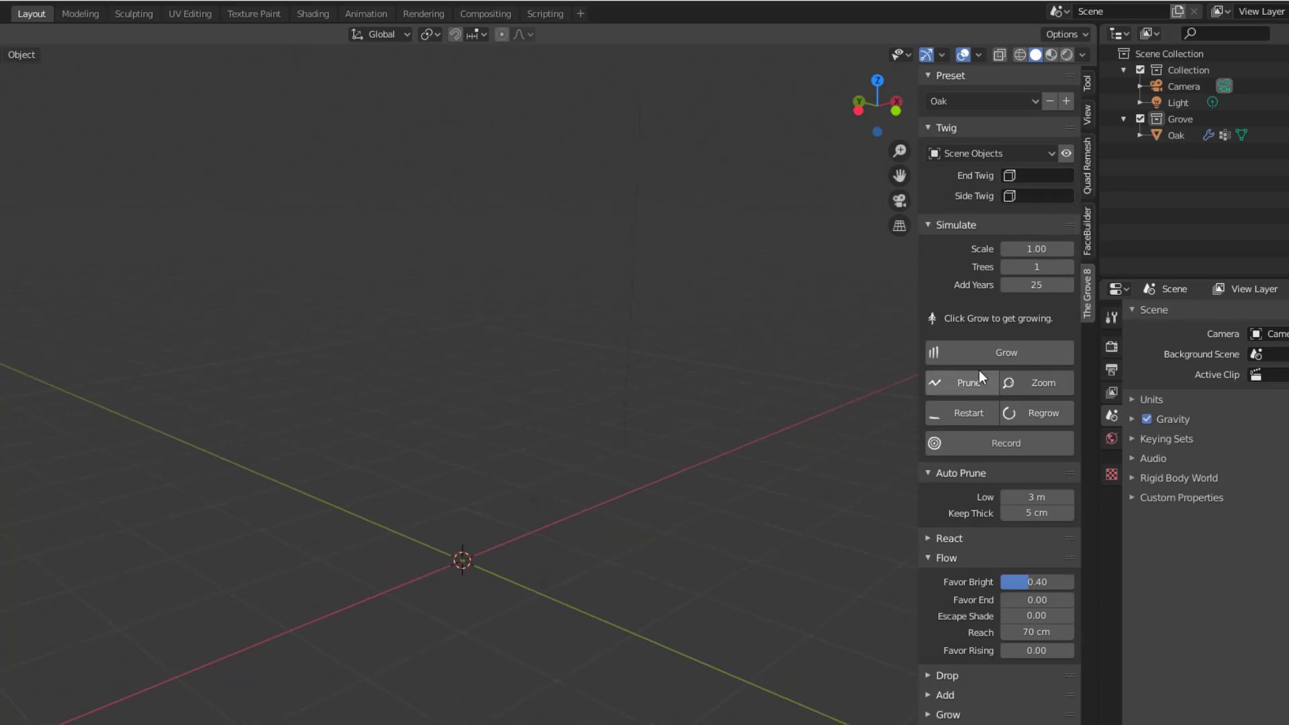
- Grow the oak 25 years into a 7.4-metre tree and orbit in toward the trunk
left_click(1010, 353)
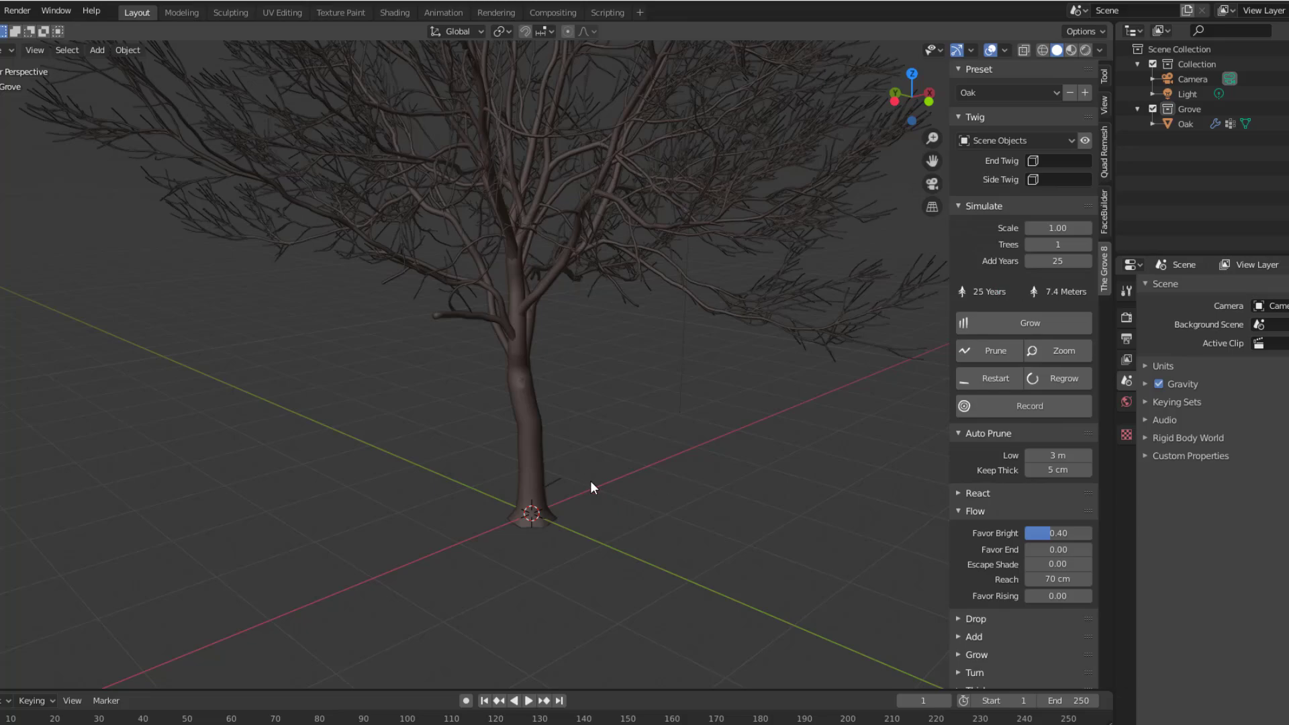
mouse_move(590, 481)
middle_mouse_down()
mouse_move(671, 573)
mouse_move(627, 536)
mouse_move(659, 503)
mouse_move(650, 473)
mouse_move(602, 449)
mouse_move(577, 470)
middle_mouse_up()
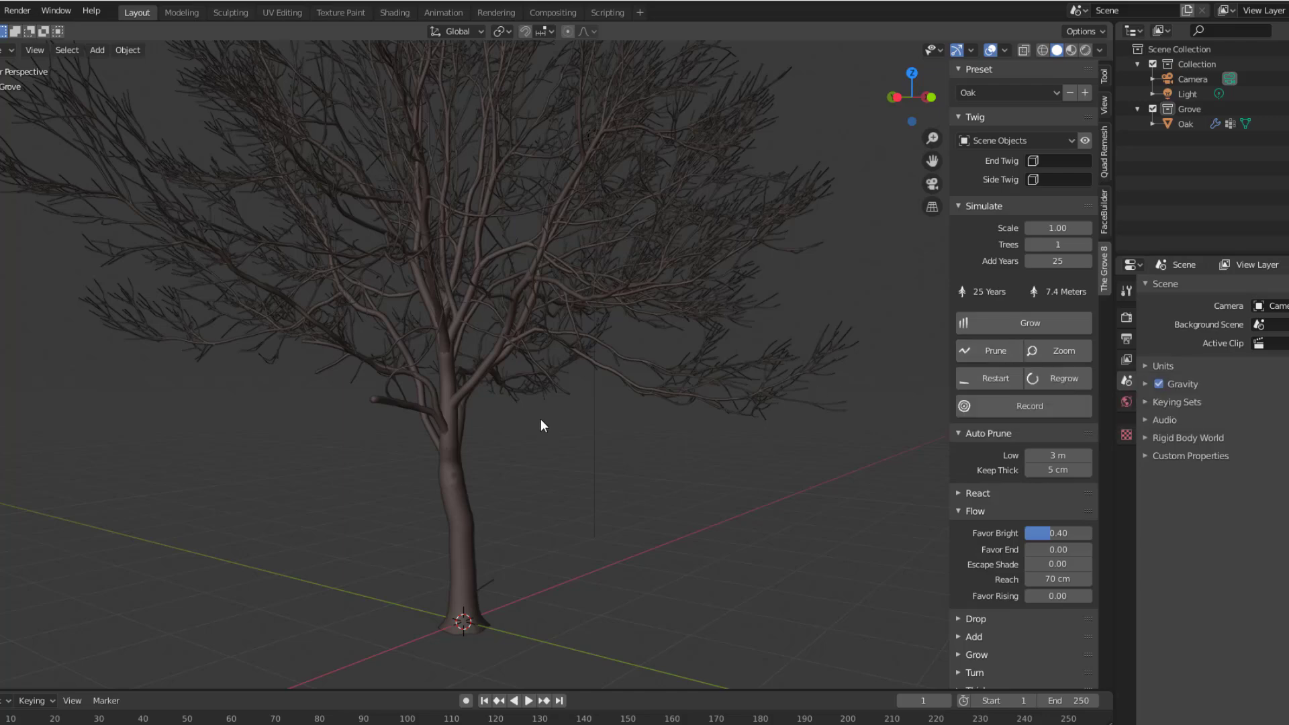
middle_click_drag(541, 419, 681, 365)
scroll(680, 365, "up", 5)
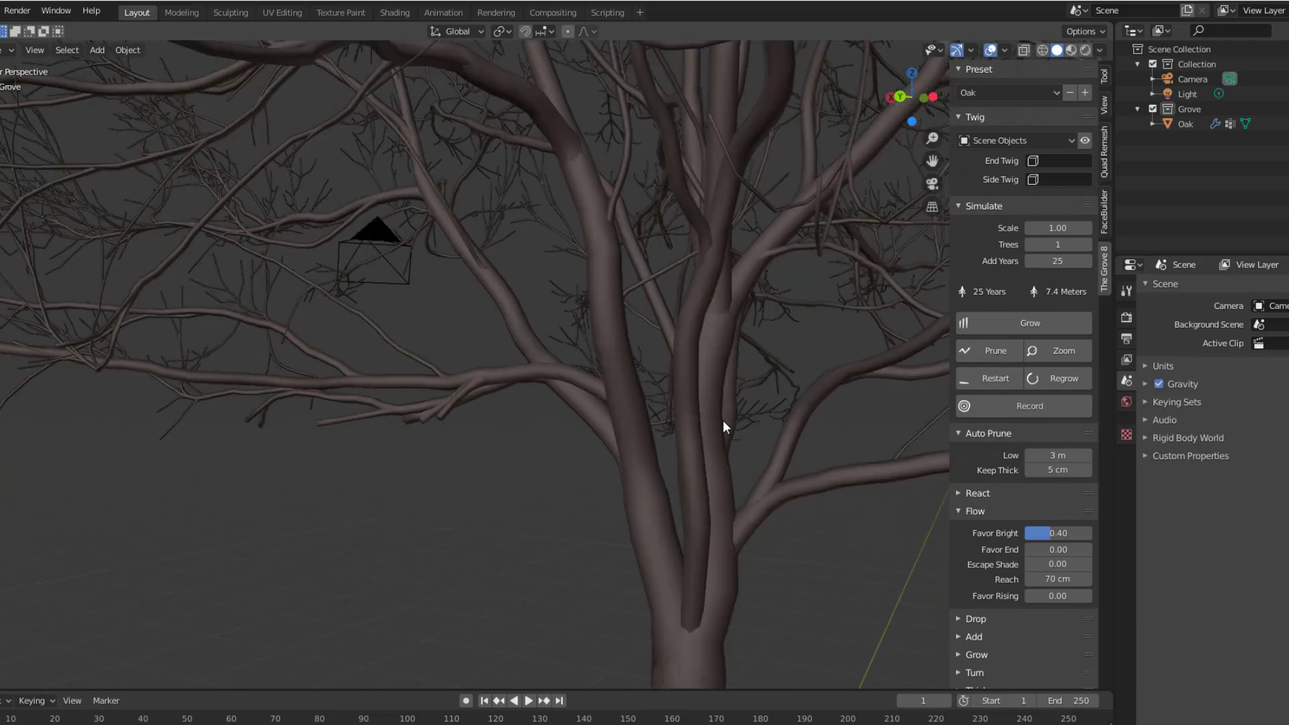
- Prune two lower branches by drawing a cutting line across each and cutting it
left_click(971, 354)
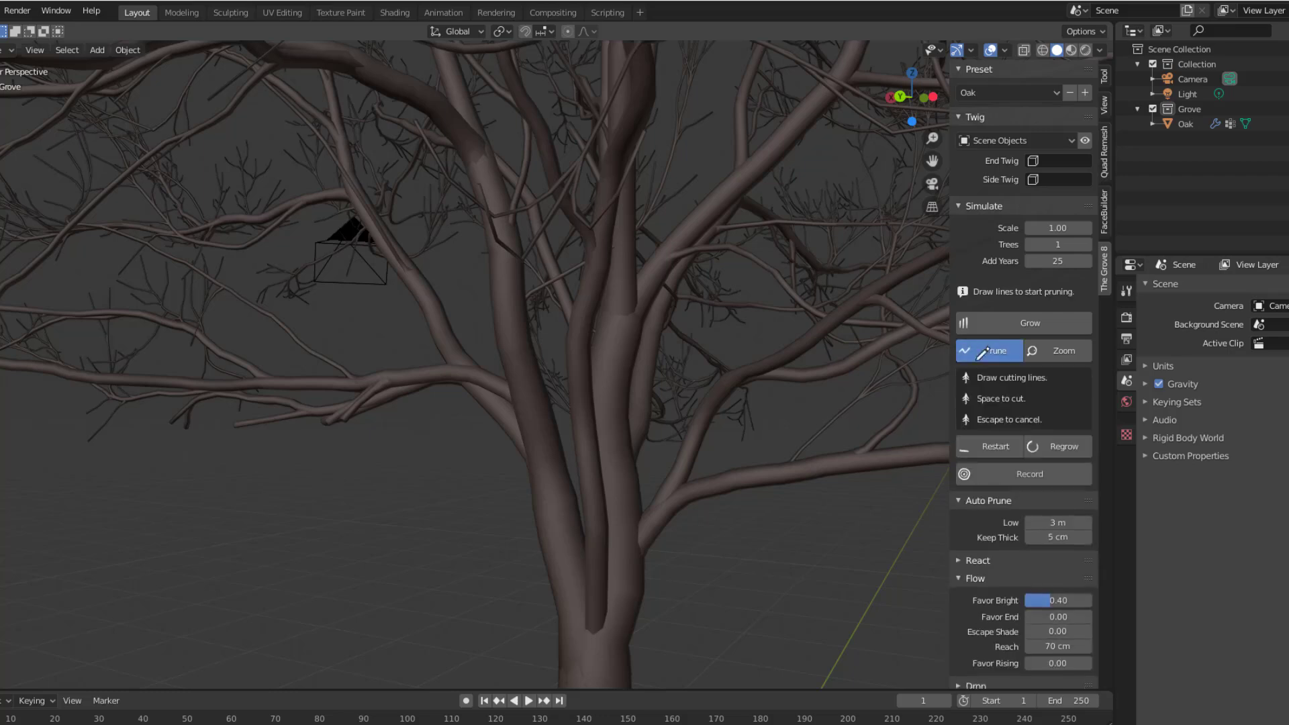
middle_click_drag(521, 510, 518, 377)
left_click_drag(528, 346, 478, 493)
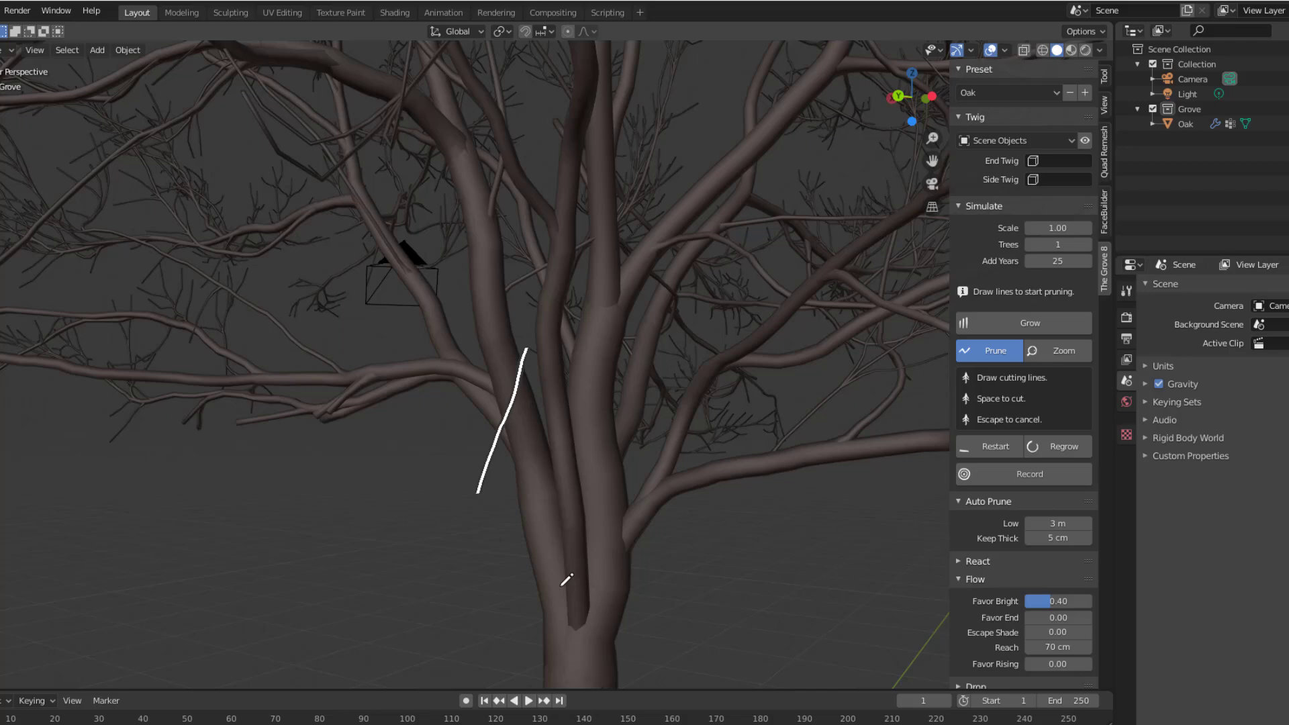
key("space")
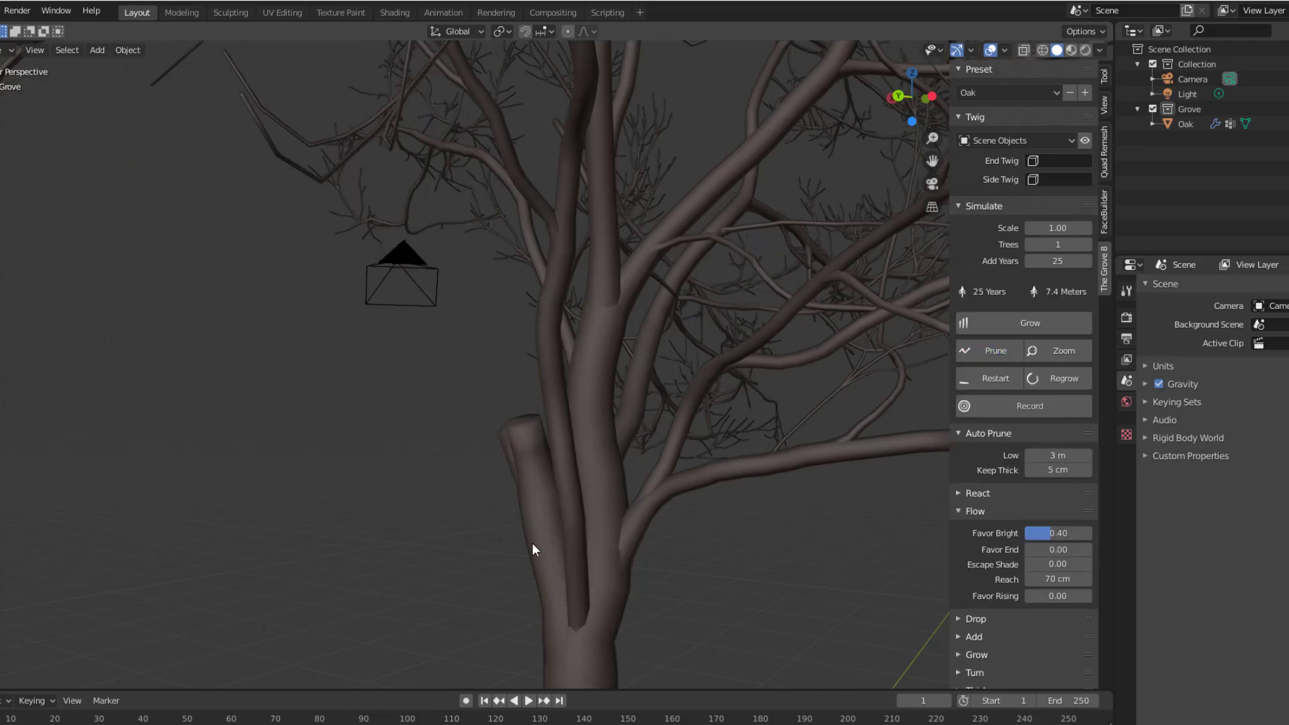
mouse_move(532, 543)
middle_mouse_down()
mouse_move(722, 581)
mouse_move(669, 552)
mouse_move(755, 533)
mouse_move(640, 514)
mouse_move(581, 483)
middle_mouse_up()
left_click(995, 349)
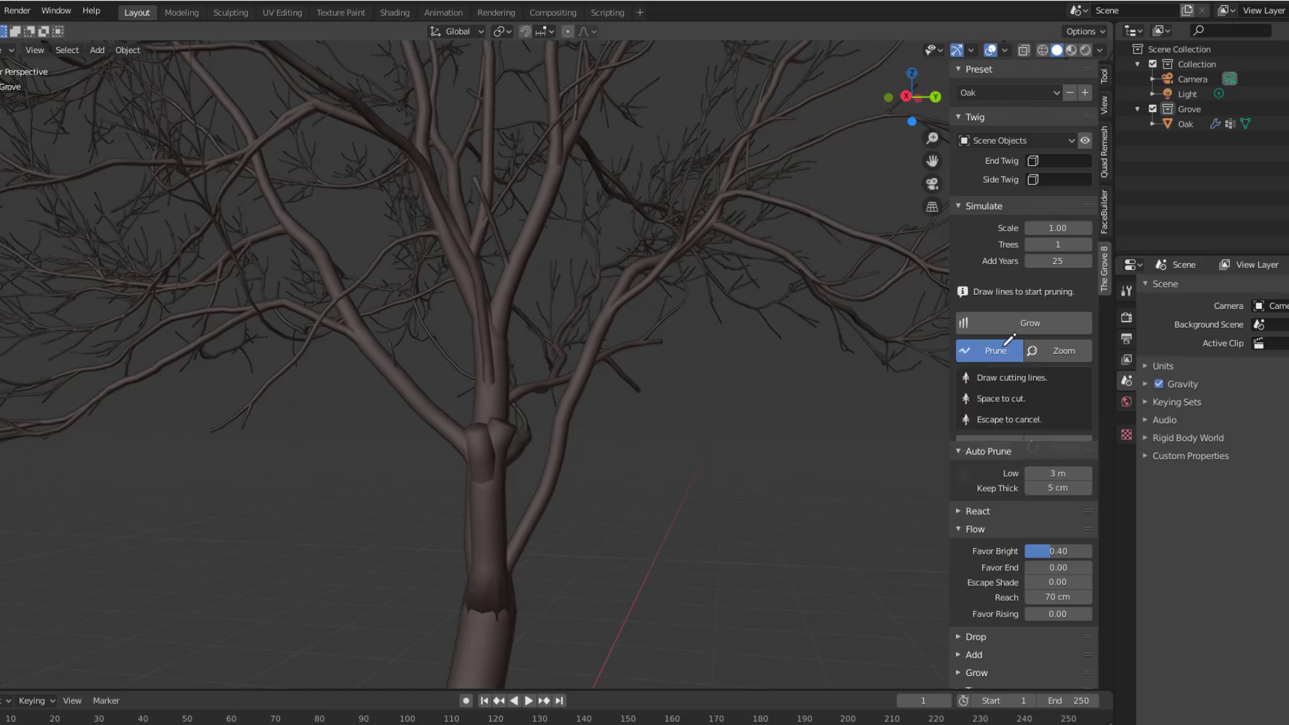
left_click_drag(545, 436, 575, 489)
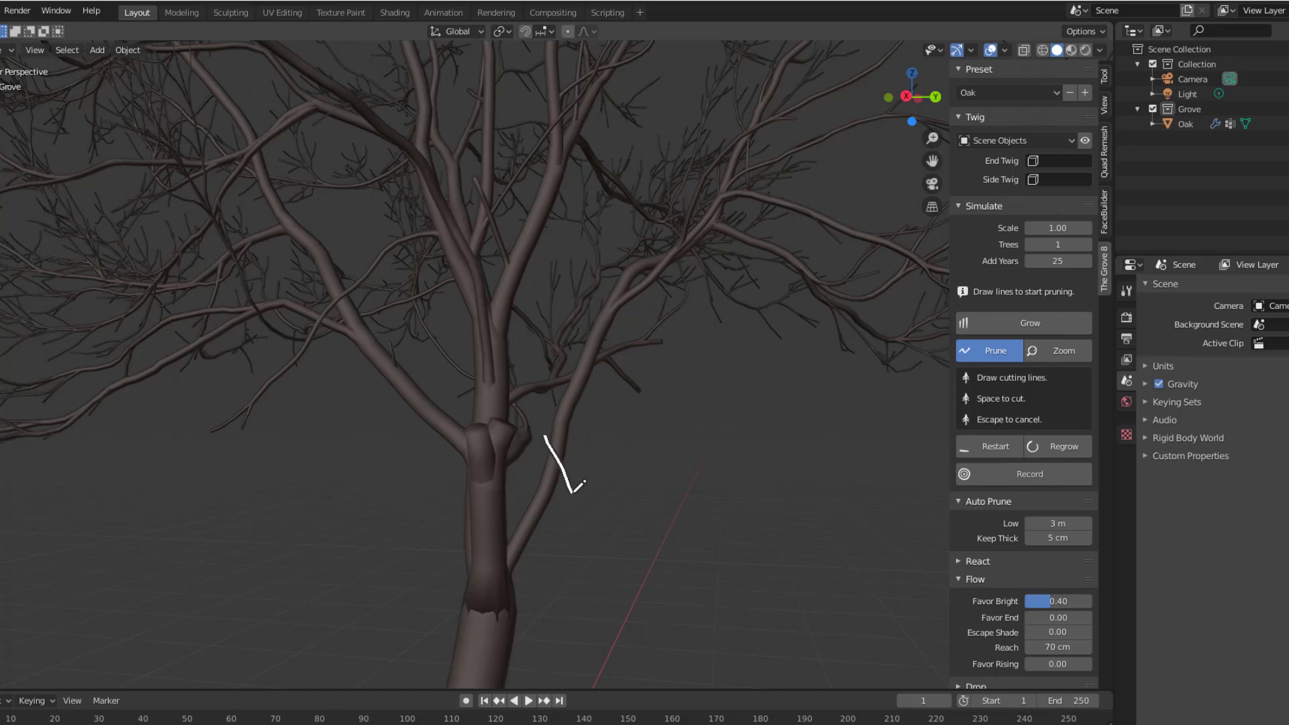
key("space")
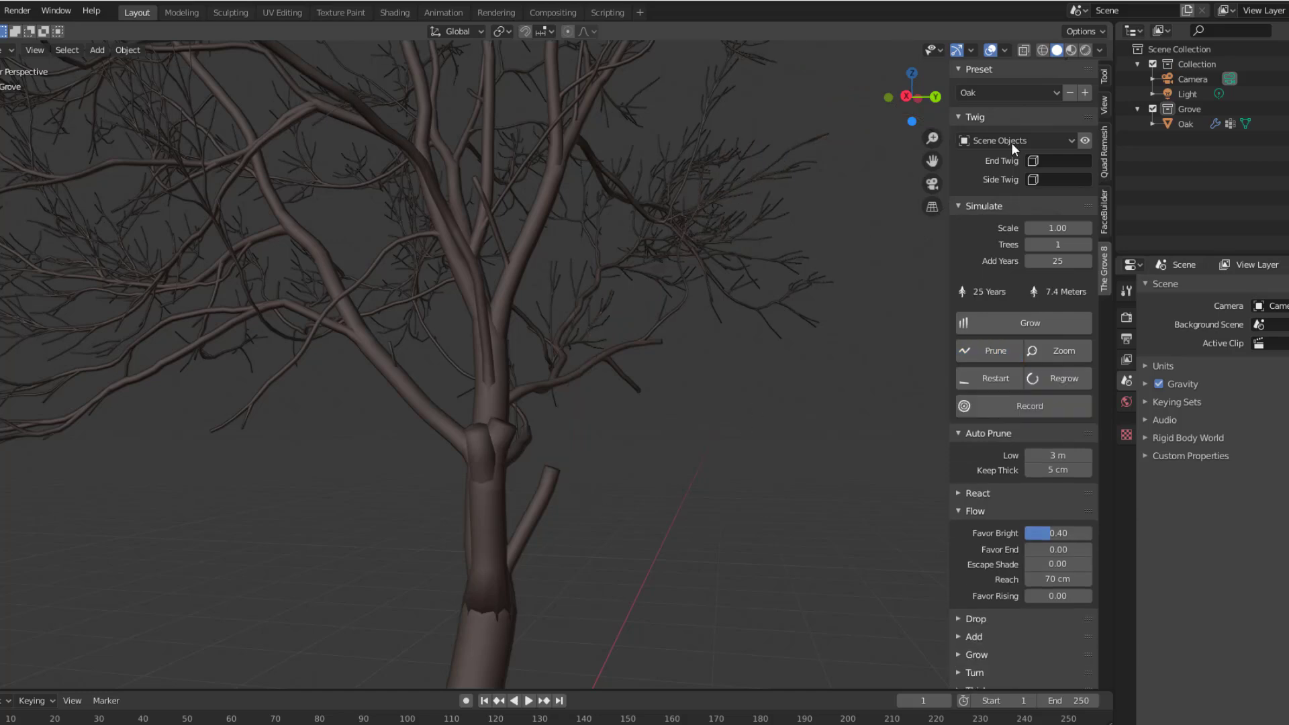
- Switch viewport lighting to MatCap and try a brownish, then a red matcap
left_click(1099, 51)
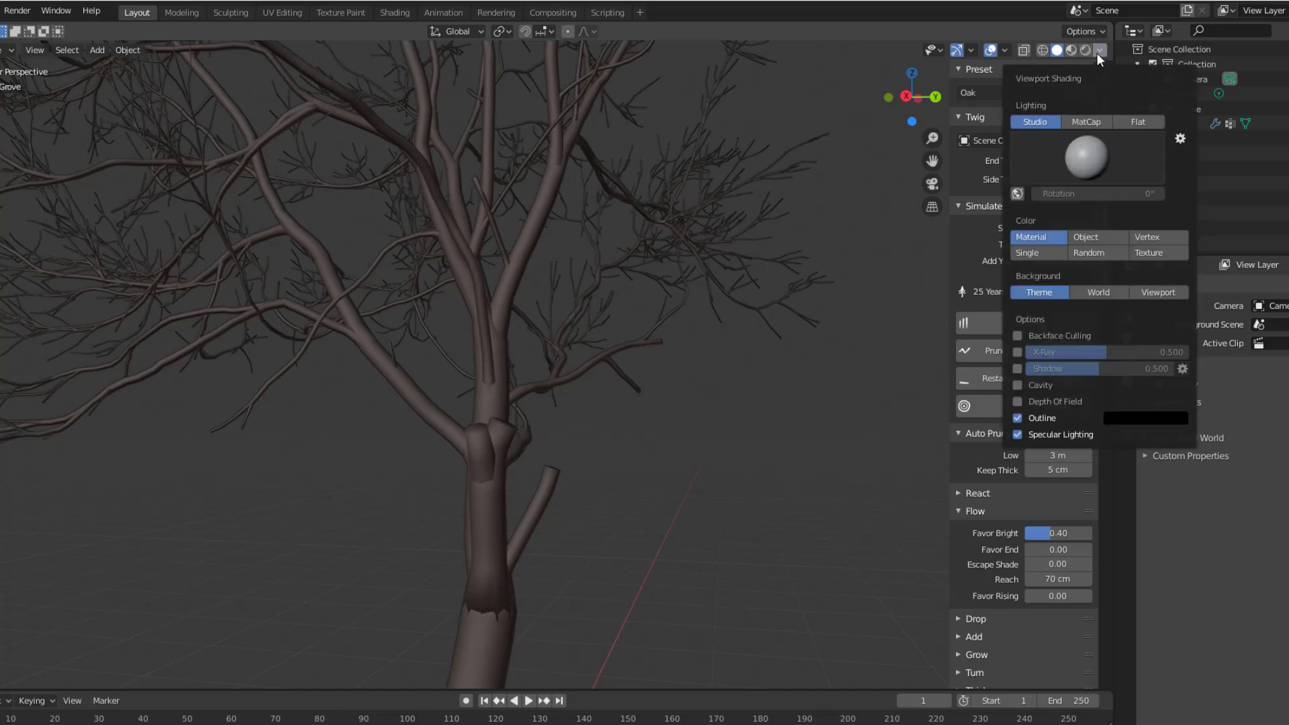
left_click(1093, 120)
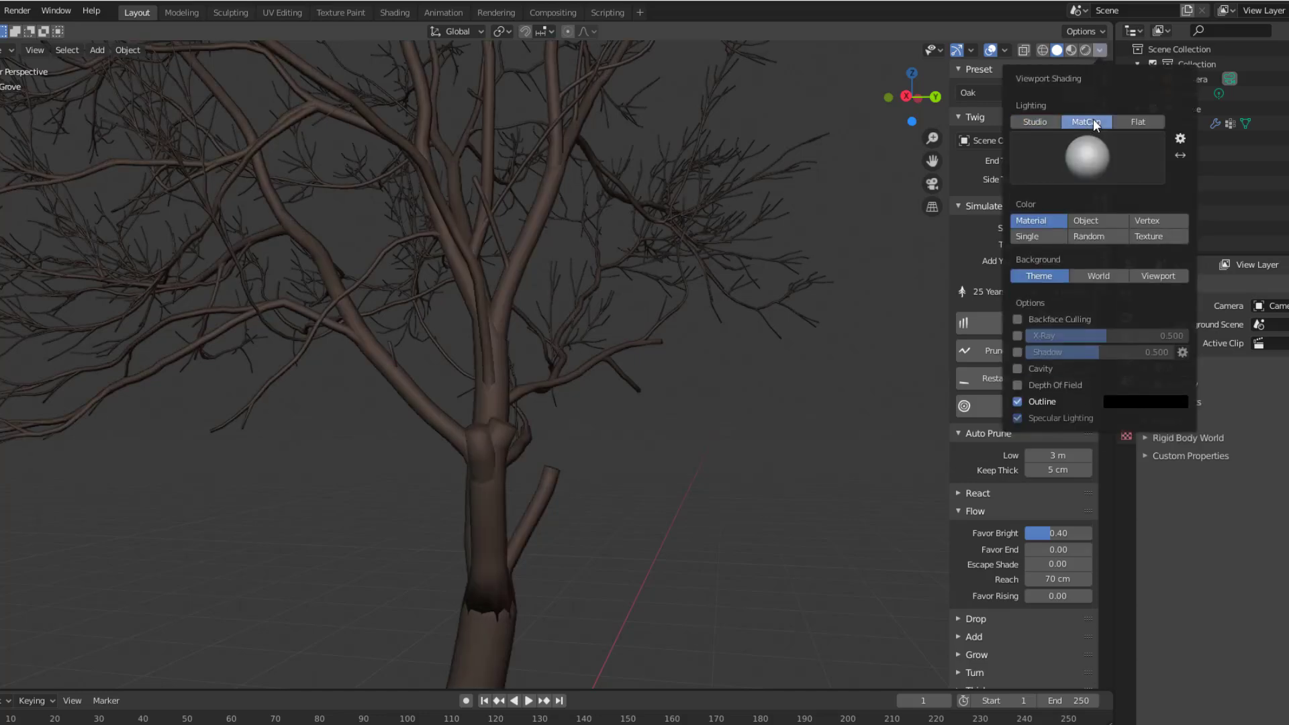
left_click(1088, 158)
left_click(858, 215)
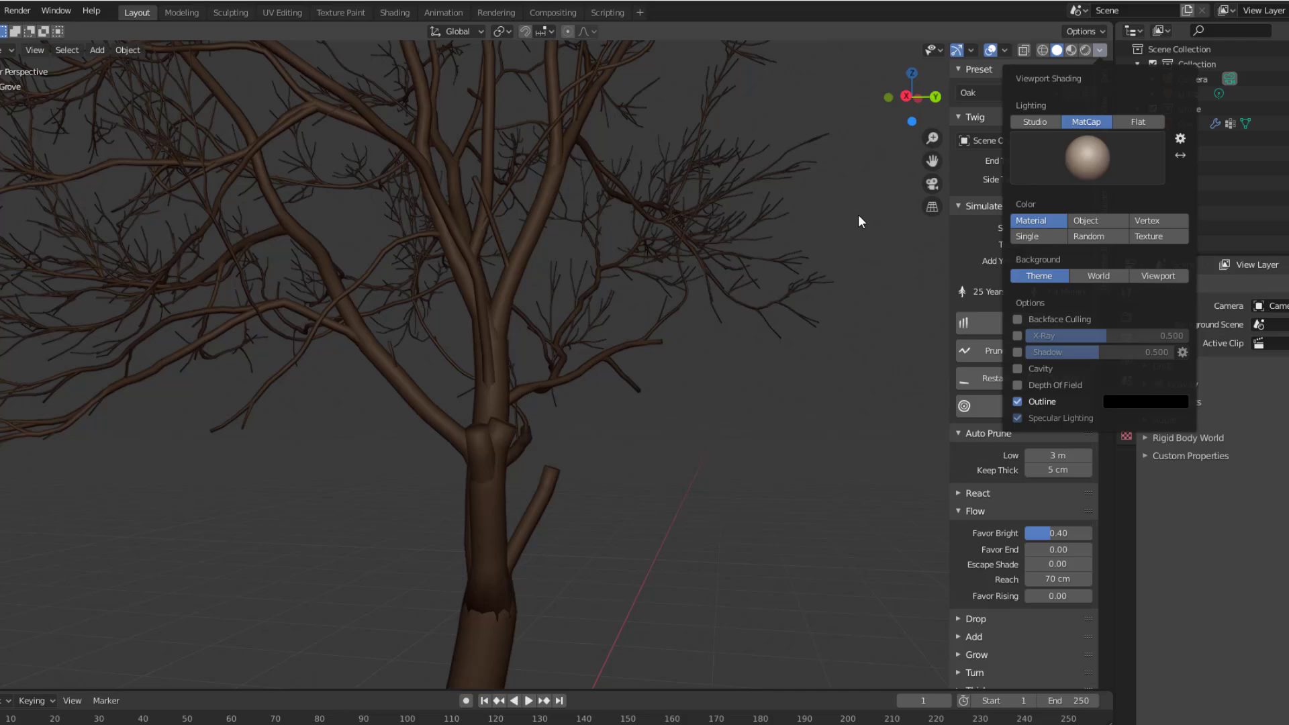
left_click(1074, 176)
left_click(869, 254)
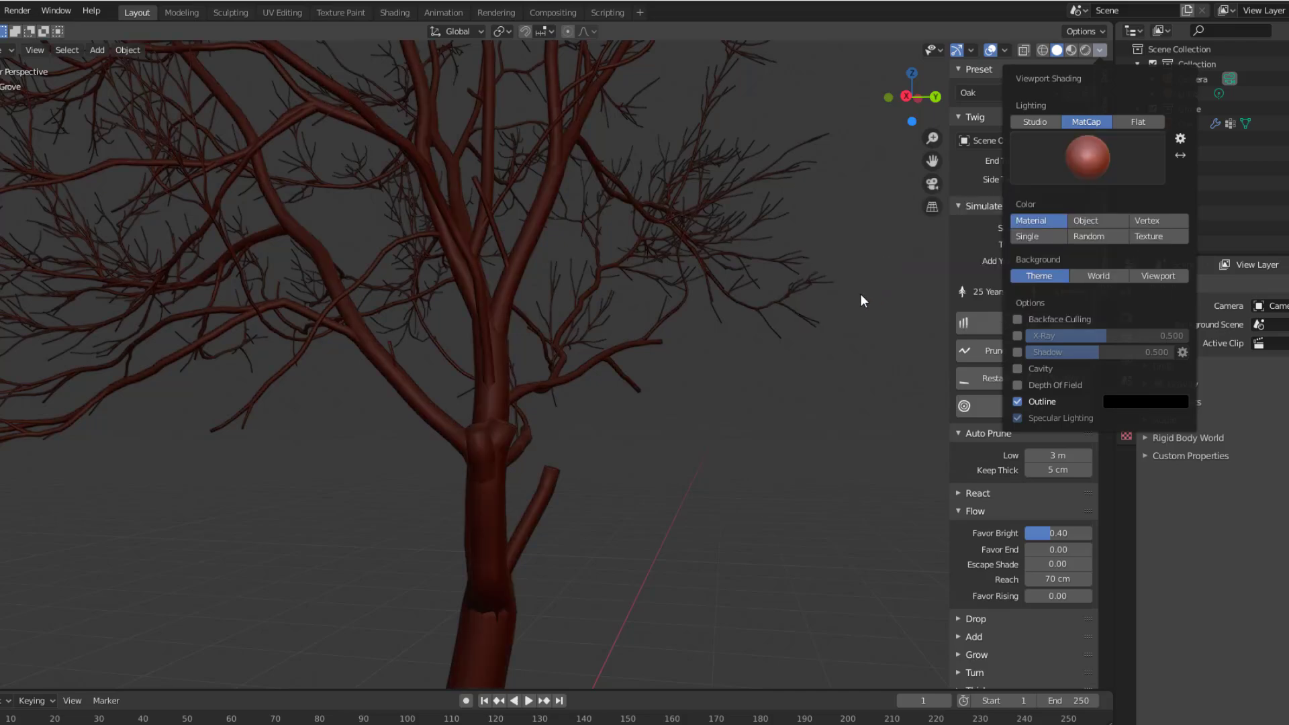
middle_click_drag(860, 293, 604, 376)
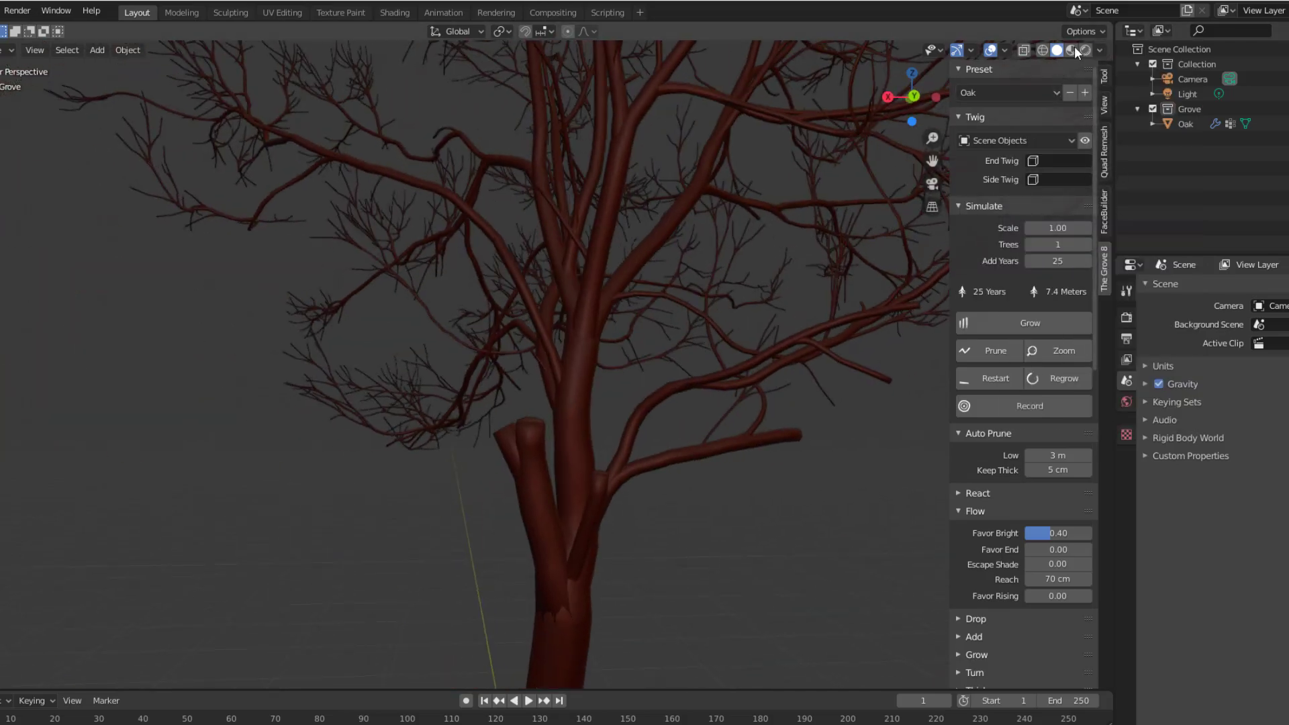
- Set the viewport lighting back to Studio and pull back to view the whole tree
left_click(1098, 50)
left_click(1020, 122)
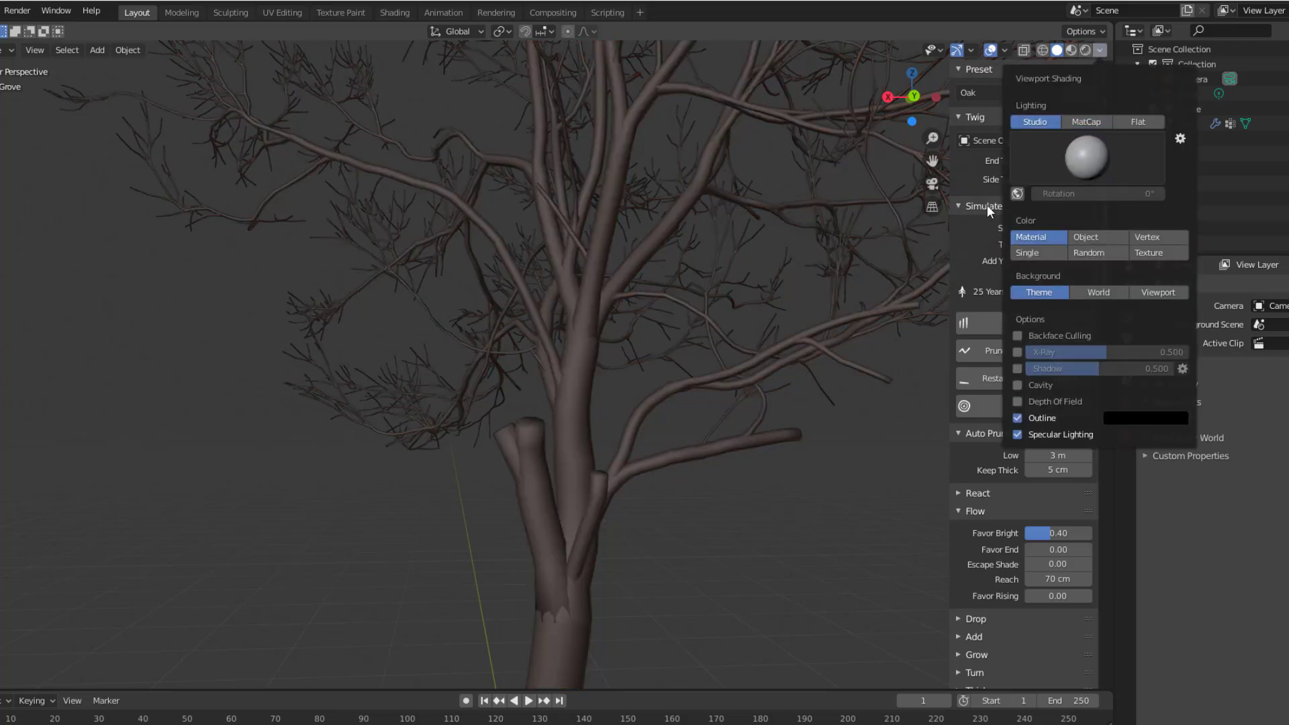
middle_click_drag(747, 420, 578, 517)
scroll(574, 450, "down", 5)
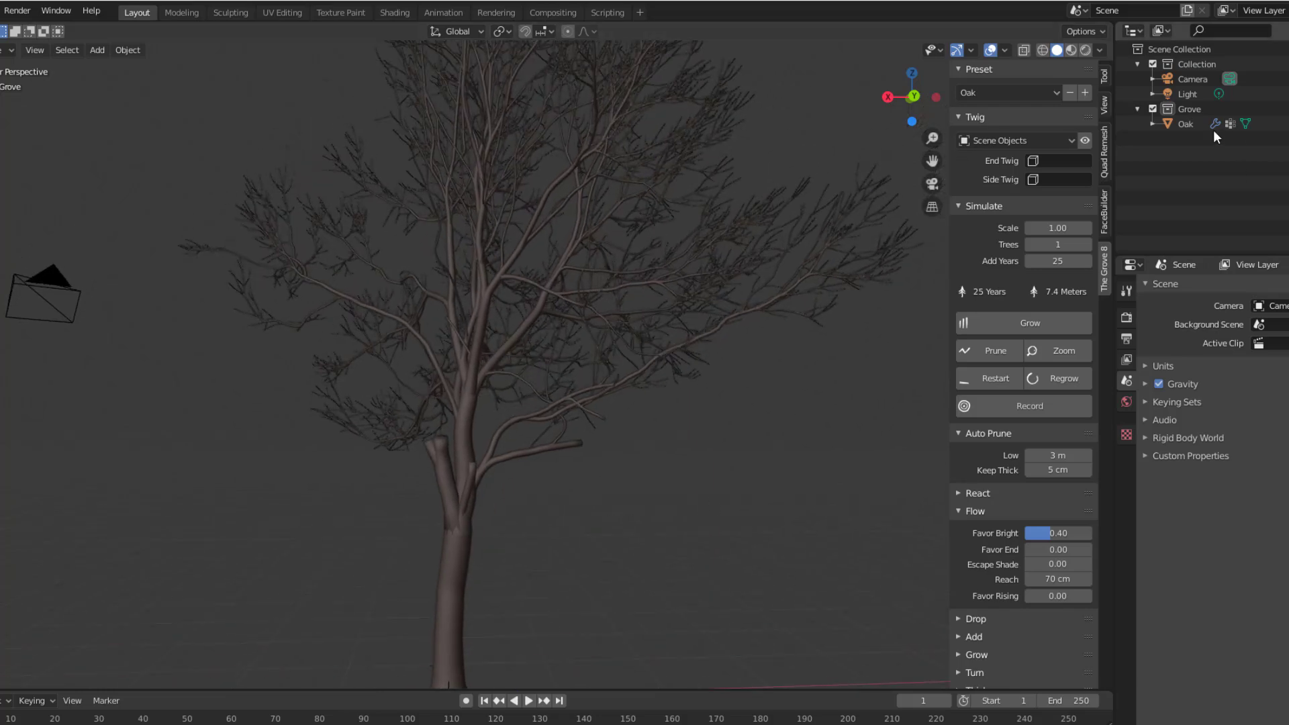
- Preview the oak in Material Preview and inspect the textured bark up close
key("z")
key("2")
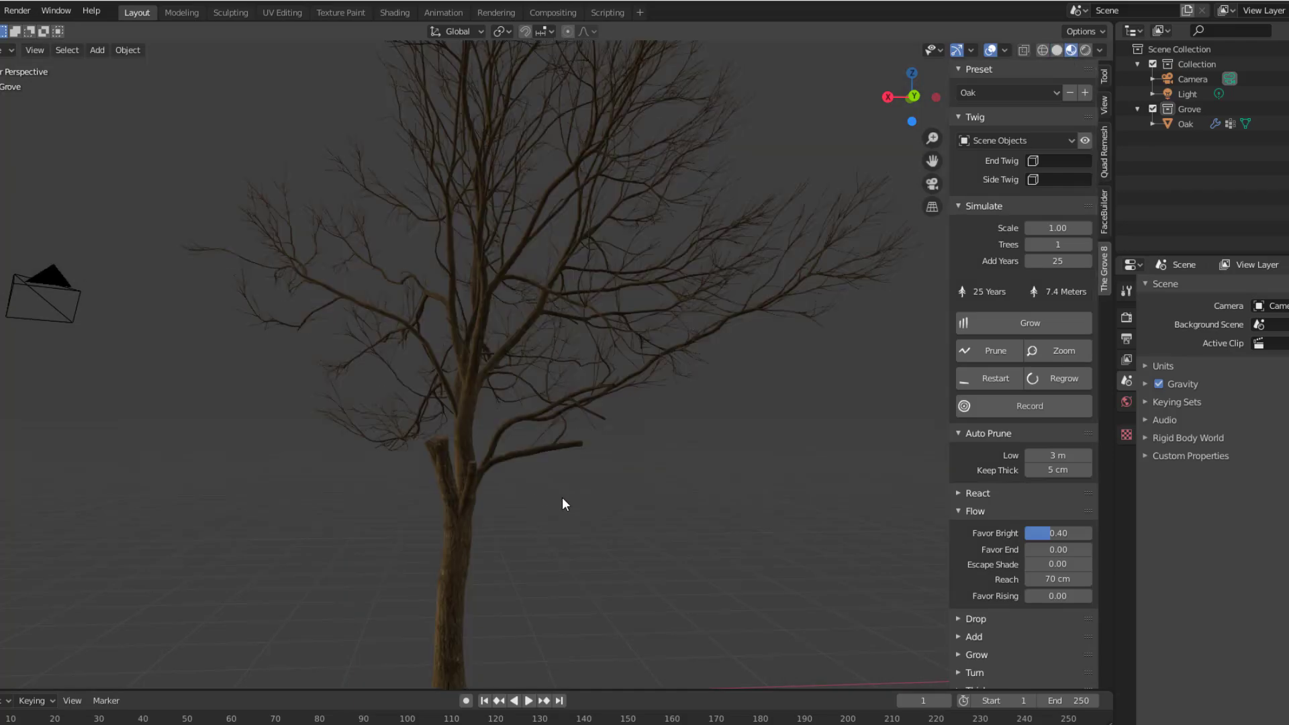
middle_click_drag(572, 512, 564, 463)
scroll(543, 467, "up", 5)
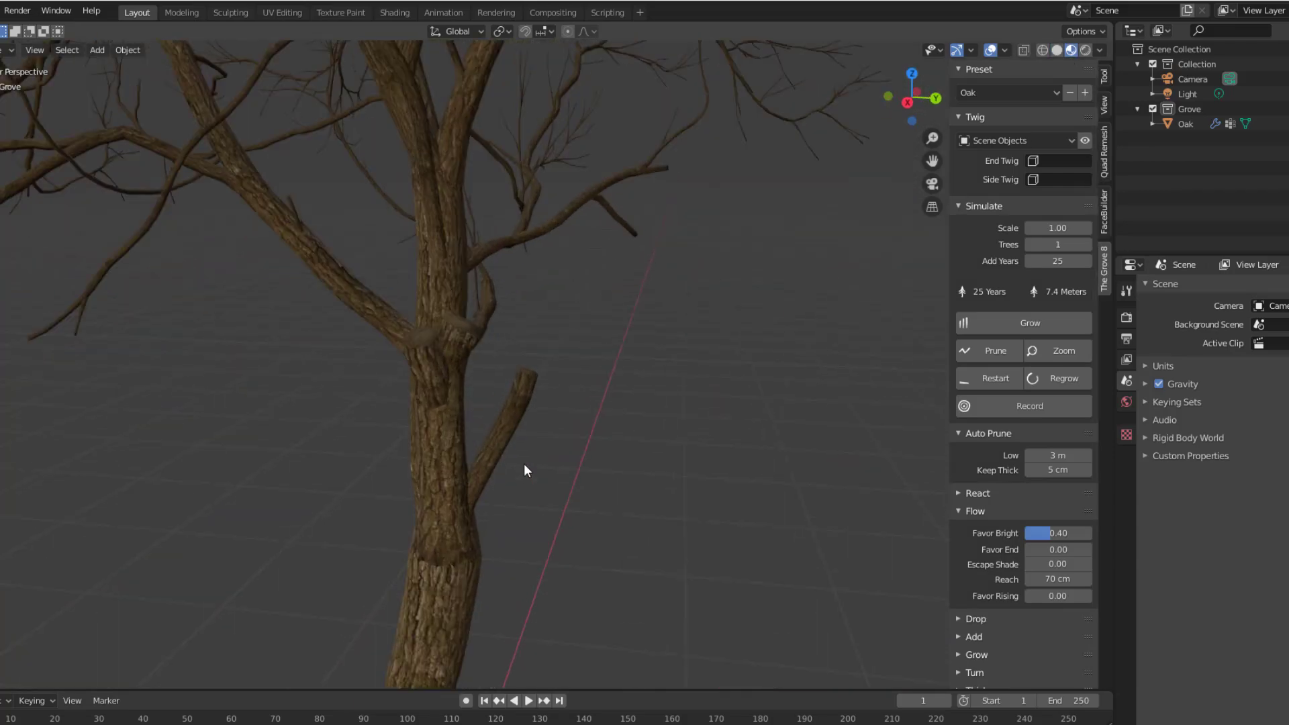
middle_click_drag(531, 524, 605, 450)
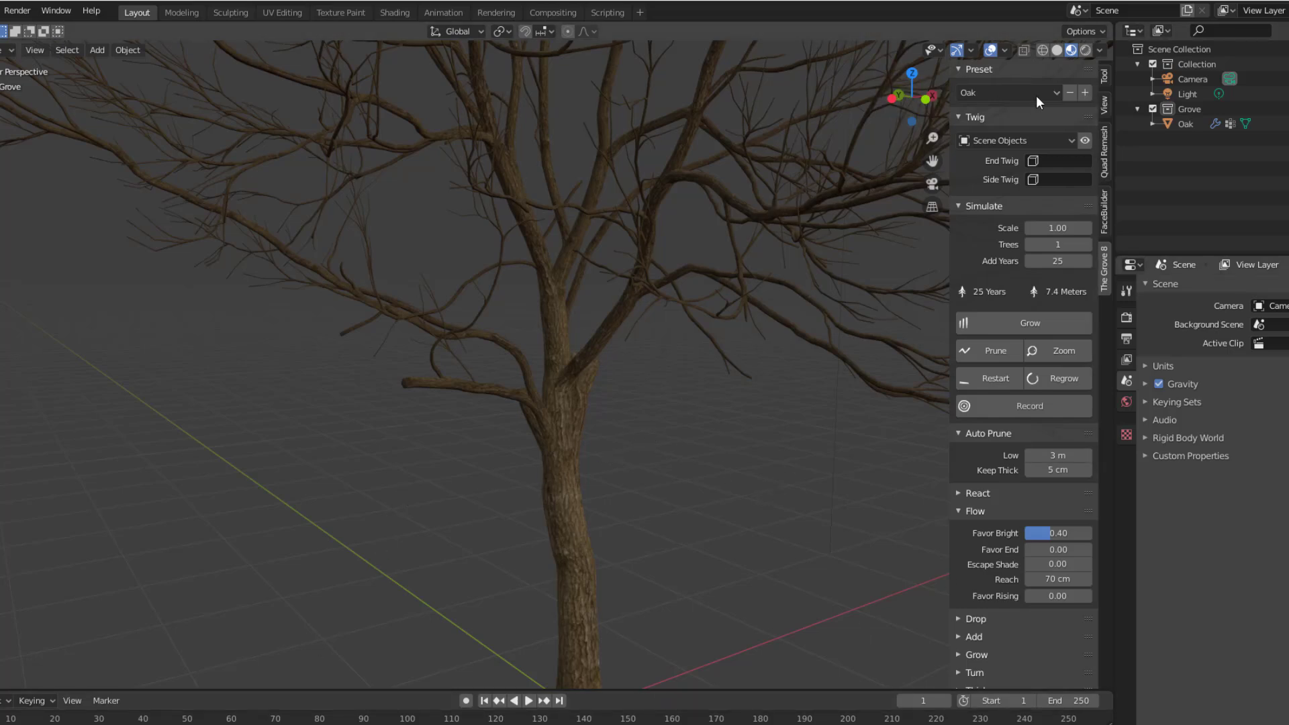
- Return to Solid shading and orbit out around the whole tree
left_click(1056, 50)
scroll(672, 463, "down", 4)
middle_click_drag(801, 448, 676, 446)
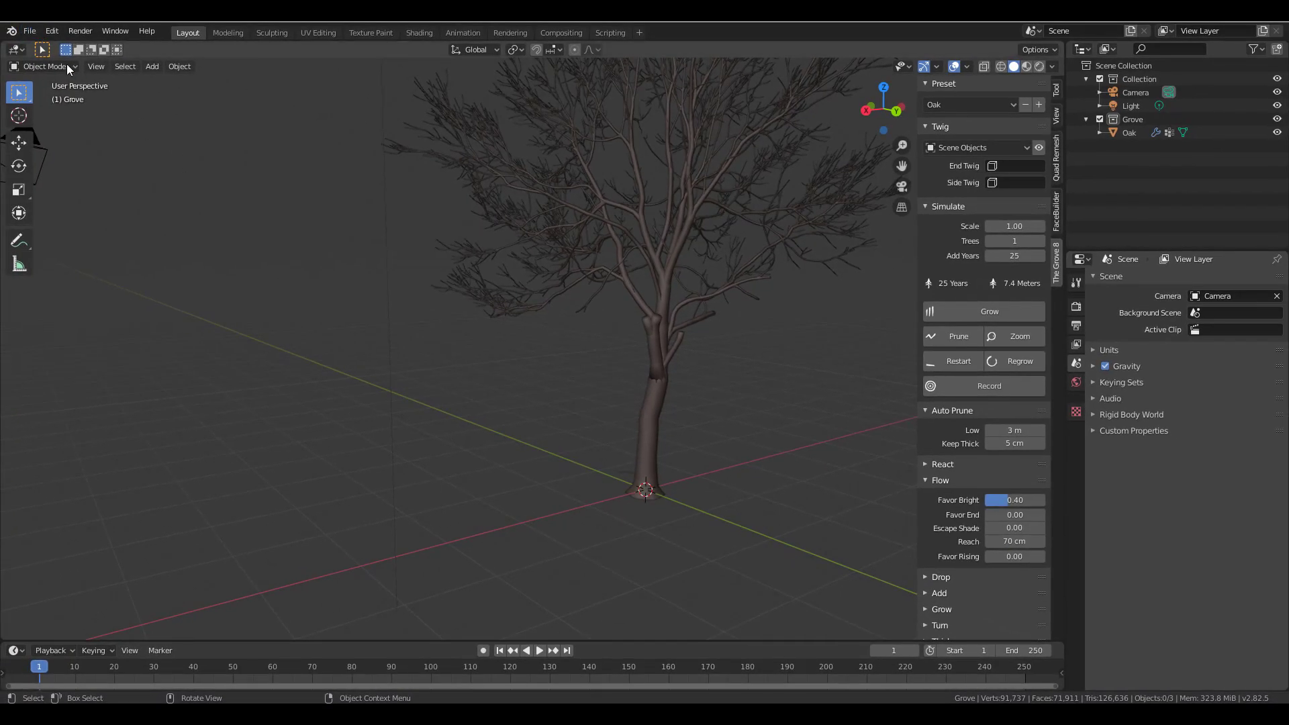
- Append the OakLeafMountainAshTwig object from OakLeafMountainAshTwig.blend
left_click(34, 35)
left_click(66, 180)
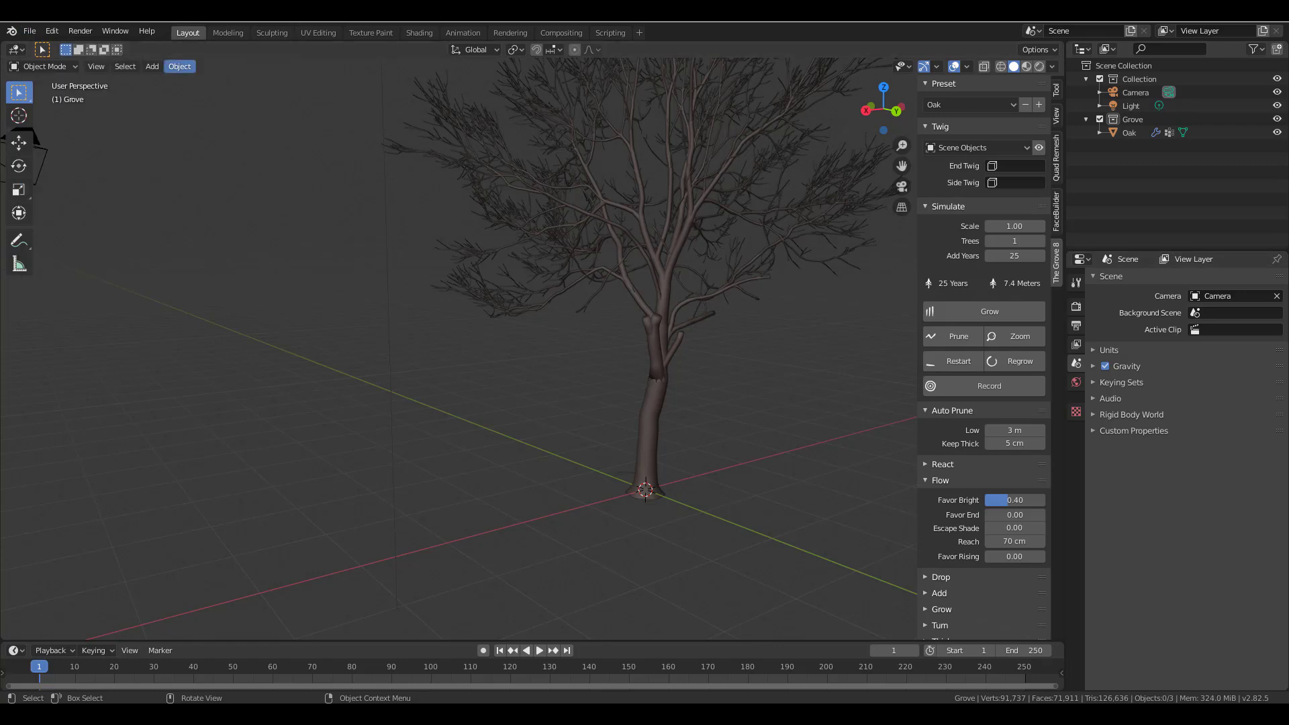
left_click(505, 245)
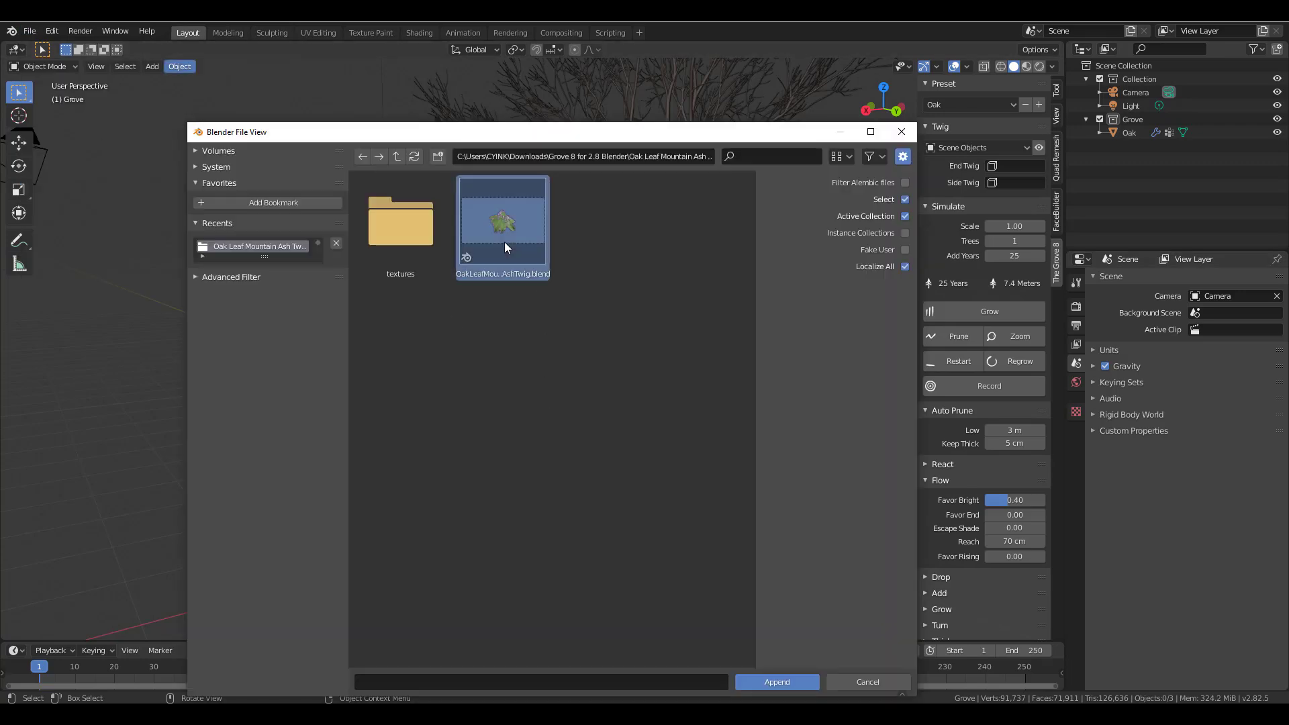
double_click(505, 245)
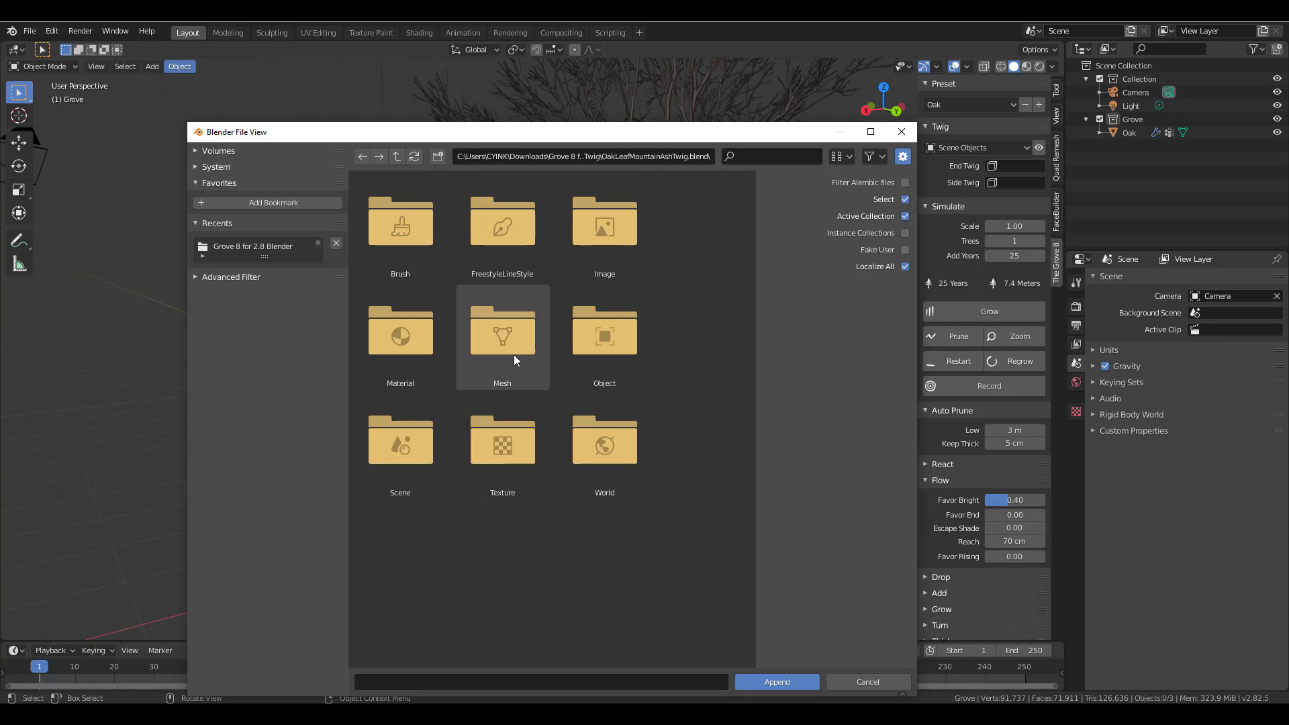
double_click(582, 382)
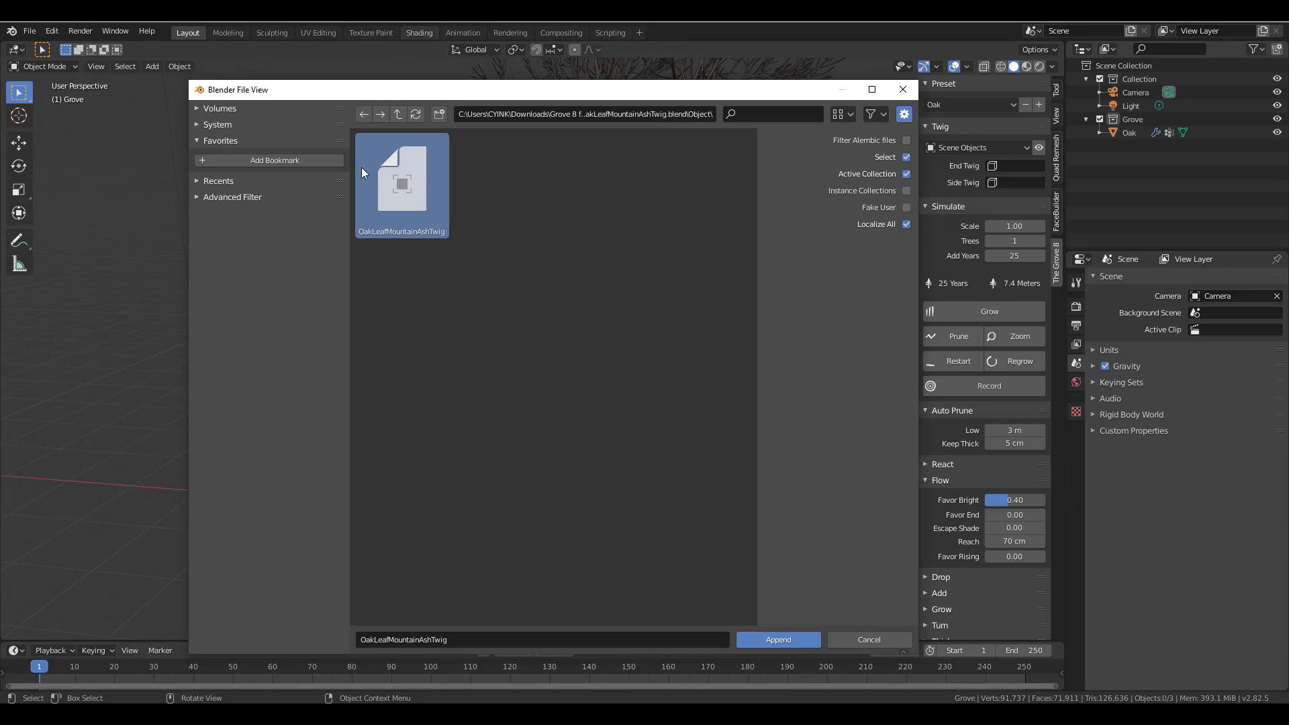
left_click(779, 640)
- Move the twig off the trunk onto the ground beside the oak and inspect it
middle_click_drag(557, 535, 575, 486)
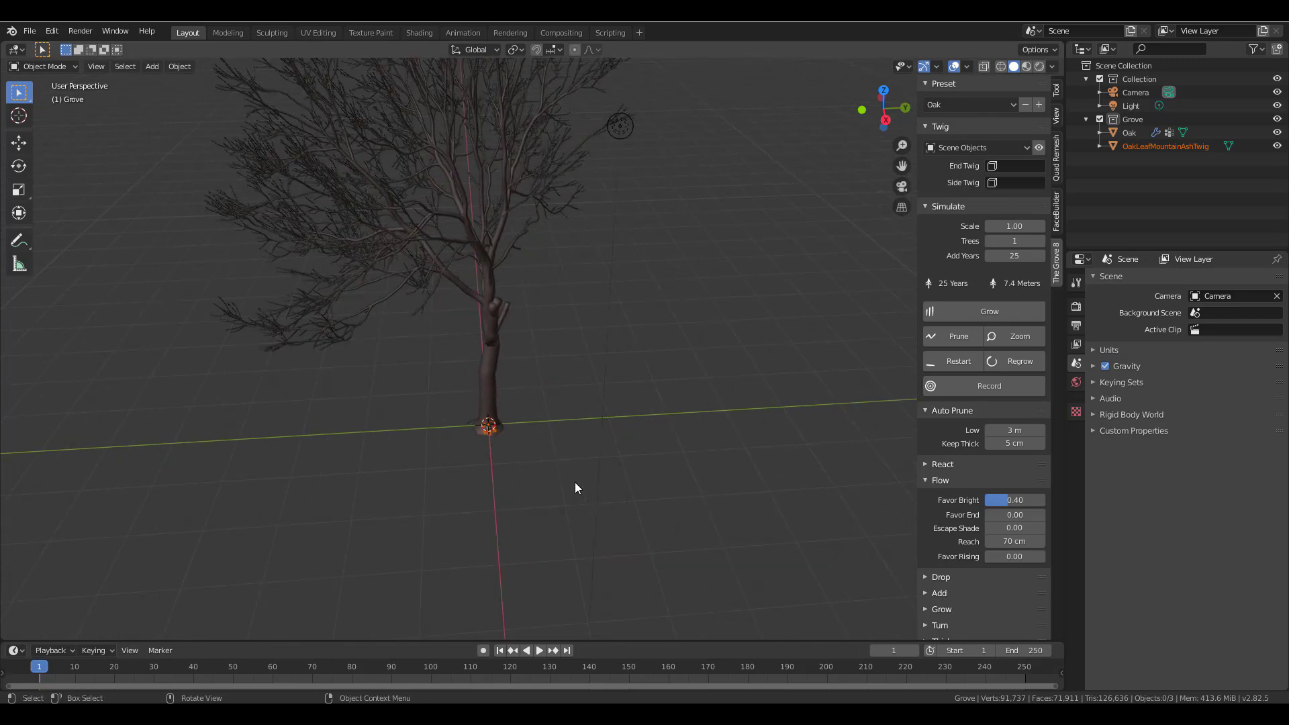
key("g")
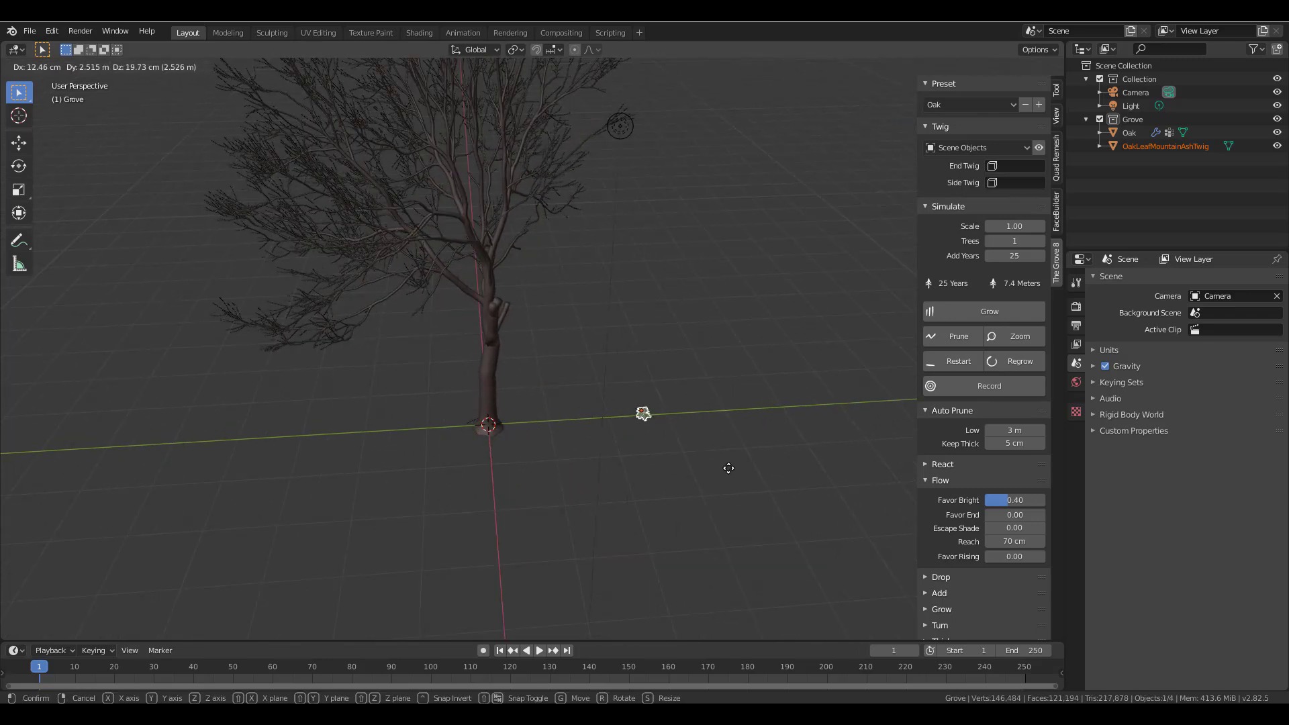
left_click(731, 468)
key("KP_Decimal")
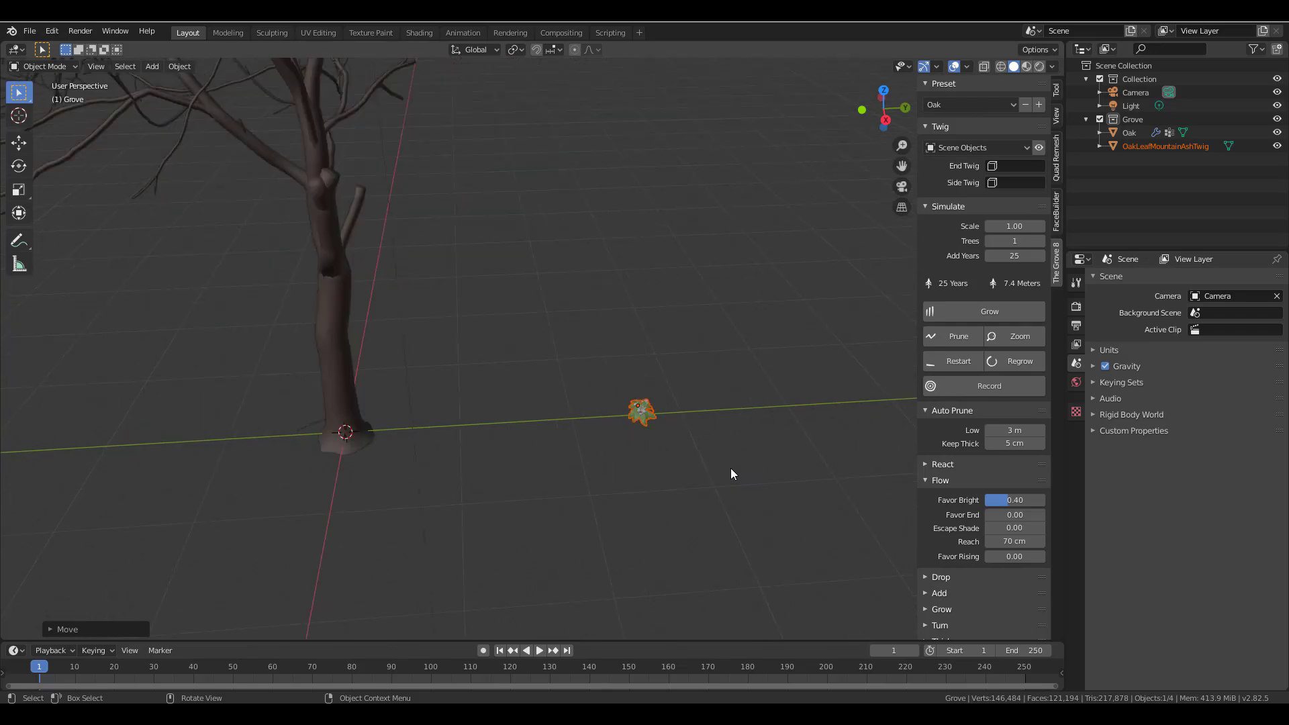
middle_click_drag(570, 404, 685, 447)
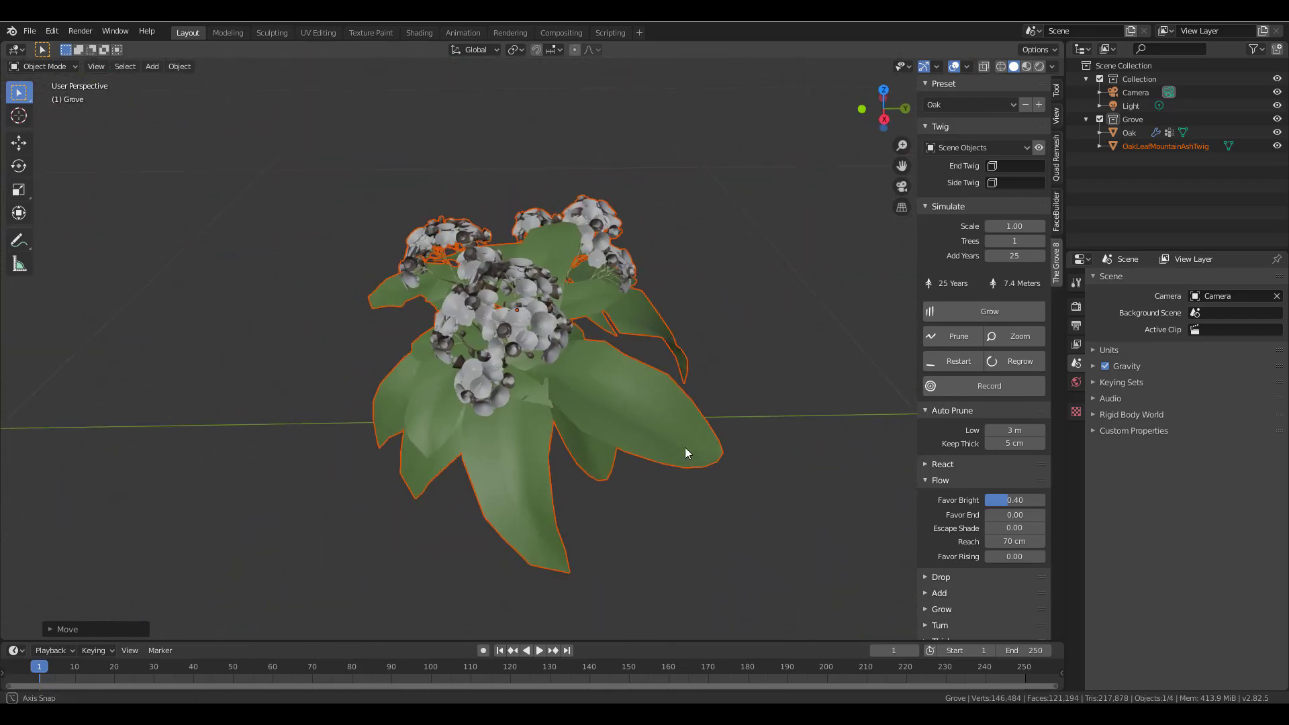
scroll(564, 360, "down", 10)
middle_click_drag(497, 356, 530, 374)
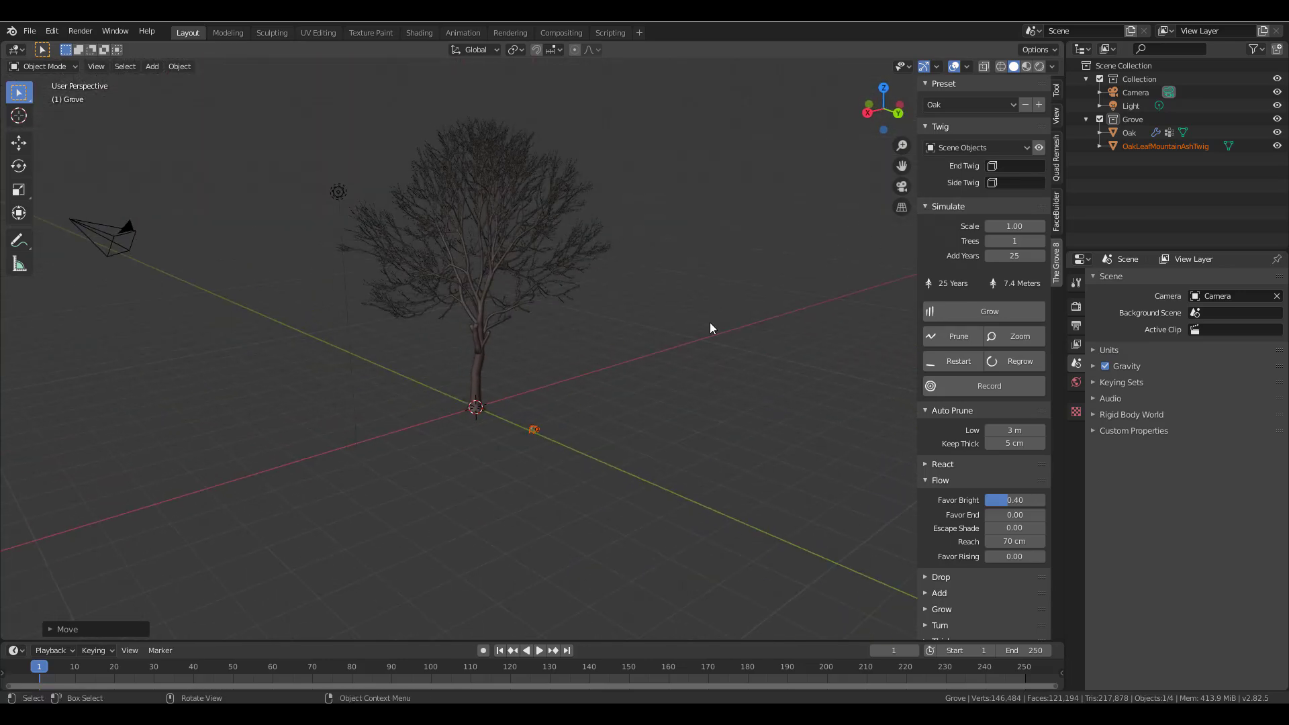
scroll(627, 336, "up", 4)
middle_click_drag(627, 336, 631, 366)
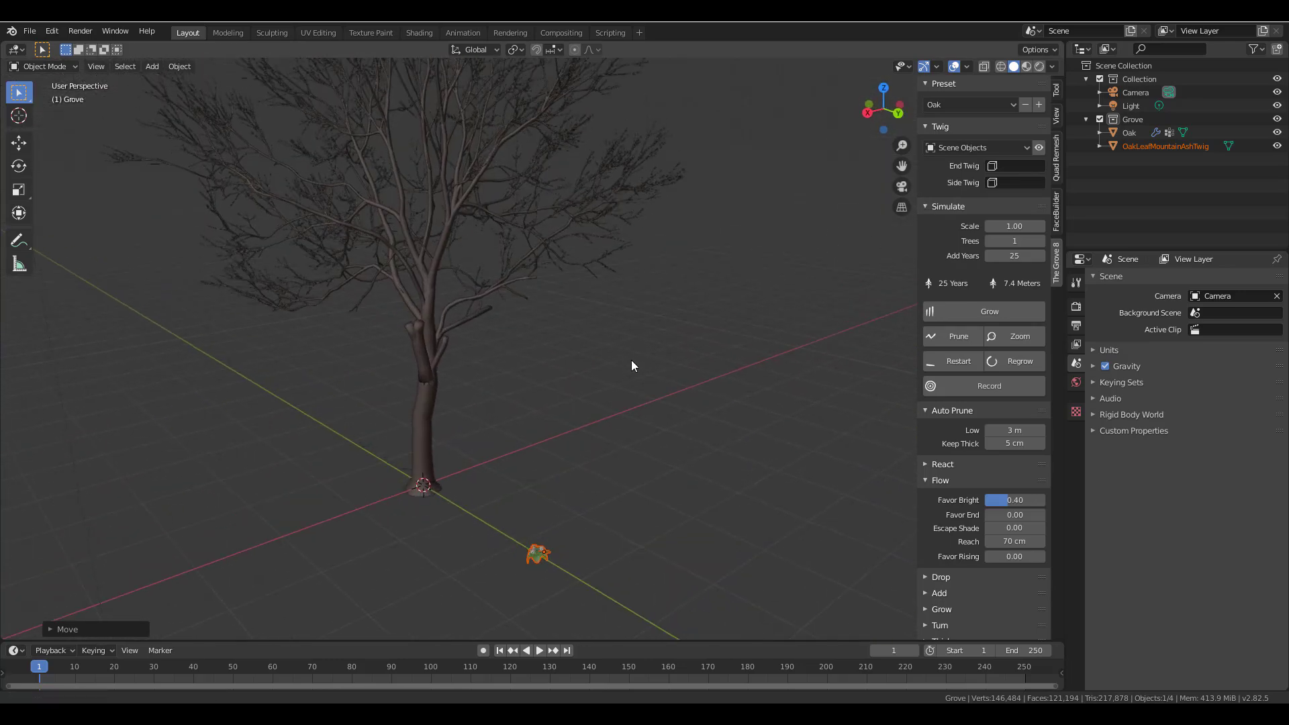
- Set OakLeafMountainAshTwig as both the end twig and the side twig
left_click(1004, 166)
left_click(995, 225)
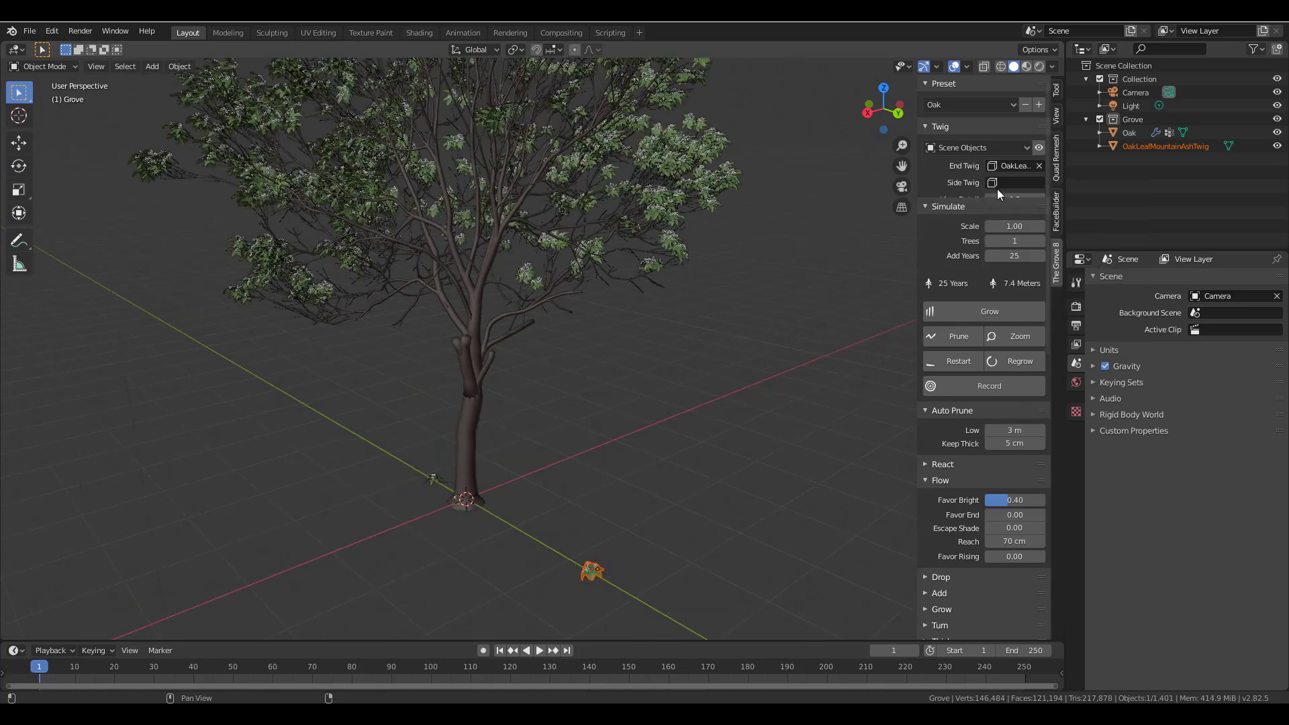
left_click(995, 184)
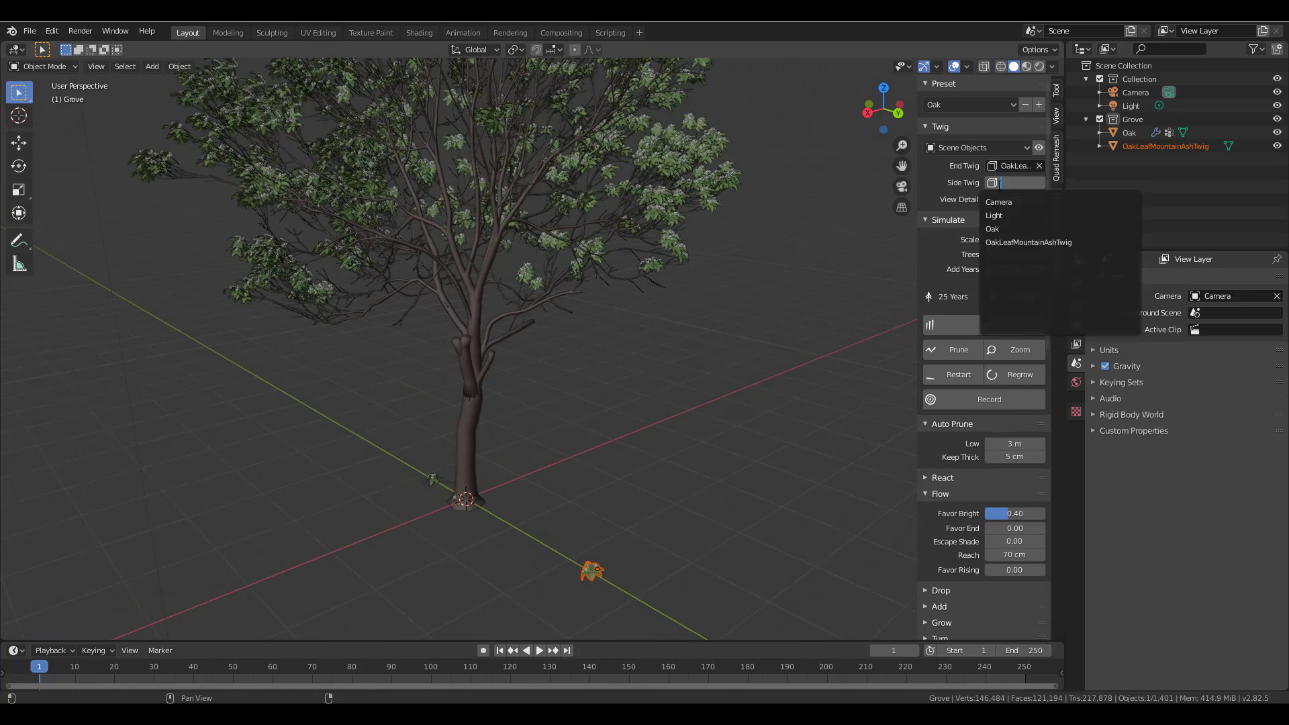
left_click(1025, 241)
middle_click_drag(582, 363, 518, 437)
scroll(671, 427, "down", 6)
scroll(529, 466, "up", 5)
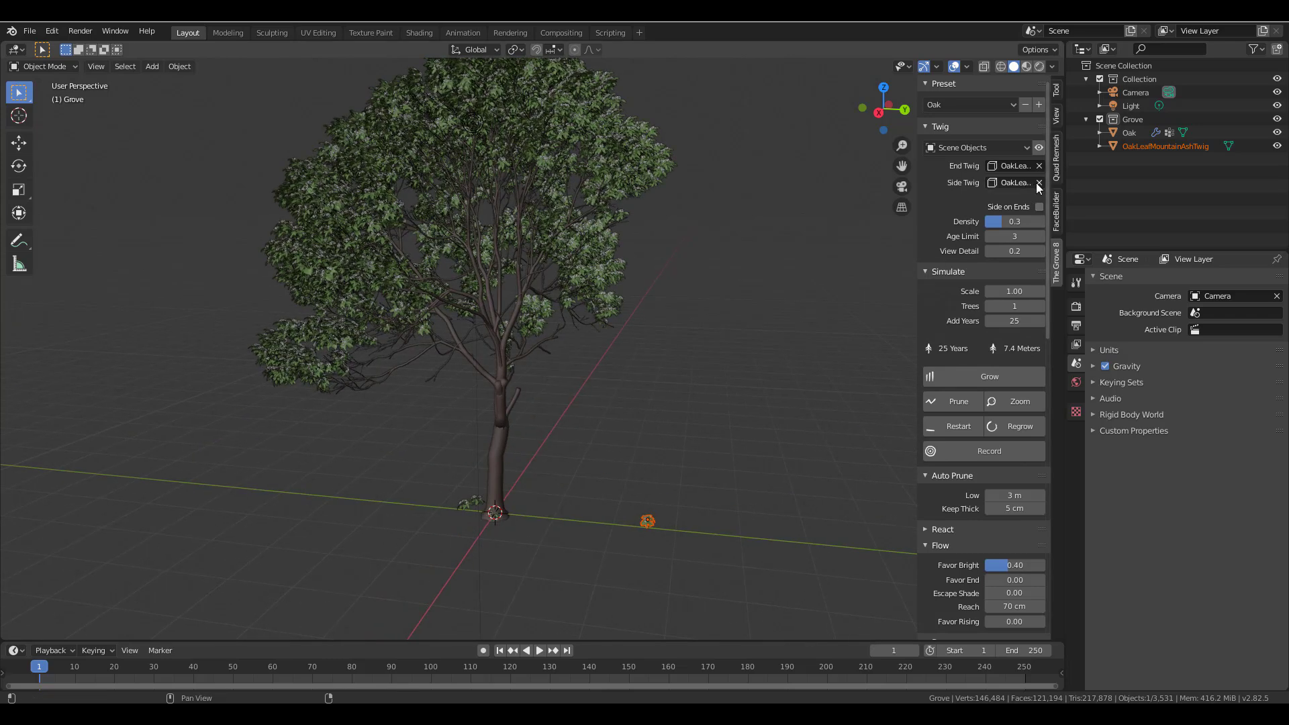
left_click(1038, 183)
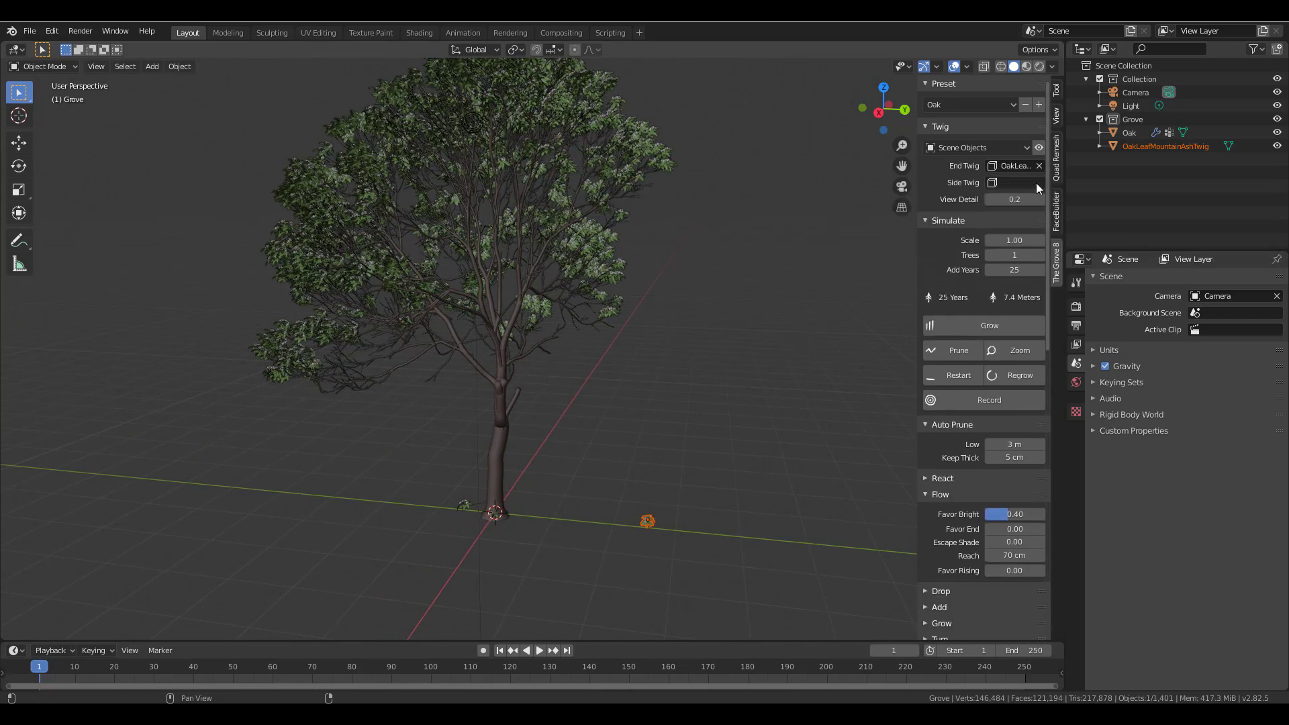
left_click(994, 183)
left_click(1007, 243)
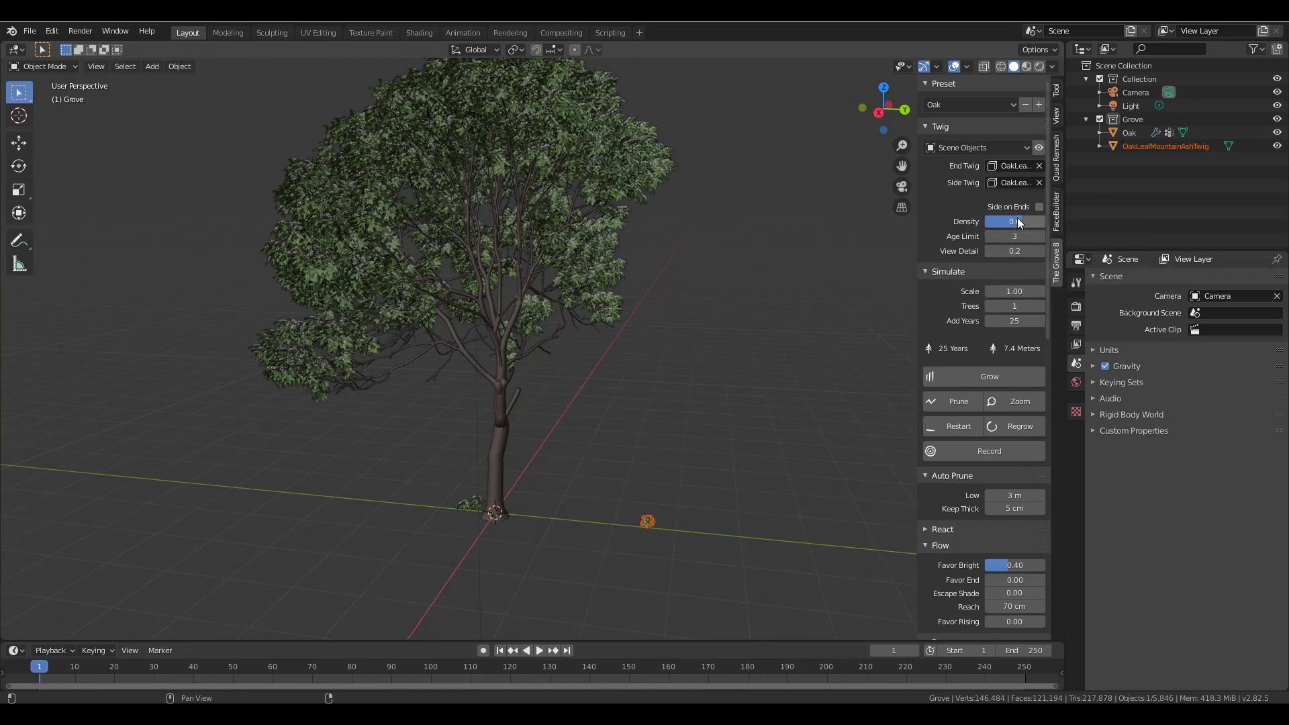
- Set twig density to 0.7, keep Age Limit at 3, and switch to Rendered shading
left_click_drag(1014, 222, 1038, 221)
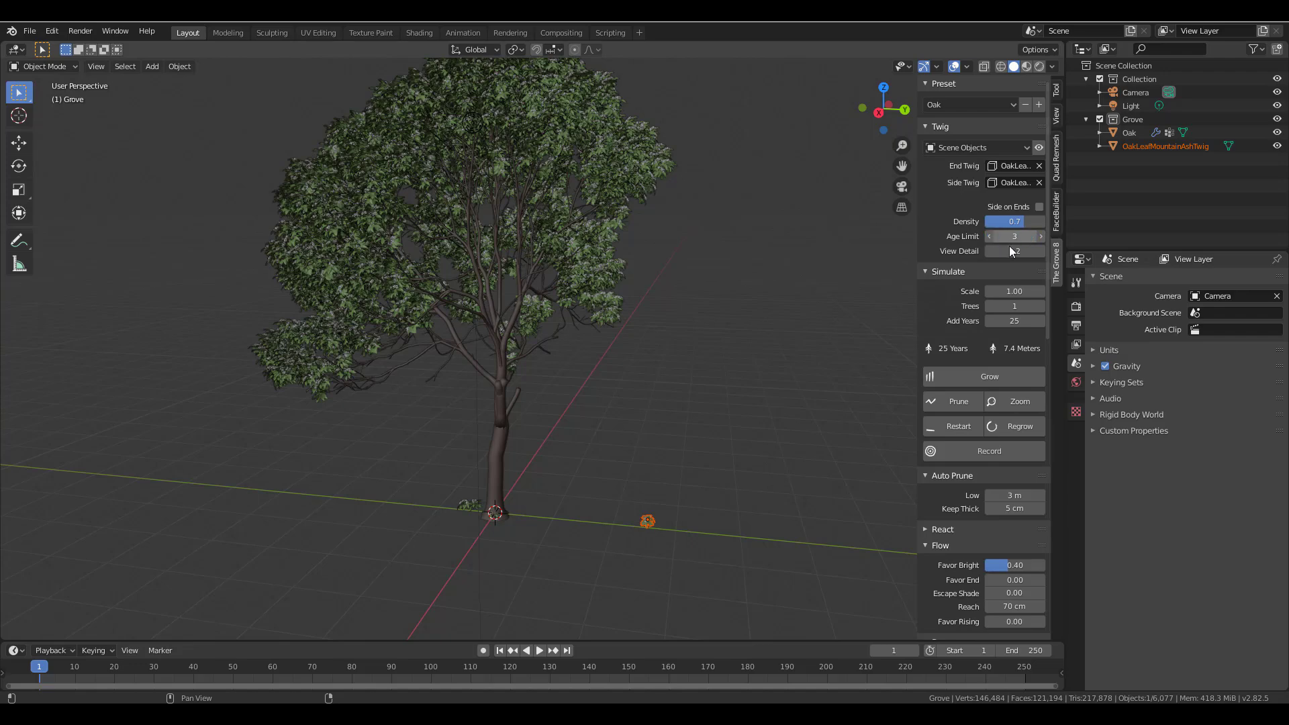
left_click(1040, 236)
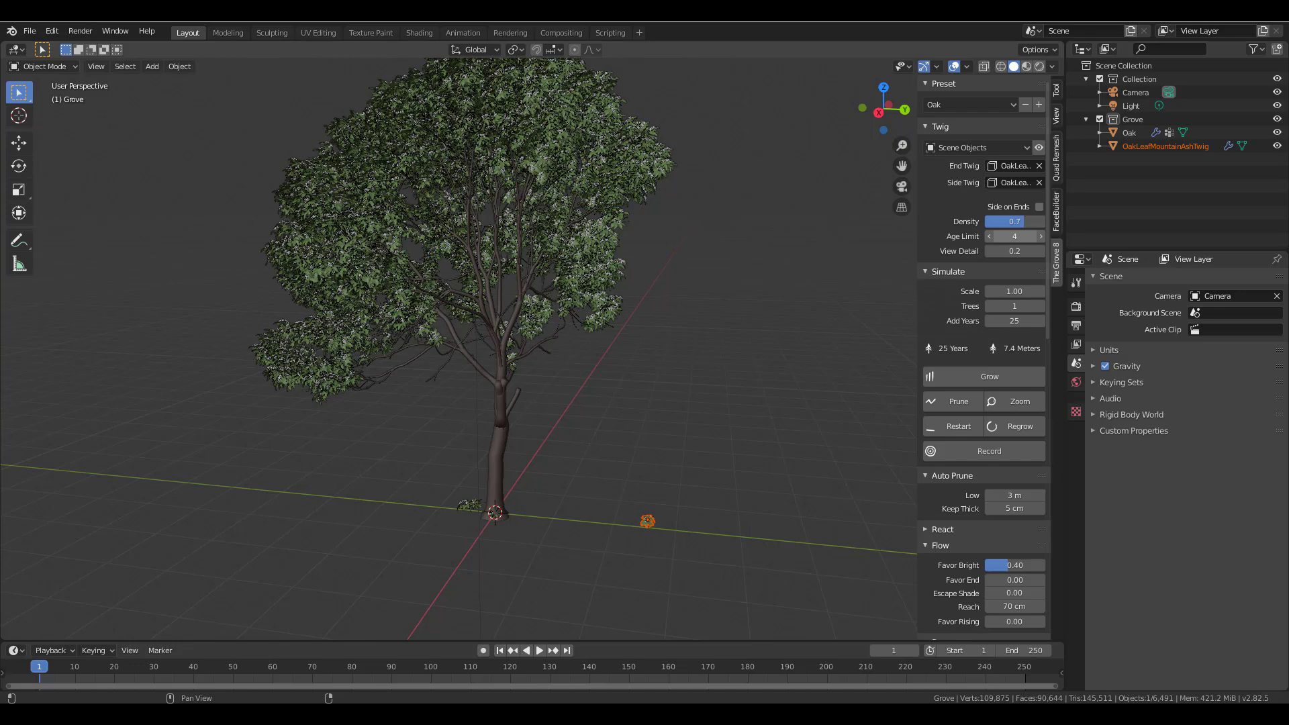
left_click(989, 237)
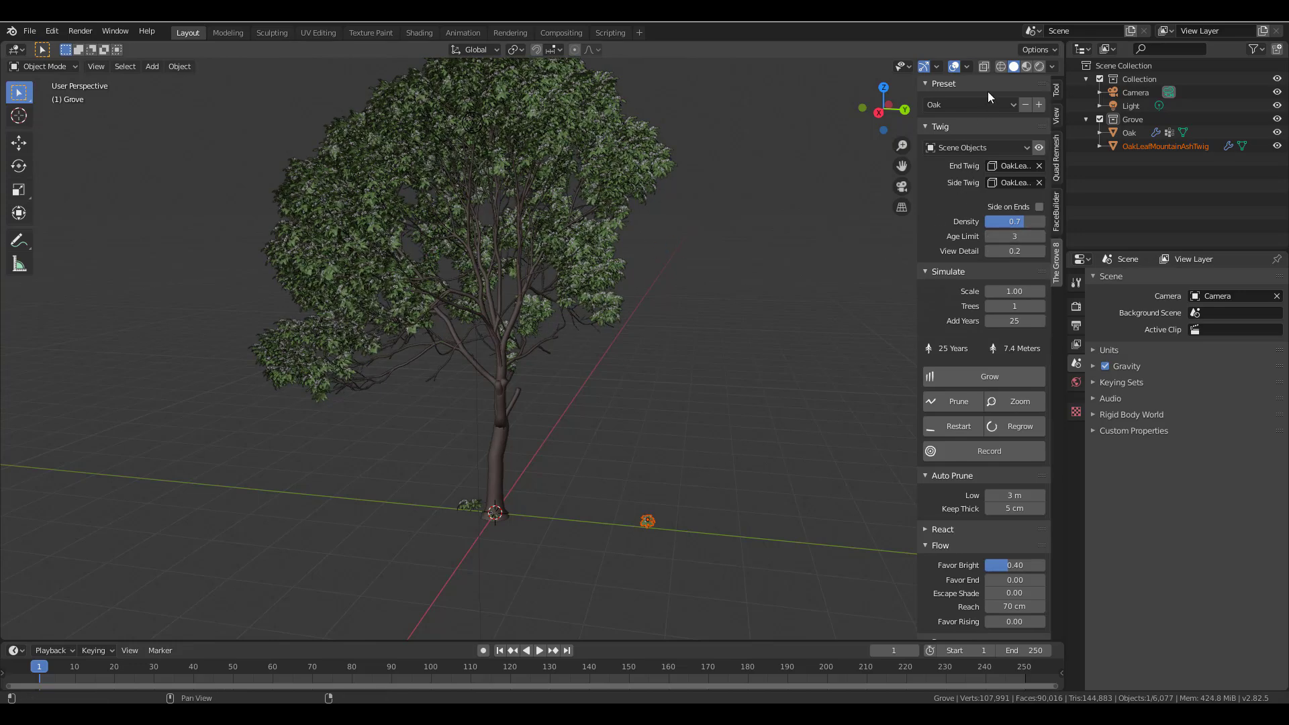
left_click(1040, 66)
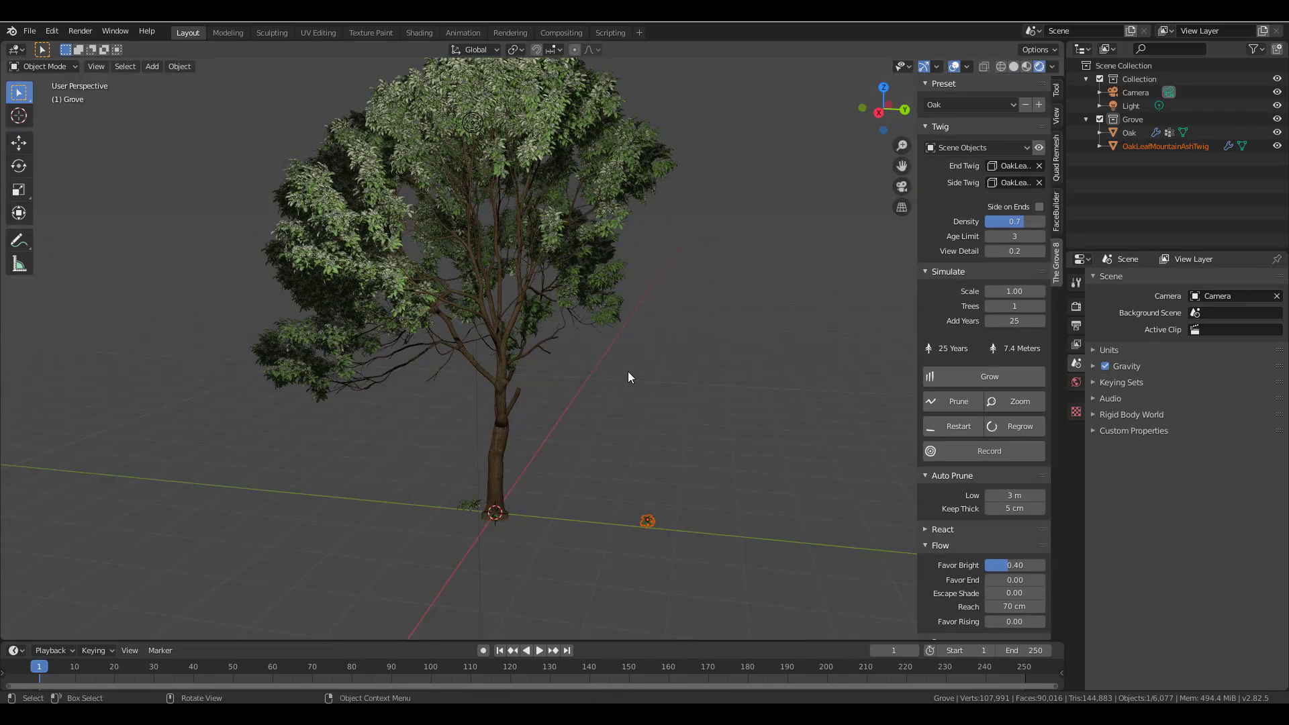
- Add a Grid mesh scaled up as ground under the oak, checked from Top view
key("alt+a")
key("shift+a")
mouse_move(629, 373)
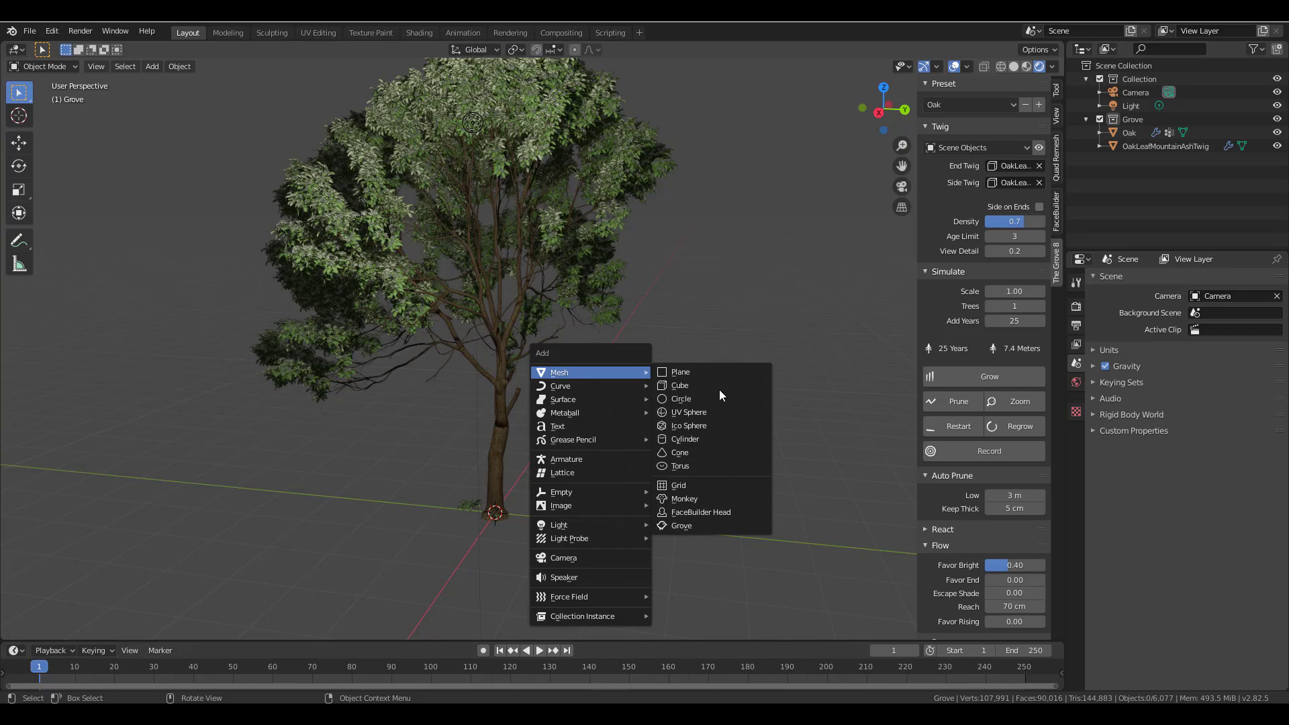
left_click(678, 485)
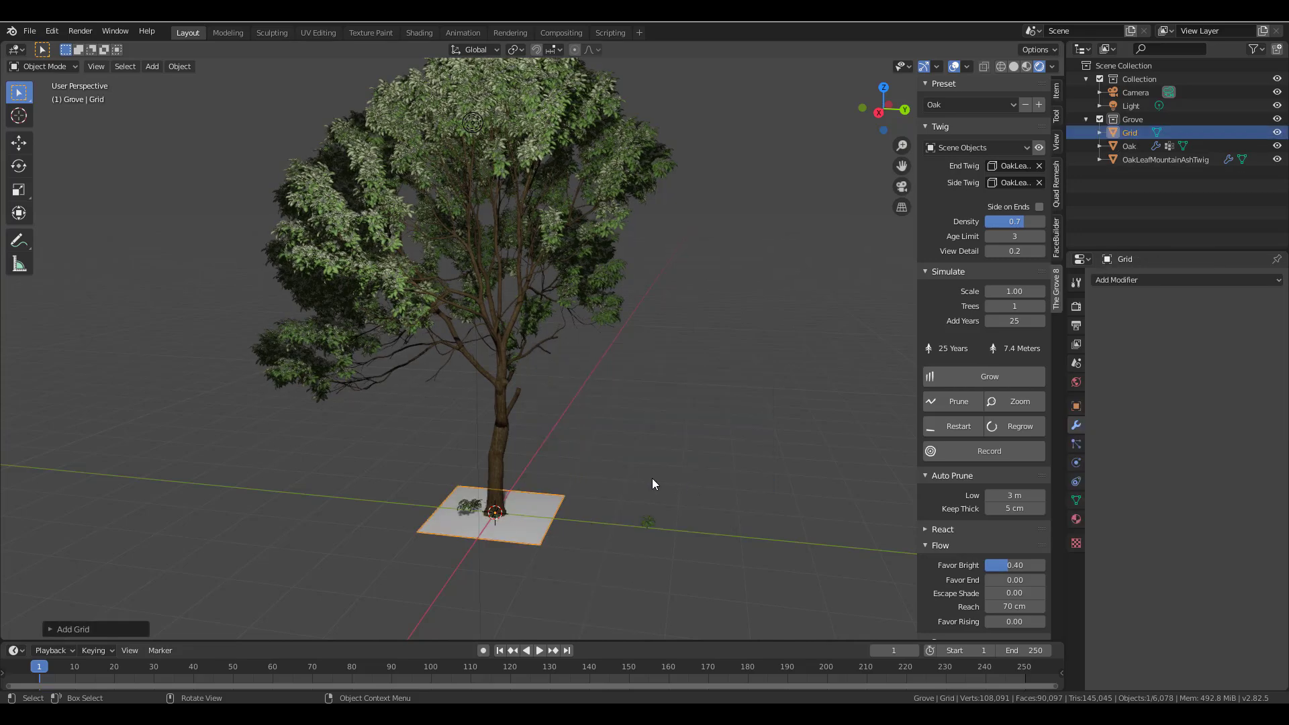
key("s")
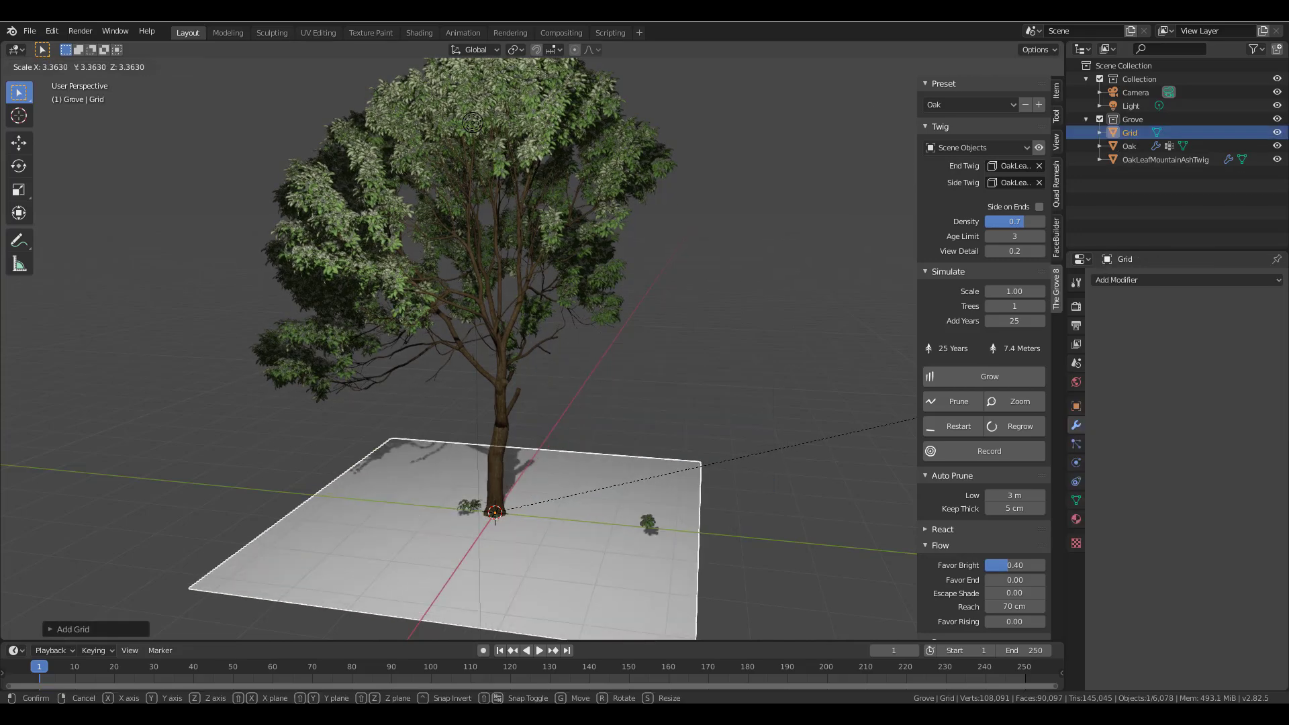
left_click(476, 269)
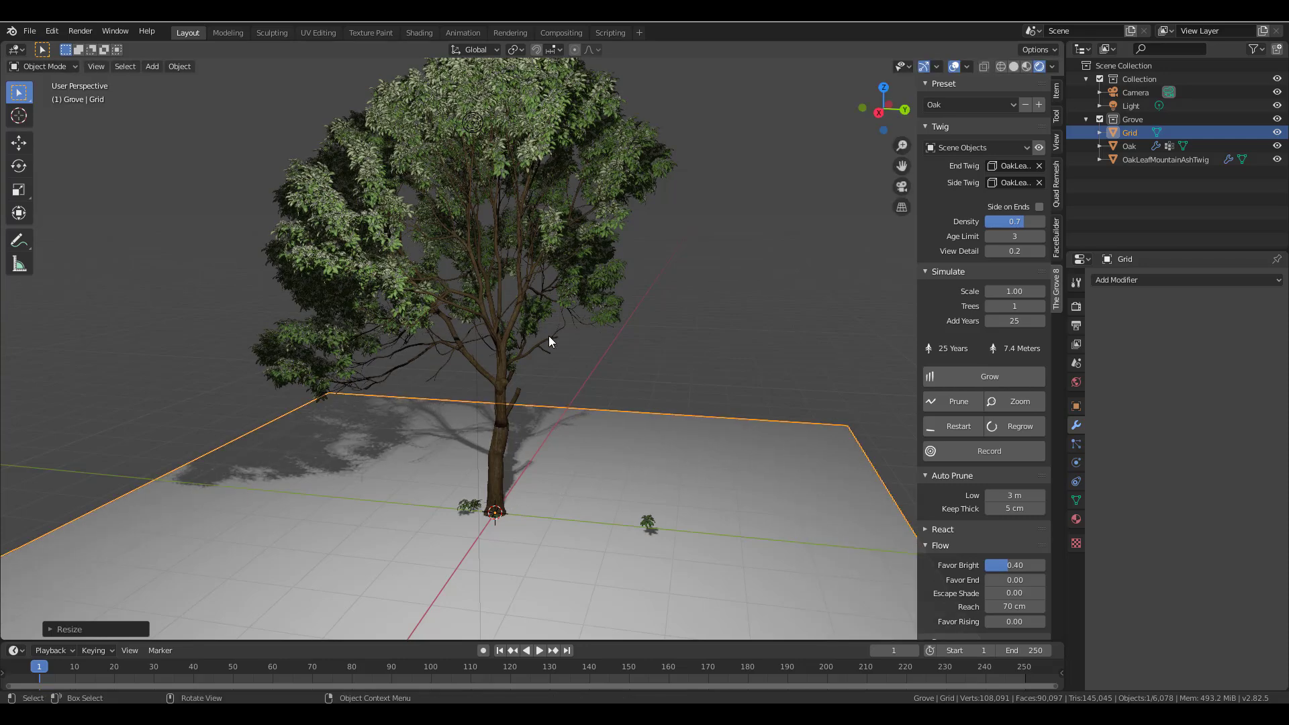
key("KP_7")
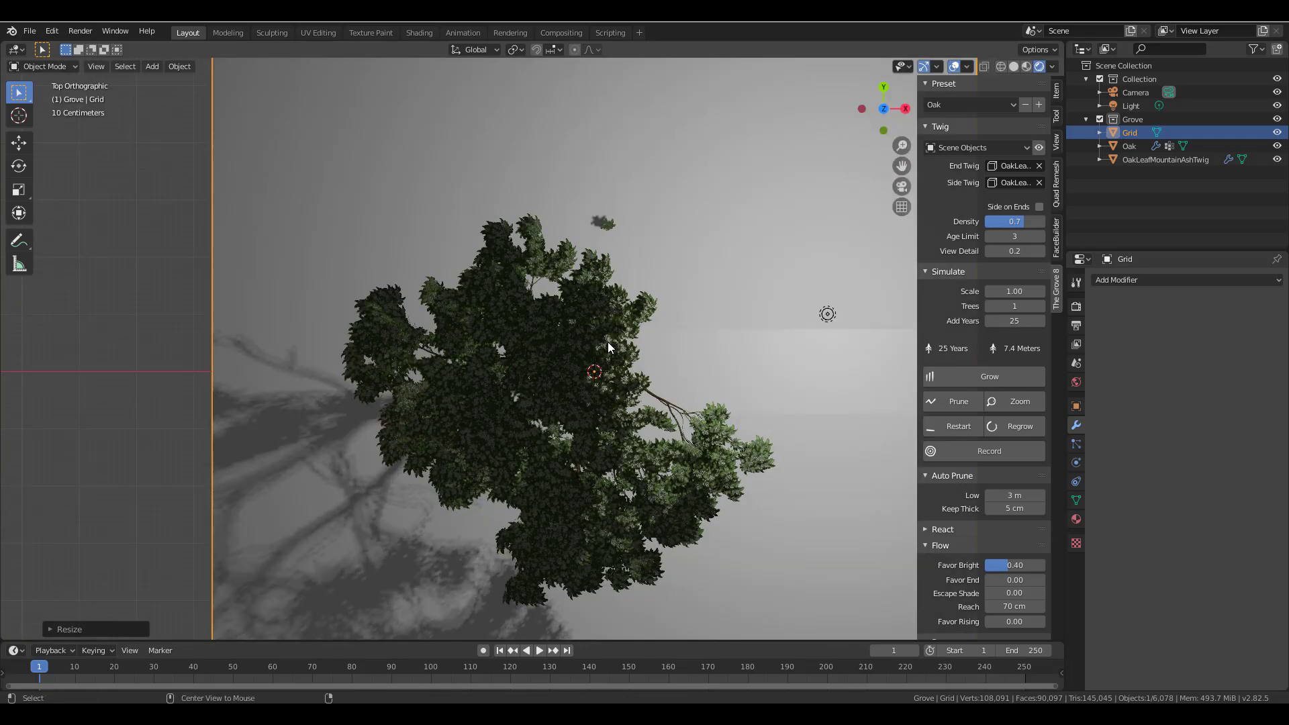
middle_click_drag(562, 362, 554, 312)
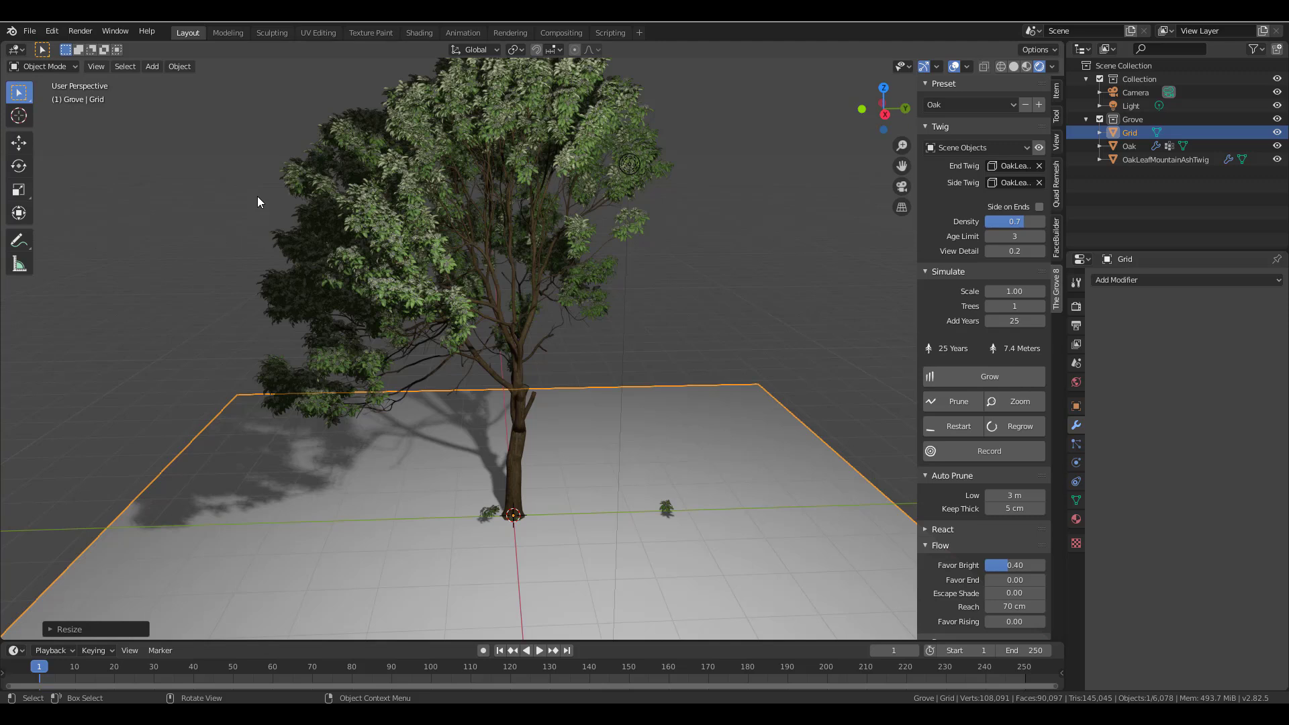
- Start a new General file without saving the oak scene and delete Suzanne
left_click(30, 31)
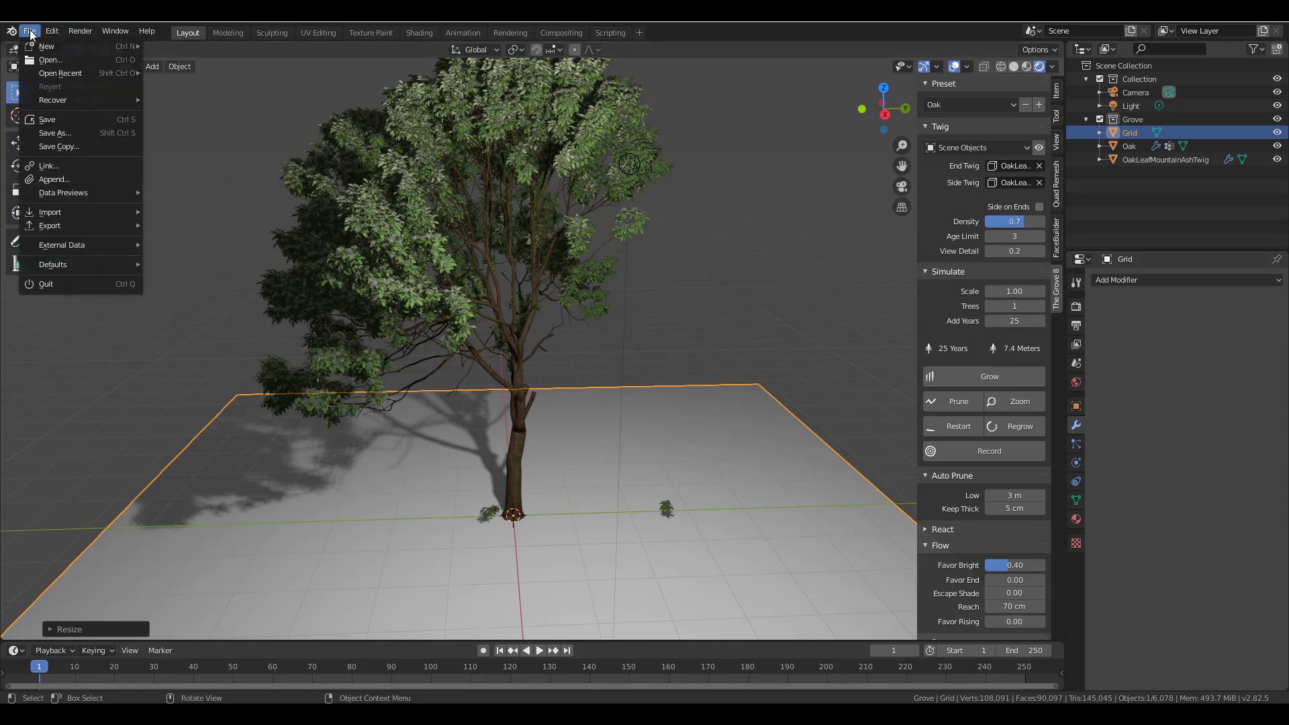
mouse_move(47, 46)
left_click(173, 48)
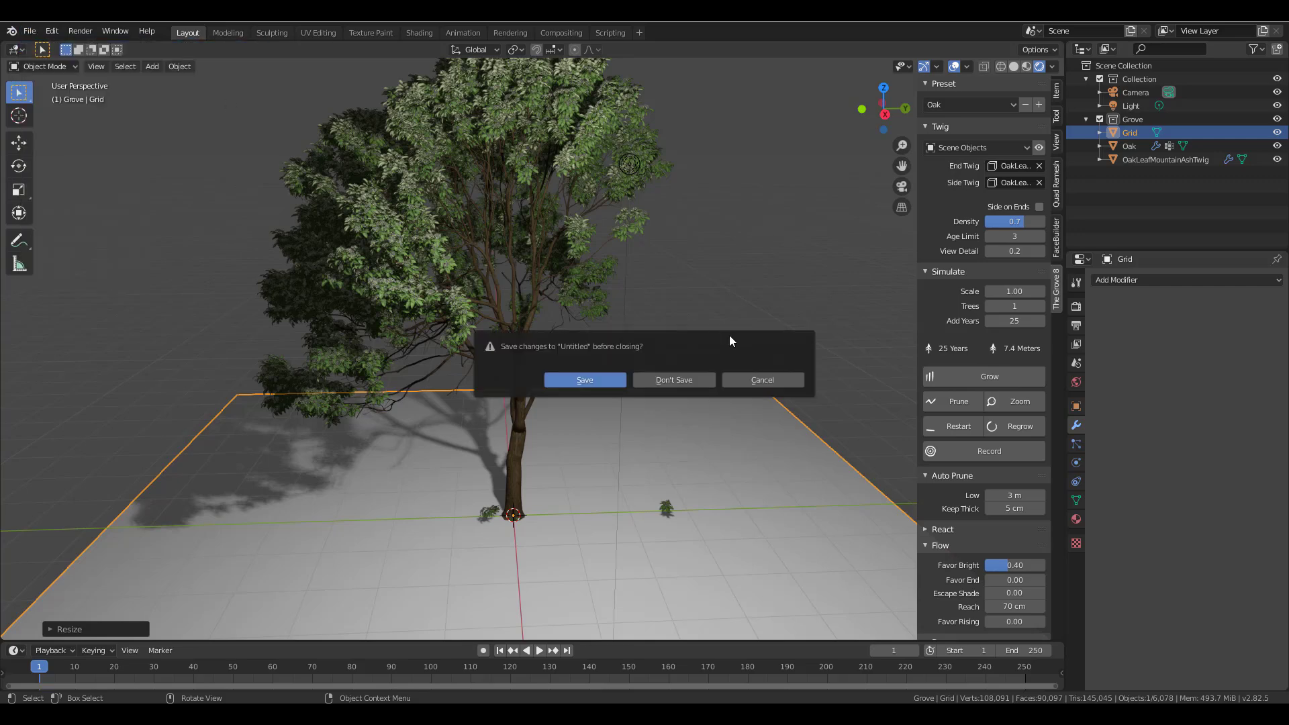
left_click(698, 378)
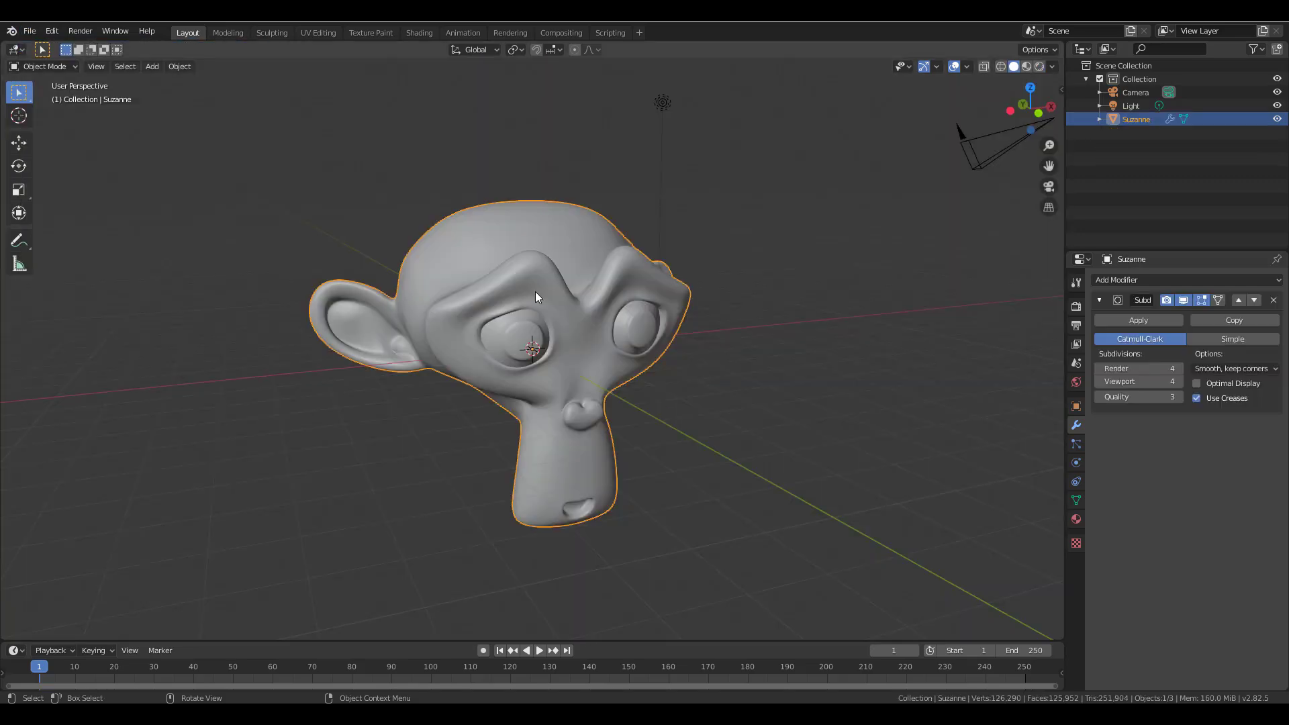
key("Delete")
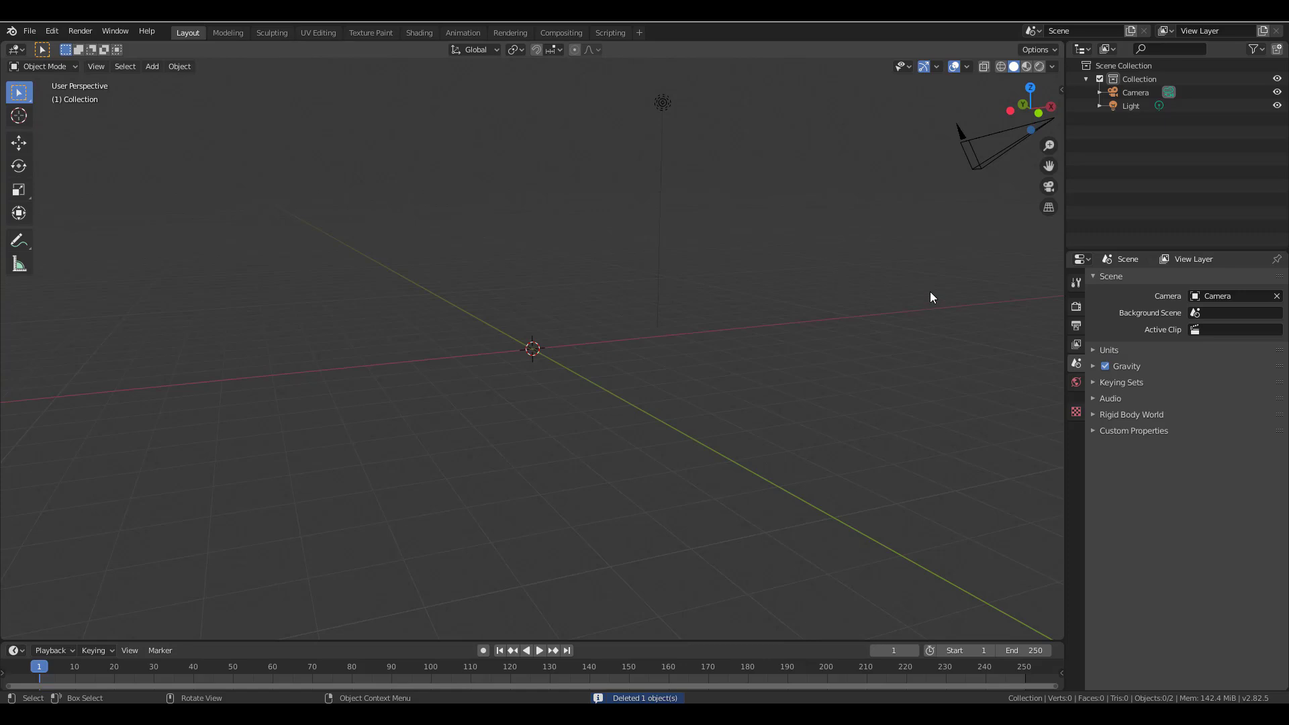
- Add a Grove tree and set Add Years to 20 in The Grove 8 sidebar
key("shift+a")
mouse_move(930, 297)
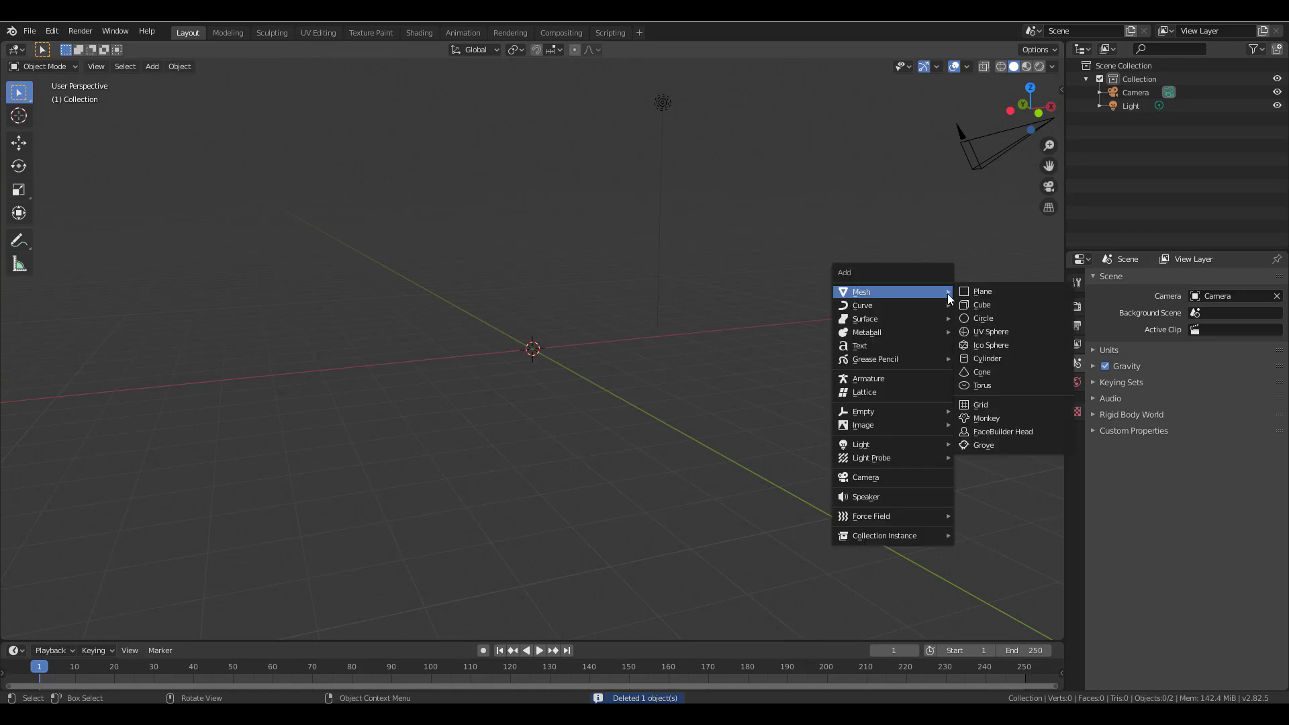
left_click(985, 450)
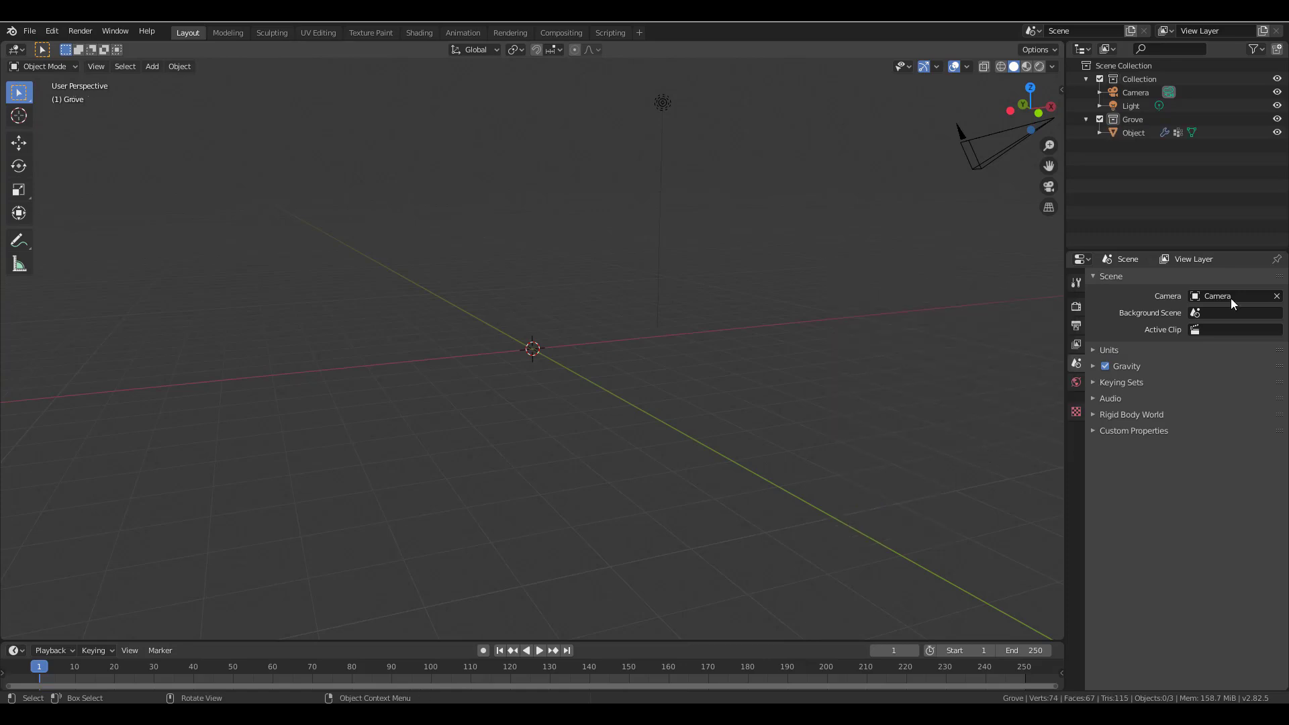
left_click(1122, 133)
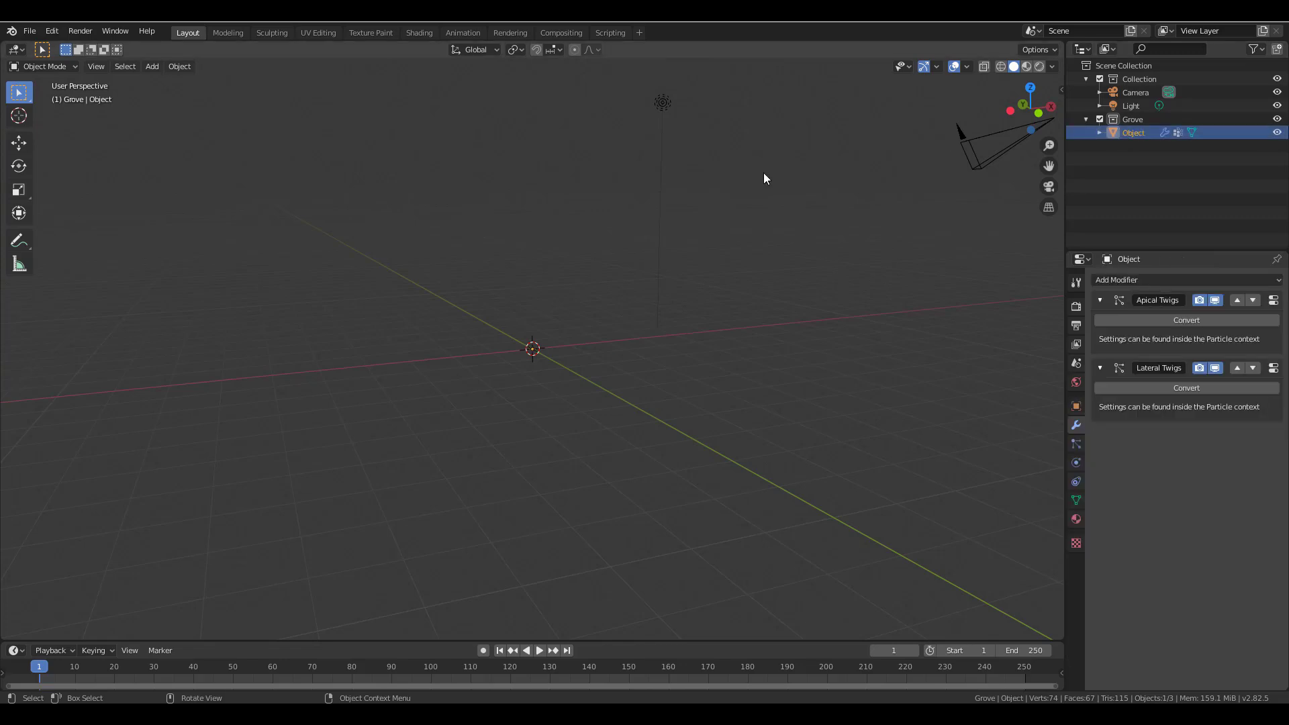
key("KP_Decimal")
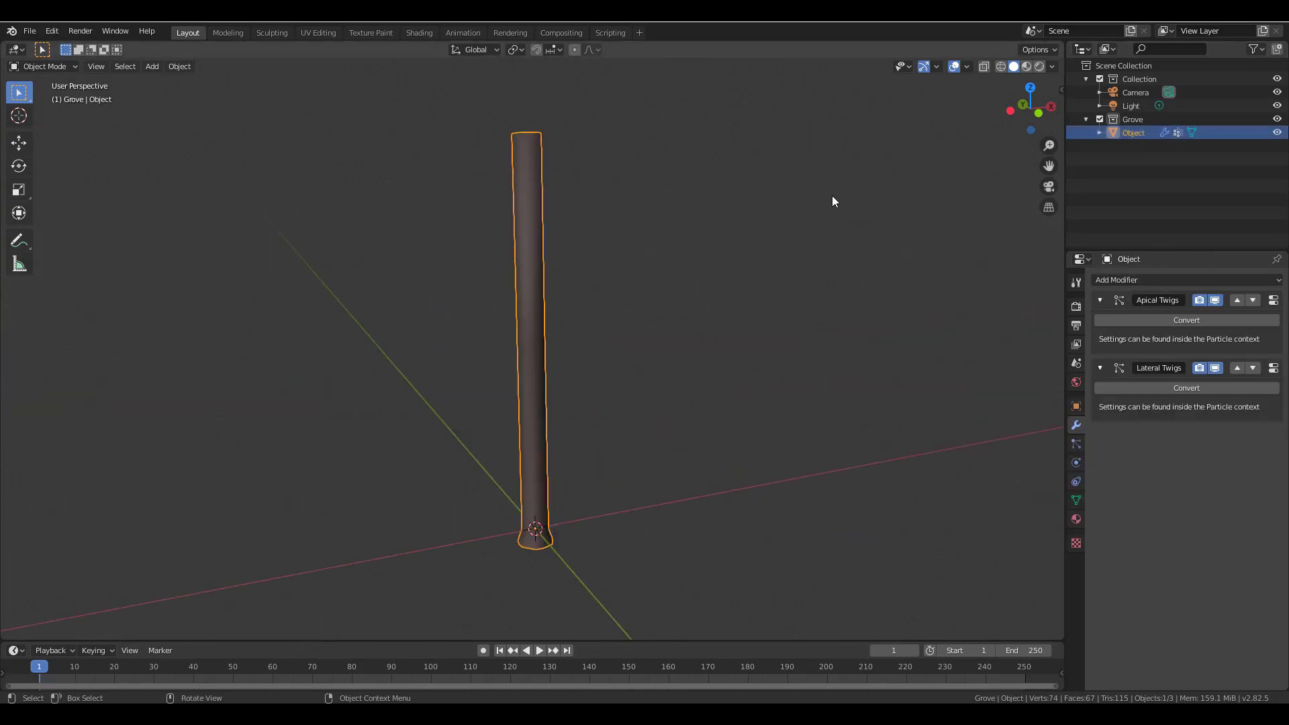
key("n")
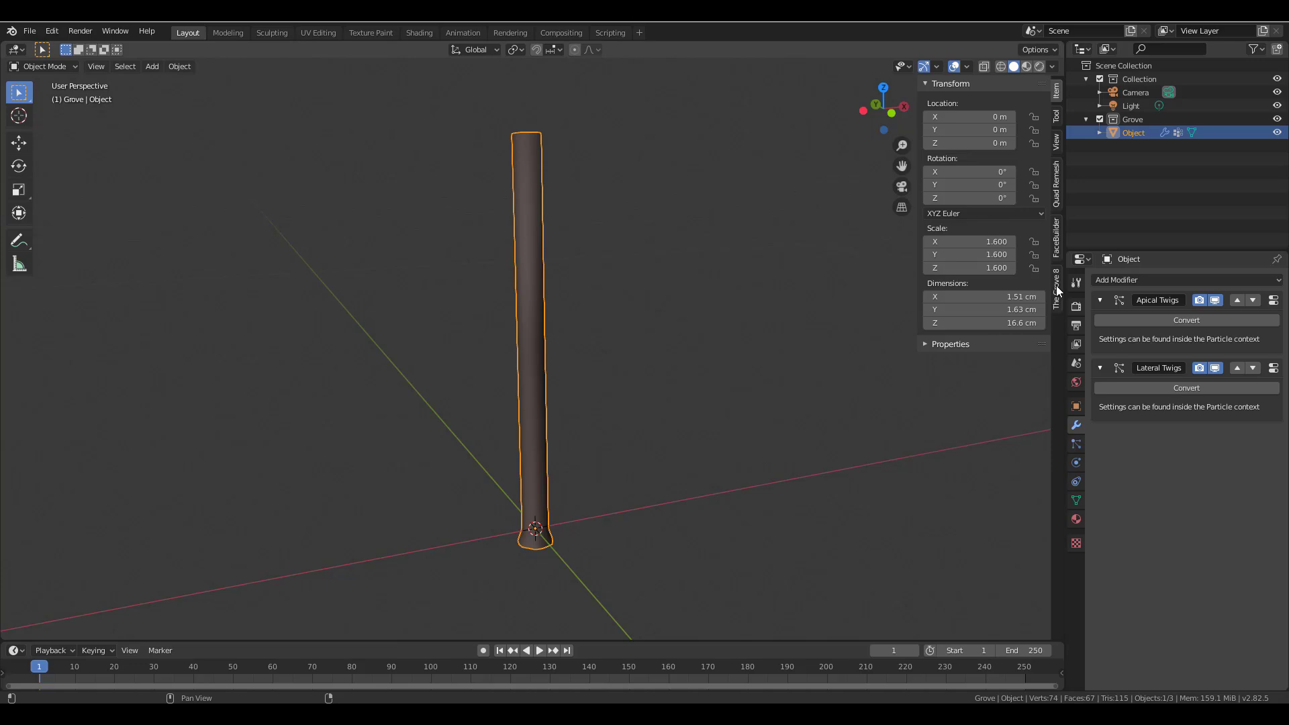
left_click(1057, 284)
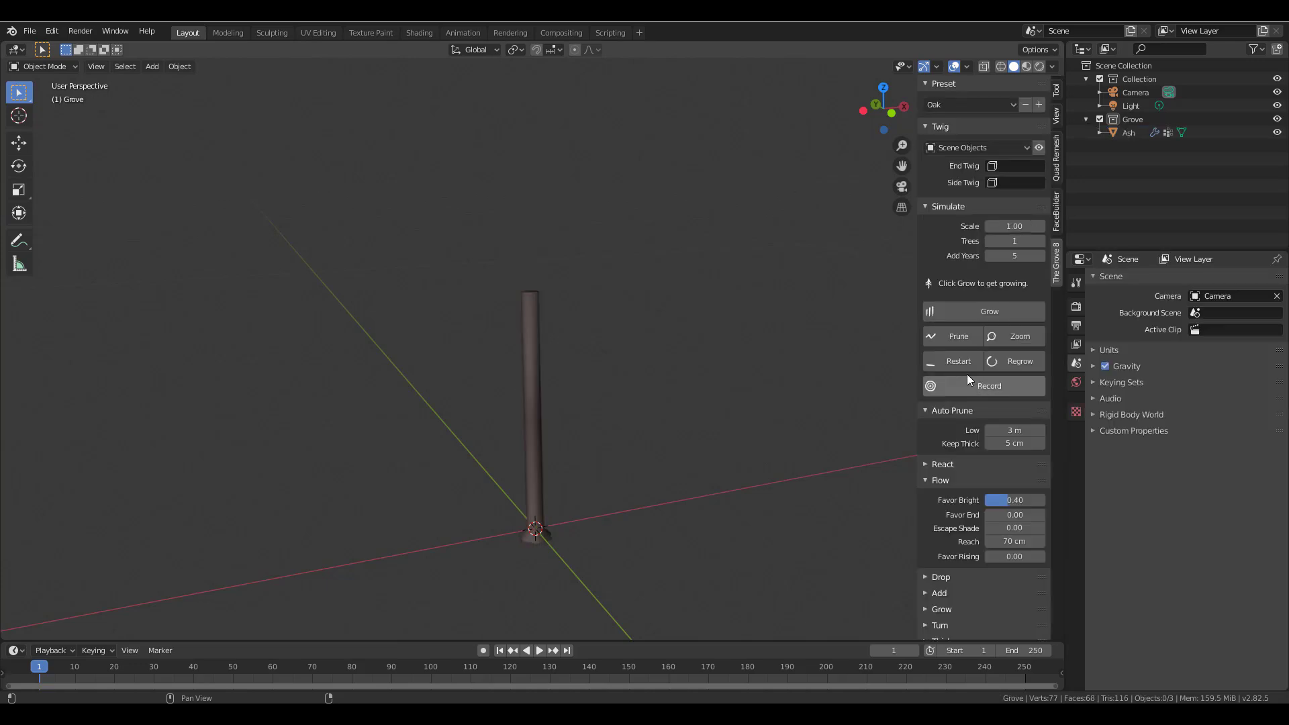
left_click(1018, 256)
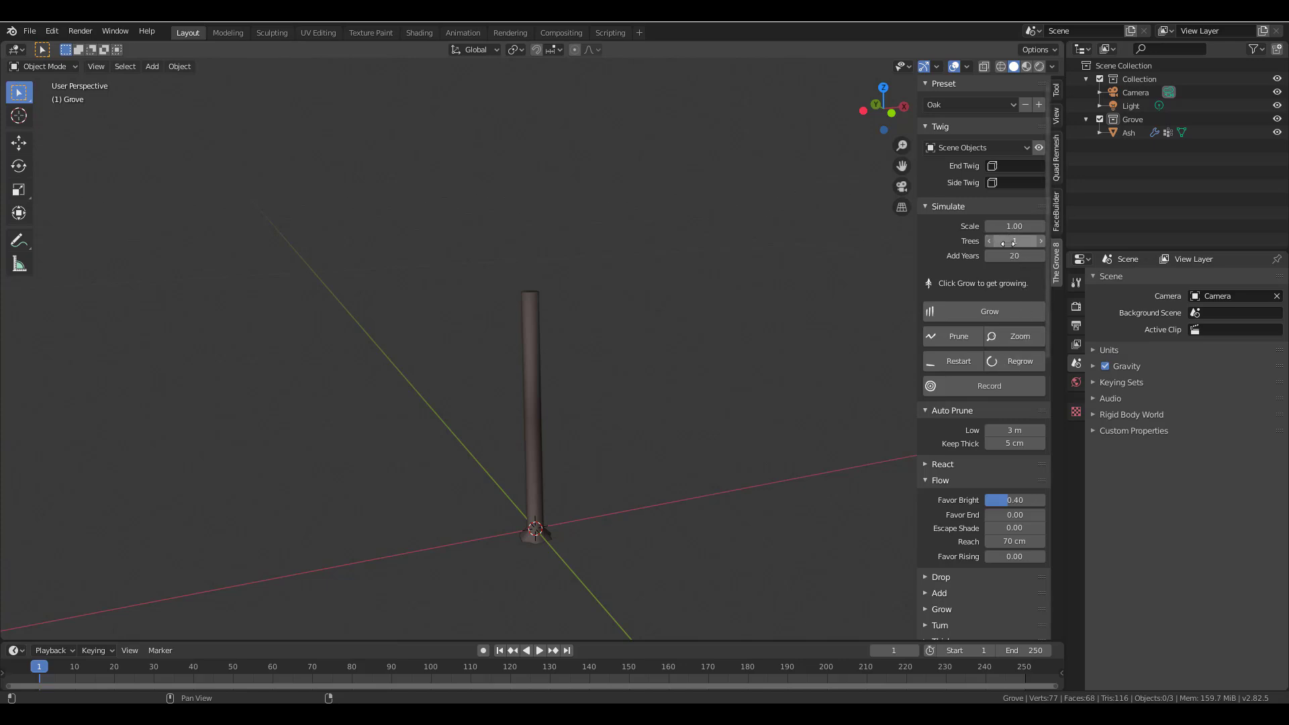
- Enable Record with Interval 25 and grow the oak 20 years to 5.8 m
left_click(988, 387)
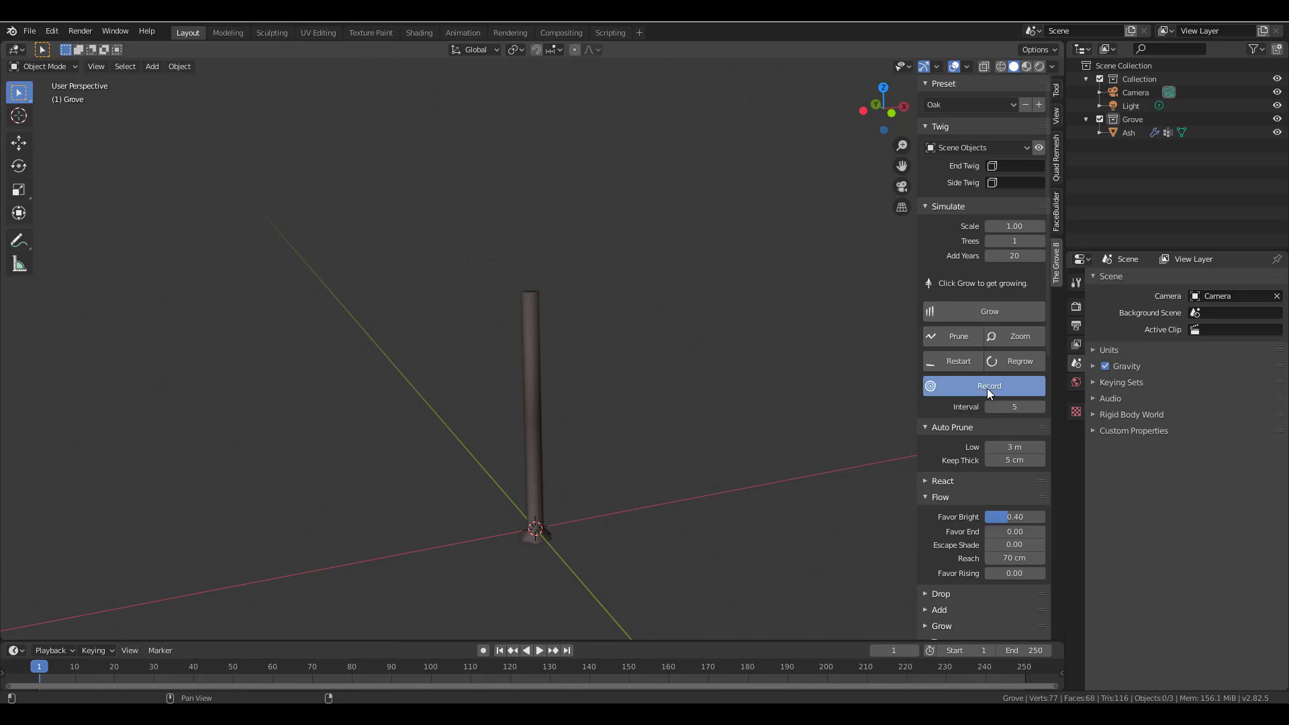
left_click(1004, 407)
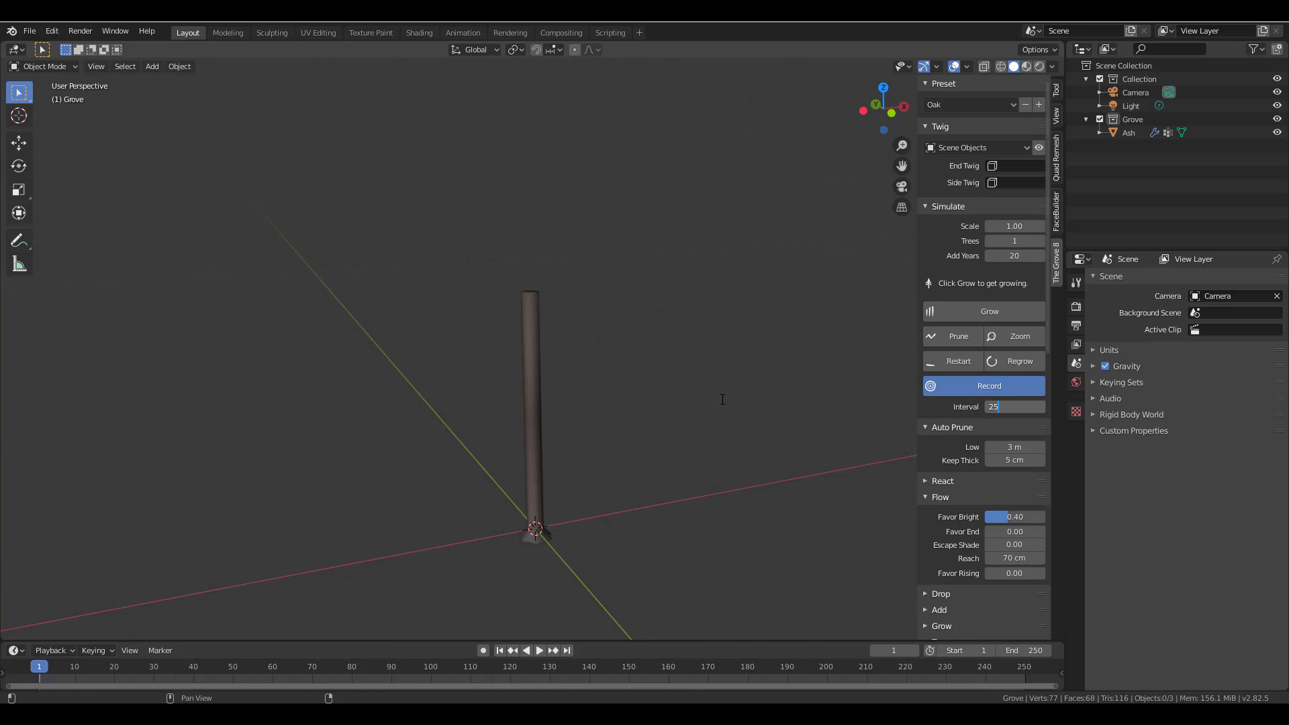
key("Return")
left_click(990, 313)
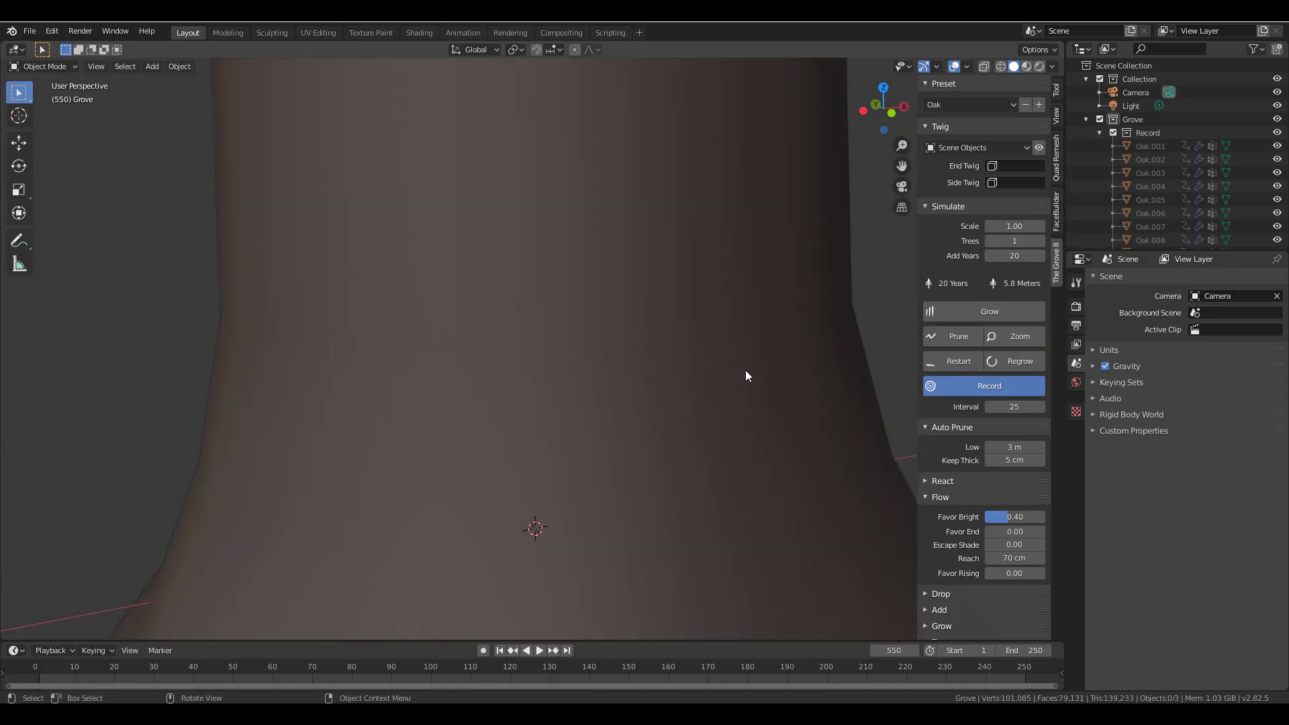
scroll(745, 369, "down", 10)
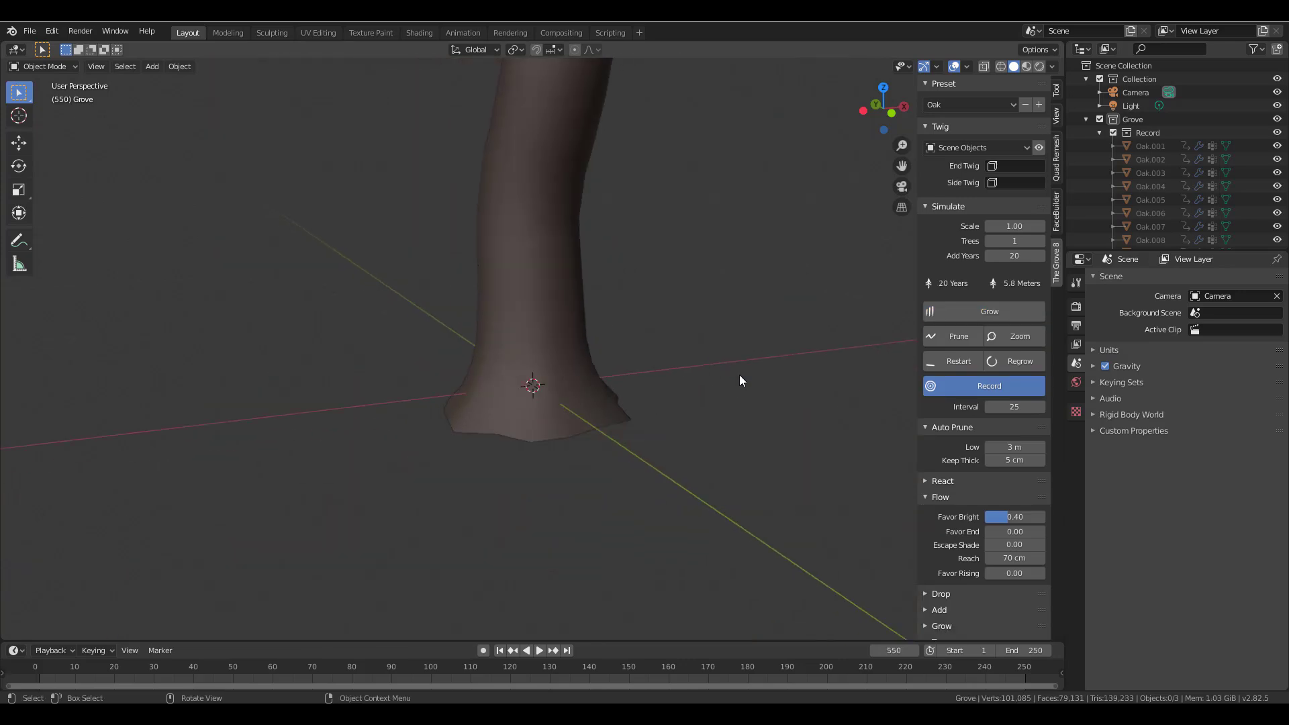
middle_click_drag(659, 337, 622, 520)
- Rewind to frame 1 and play back the recorded growth animation
left_click(503, 649)
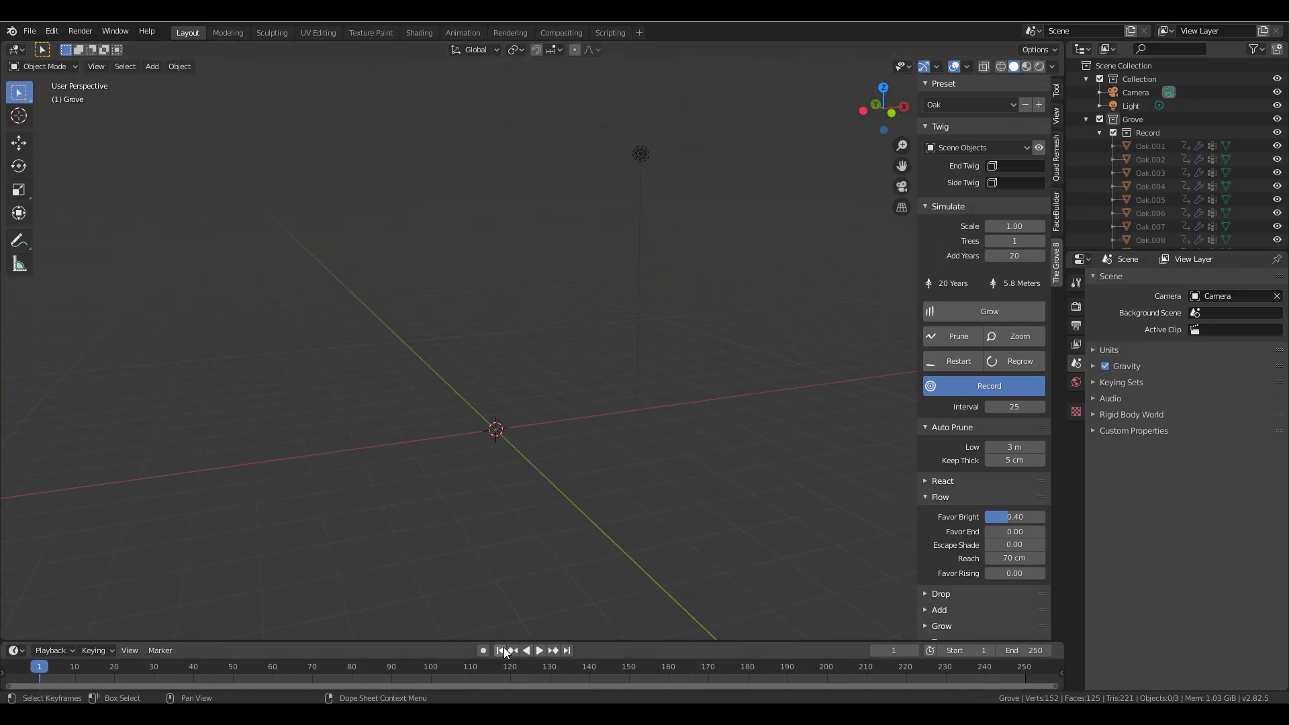
middle_click_drag(539, 502, 570, 454)
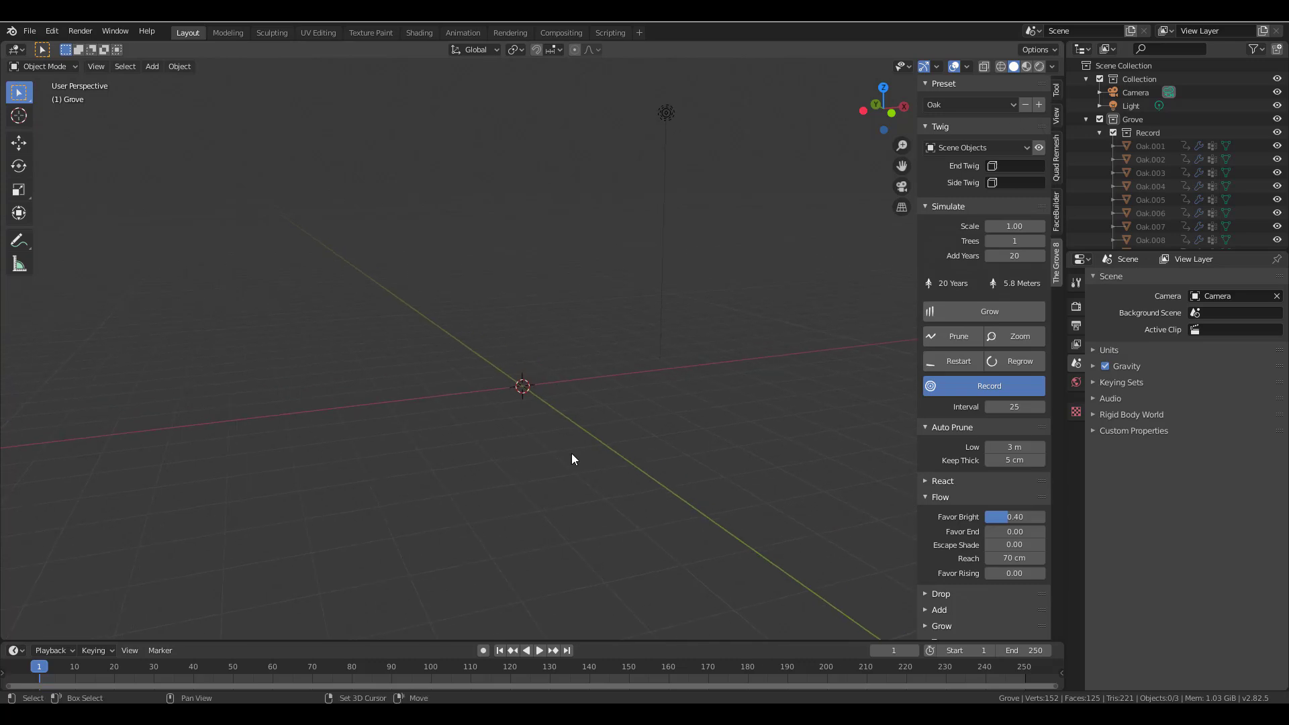
left_click(539, 649)
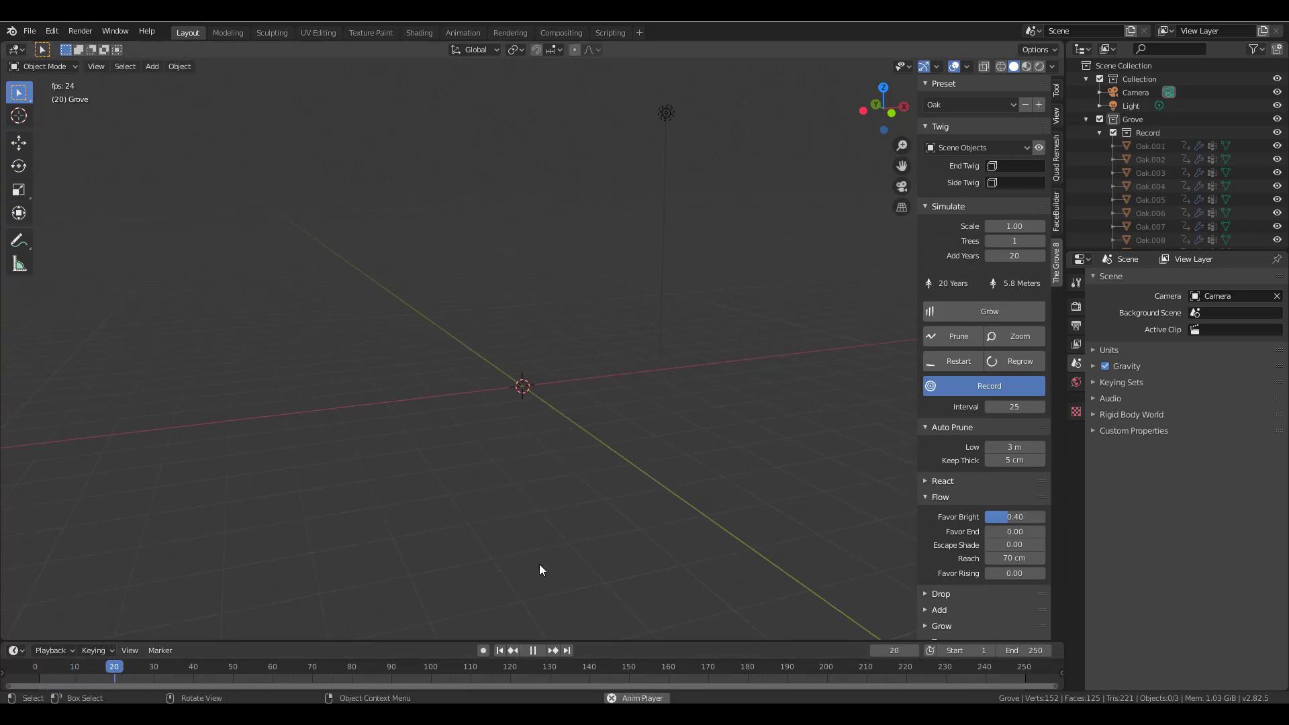
middle_click_drag(522, 412, 521, 445)
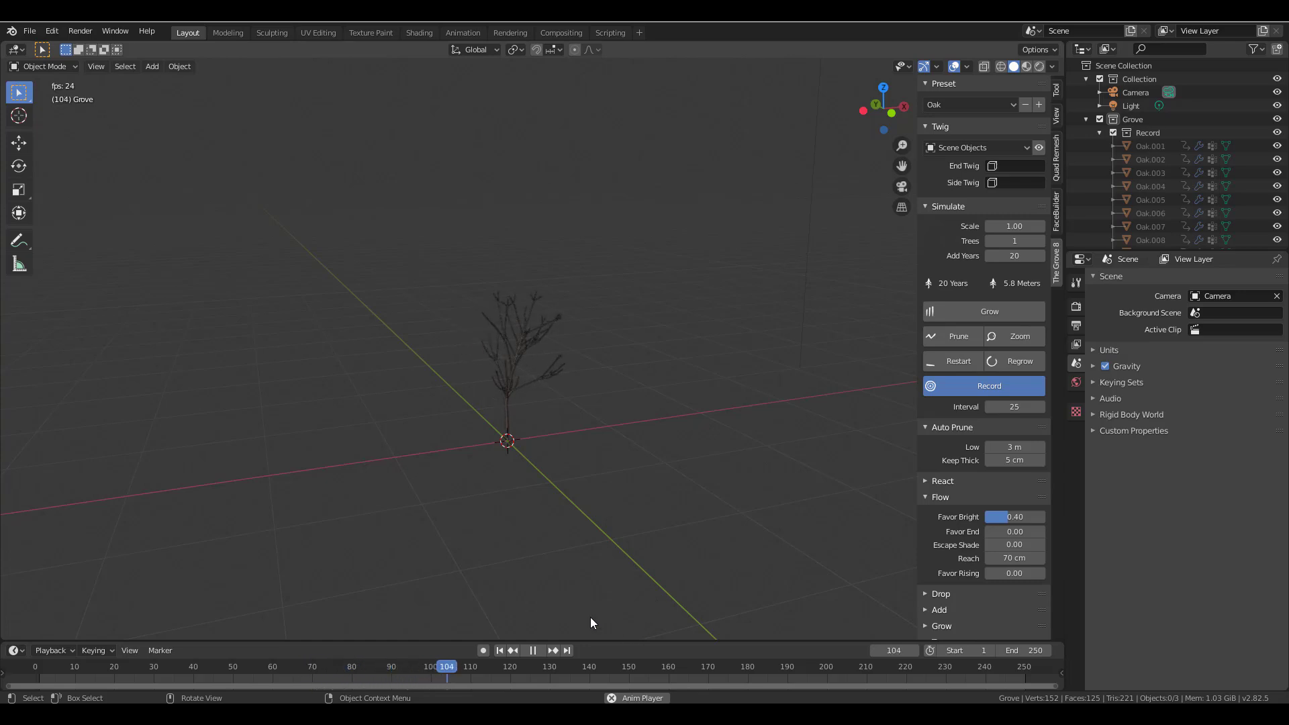
- Set the timeline end frame to 1000, widen the timeline, and stop playback
left_click(1034, 650)
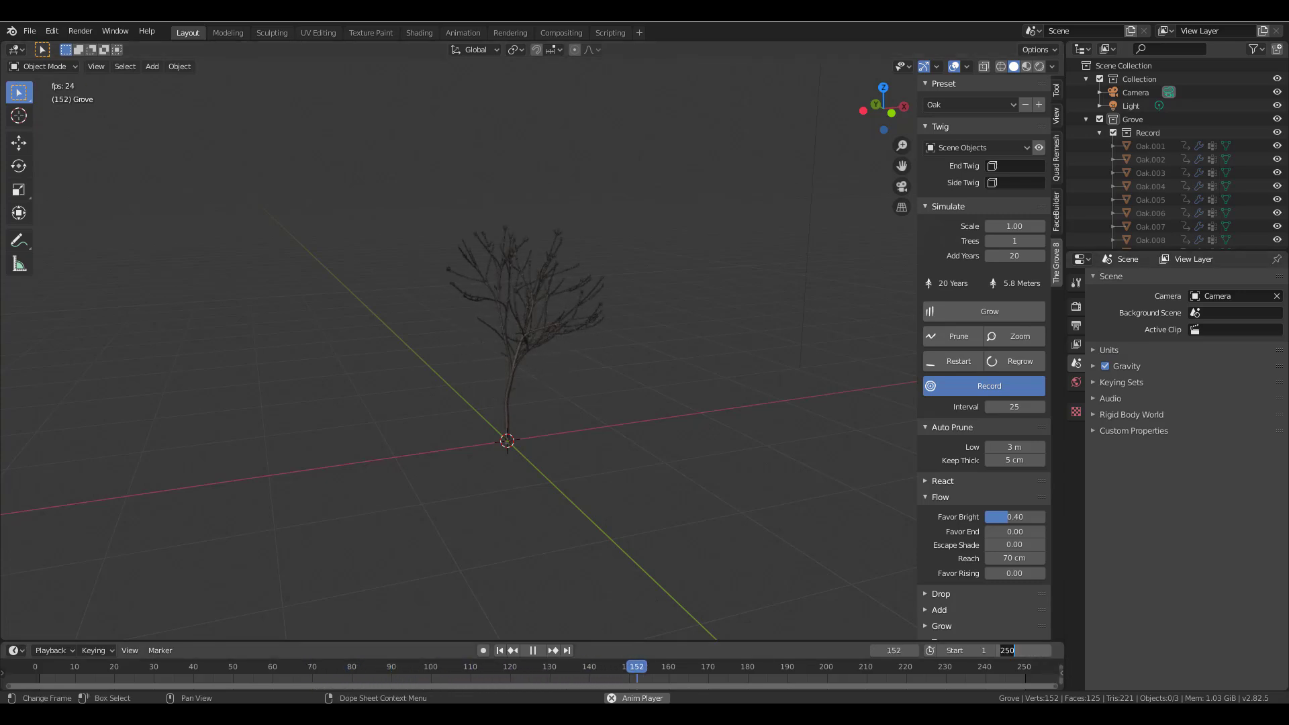
type("10")
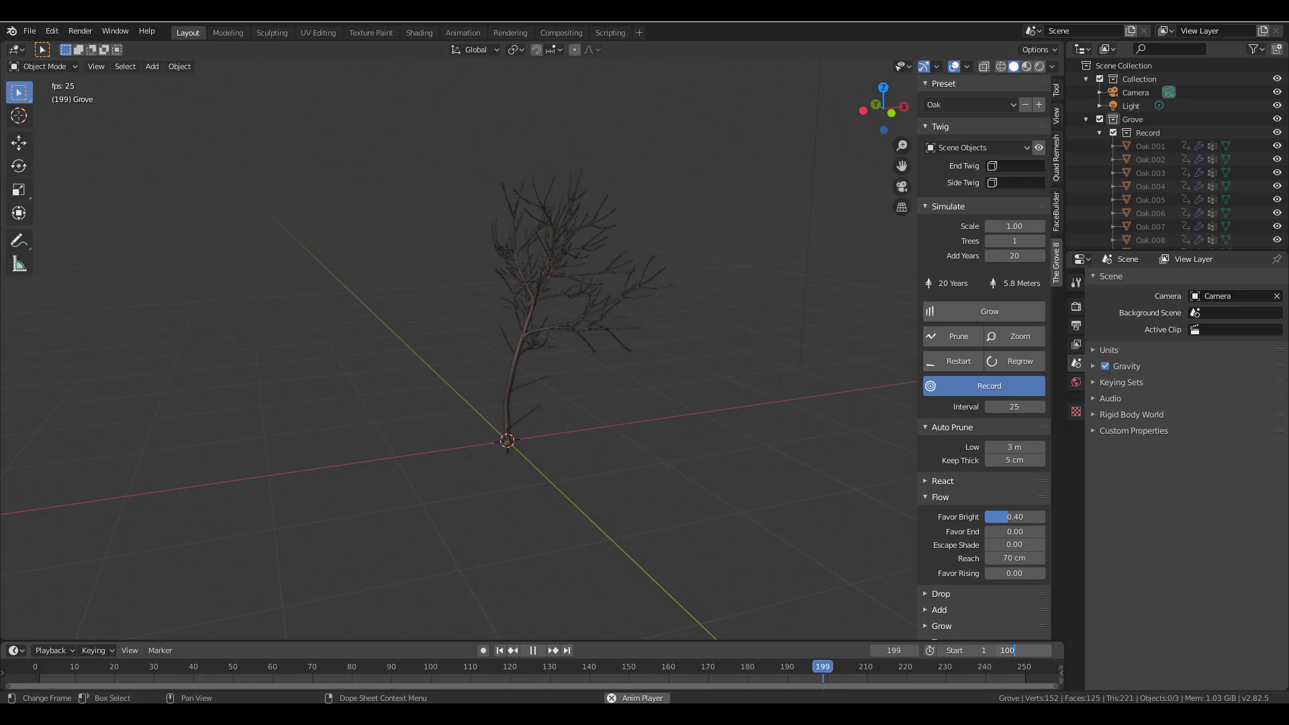
type("0")
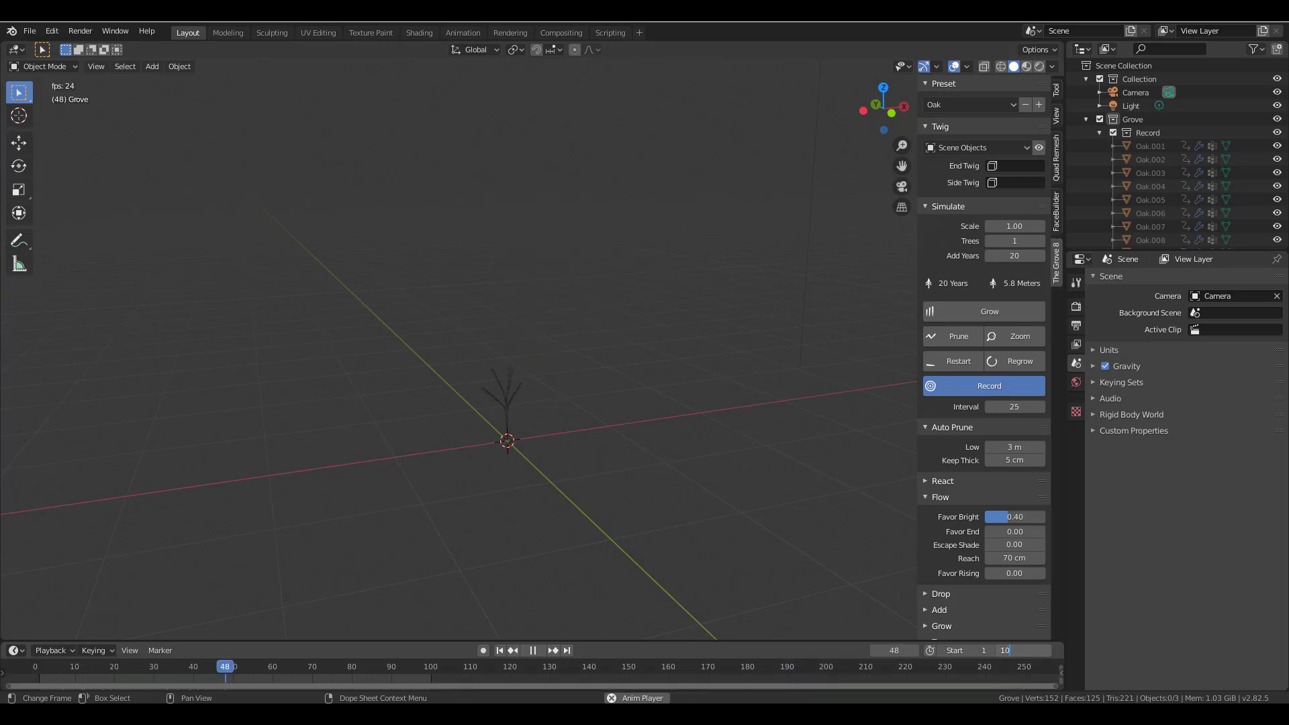
type("0")
key("Return")
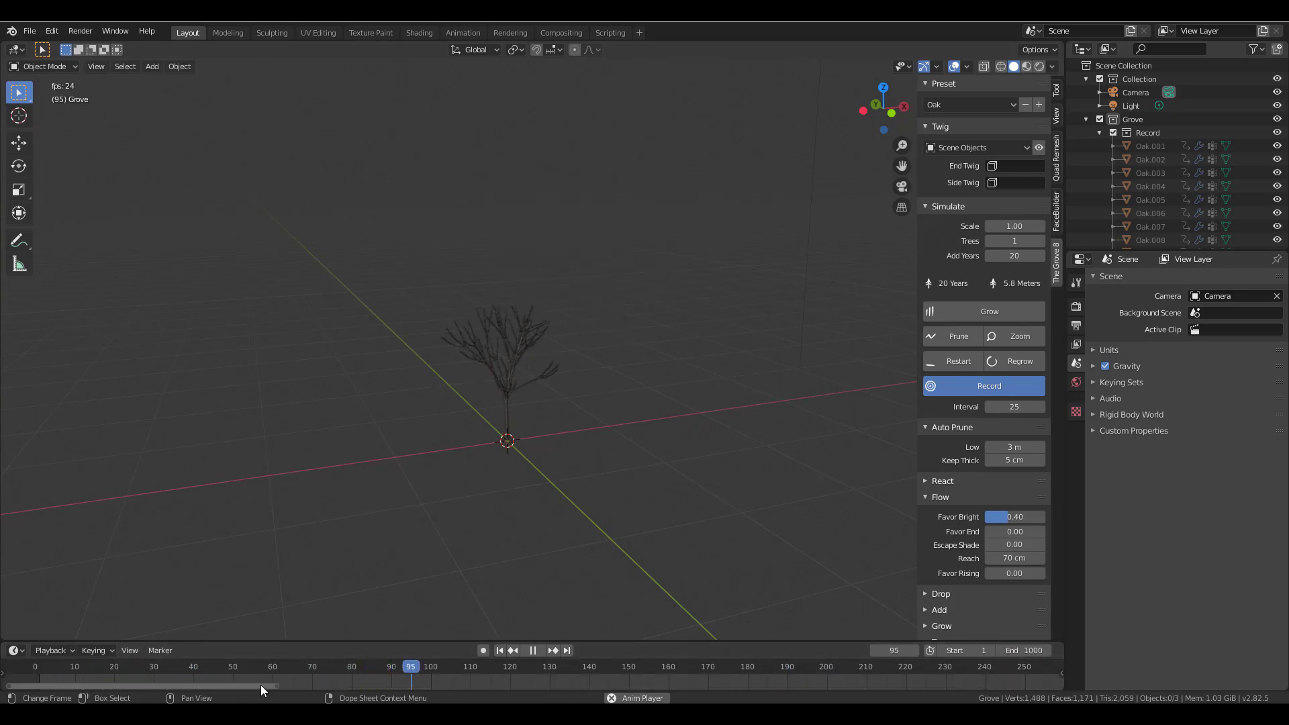
left_click_drag(275, 685, 908, 678)
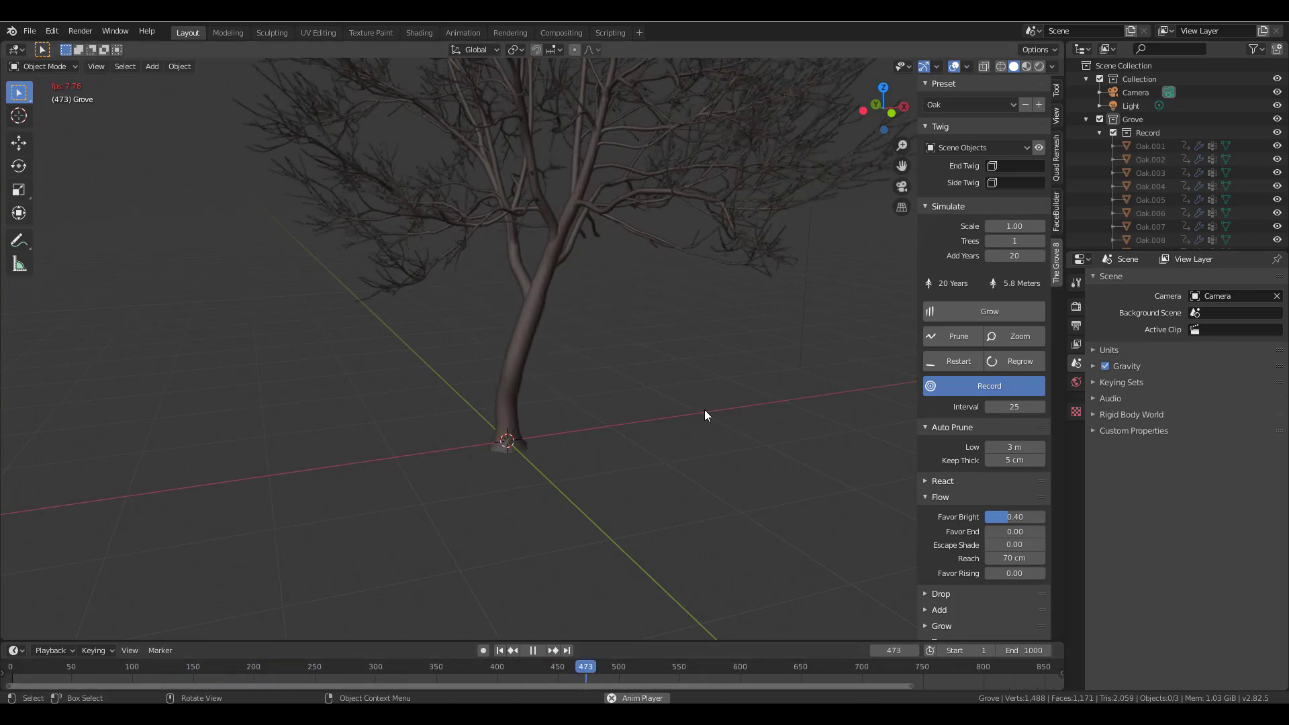
key("Escape")
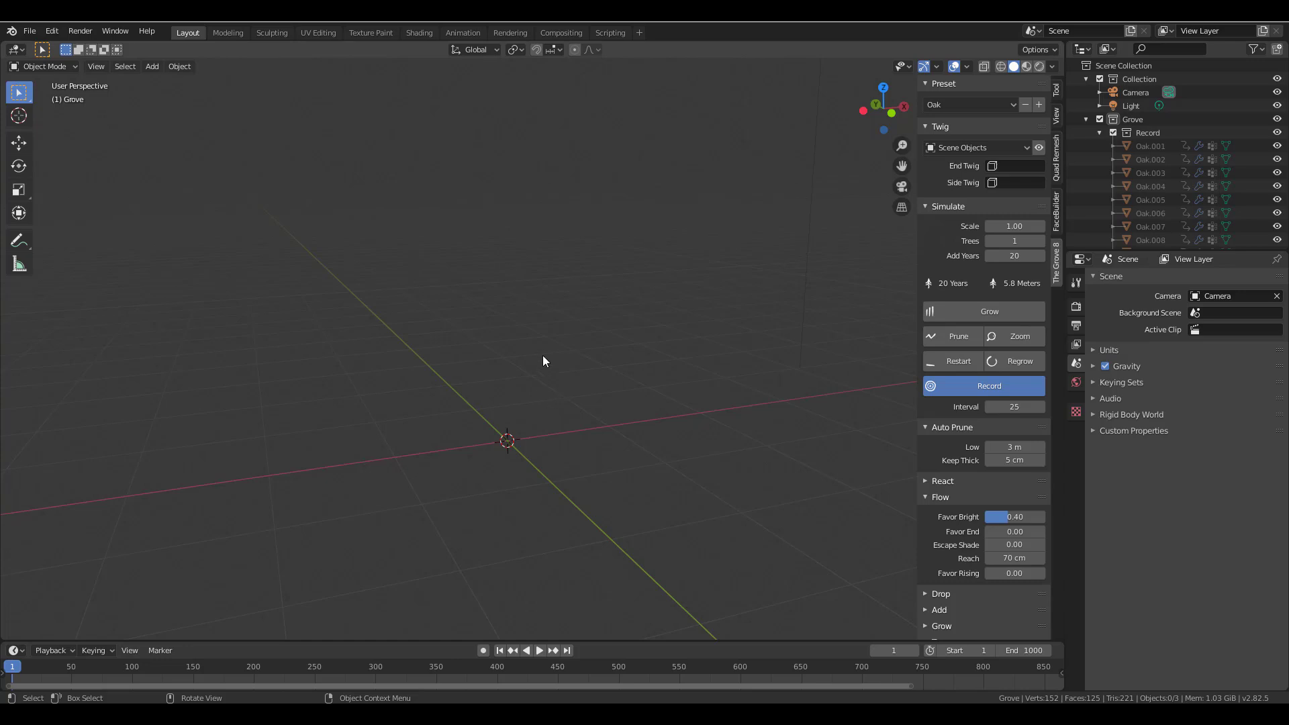
- Append OakLeafMountainAshTwig, set it as the end twig, and play the growth animation
left_click(30, 31)
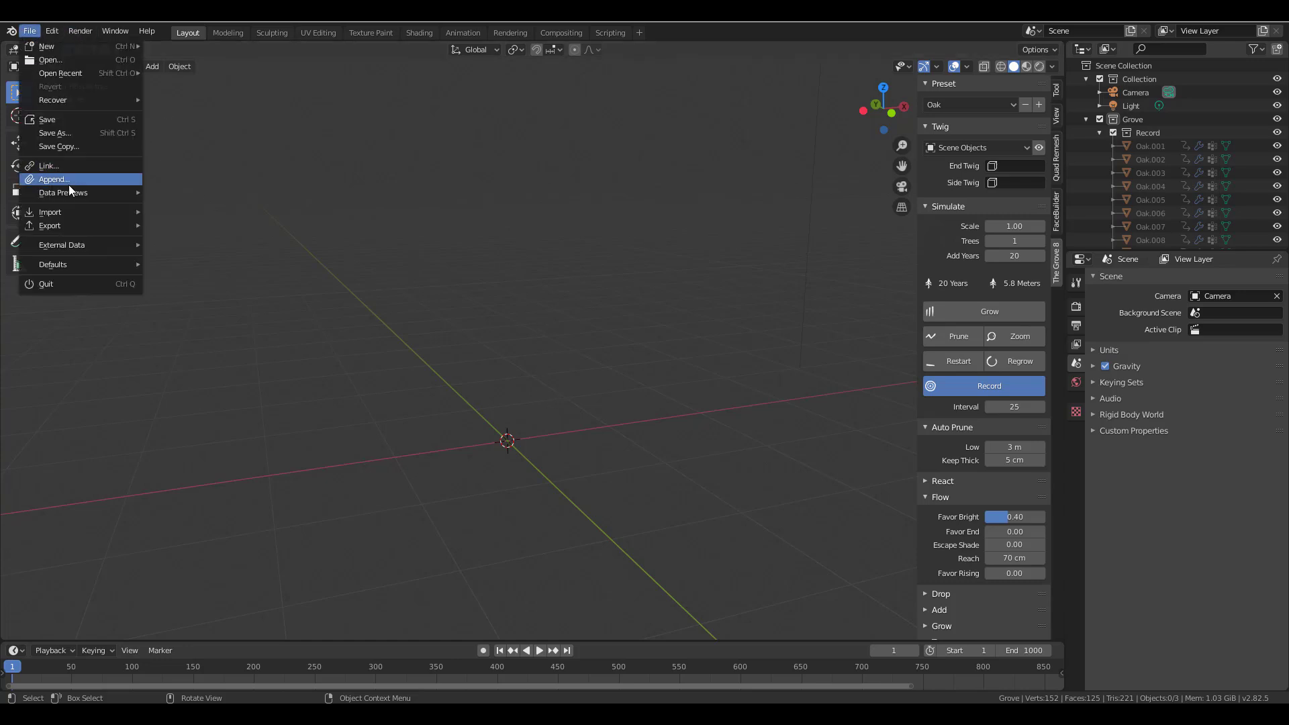
left_click(59, 180)
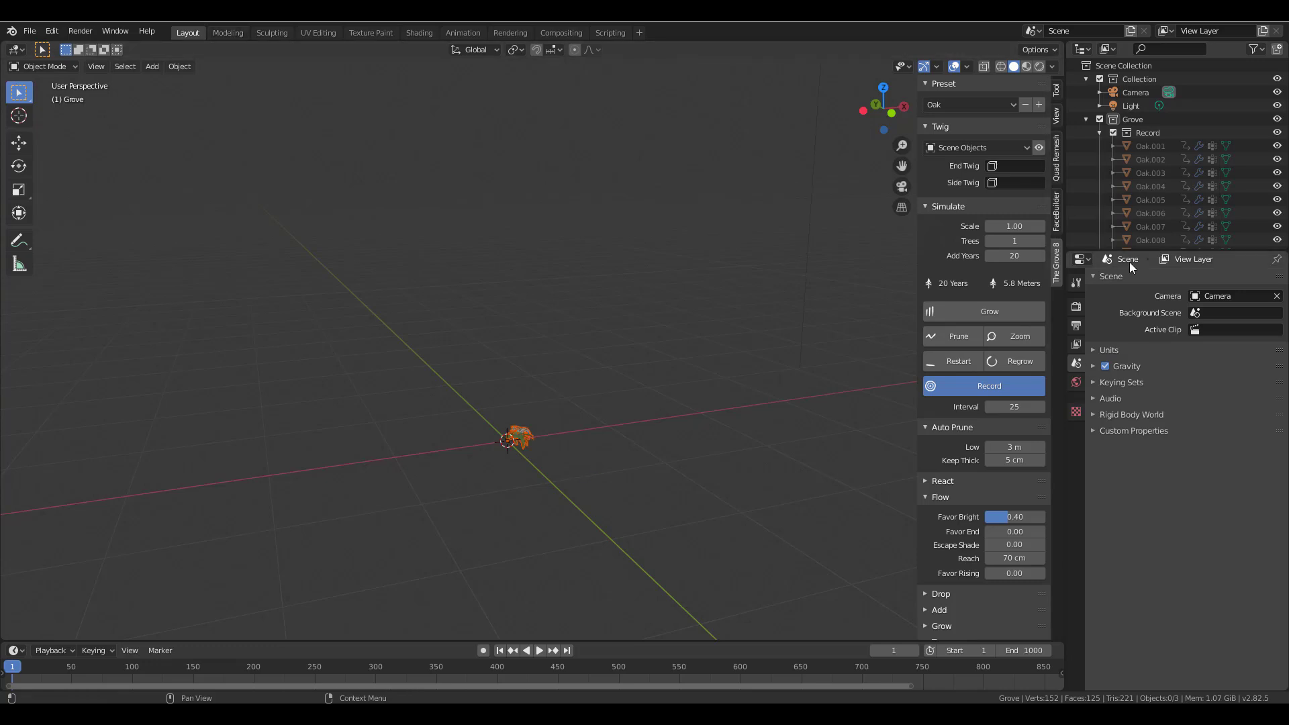
left_click(1007, 166)
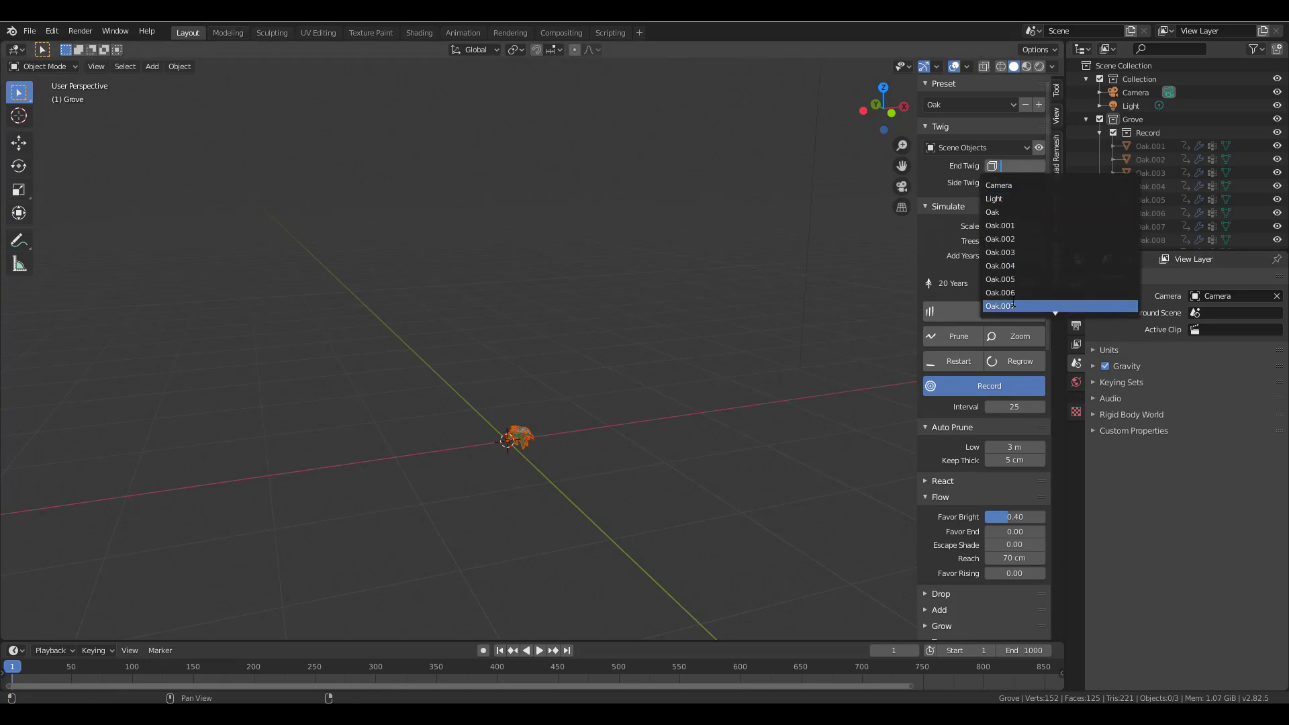
scroll(1013, 306, "down", 13)
left_click(1031, 306)
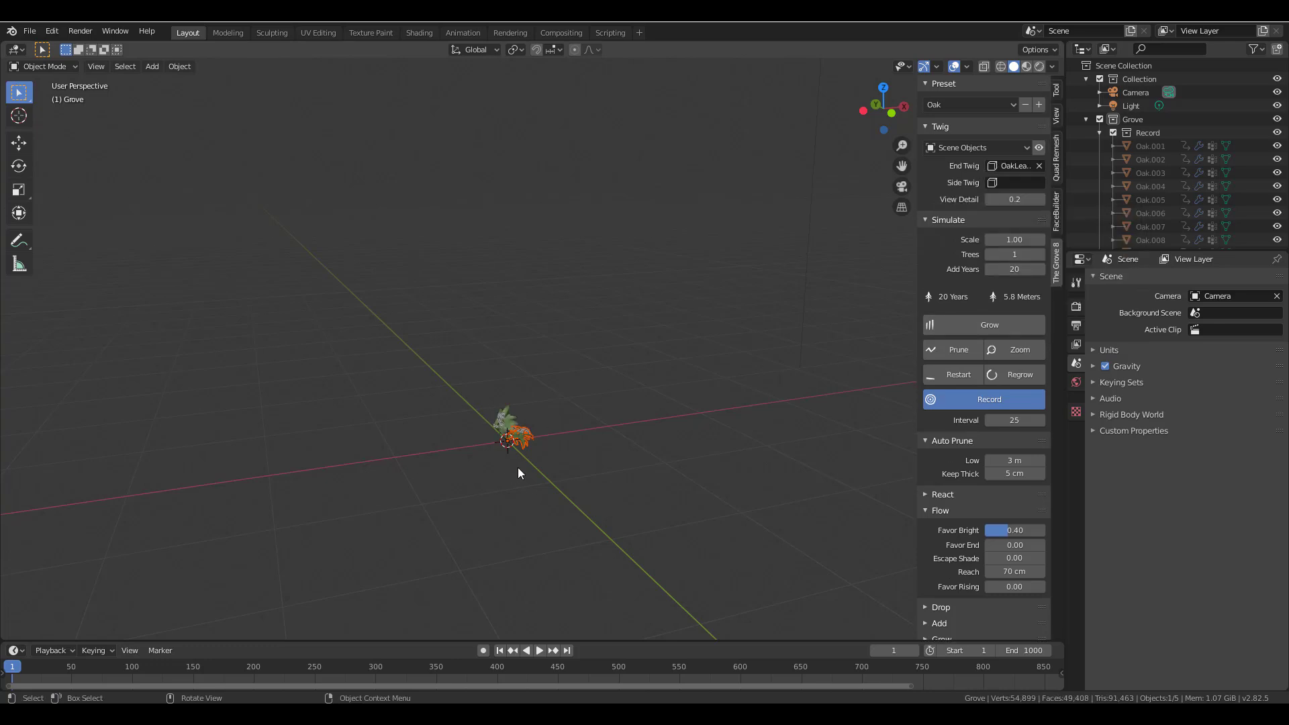
left_click(539, 649)
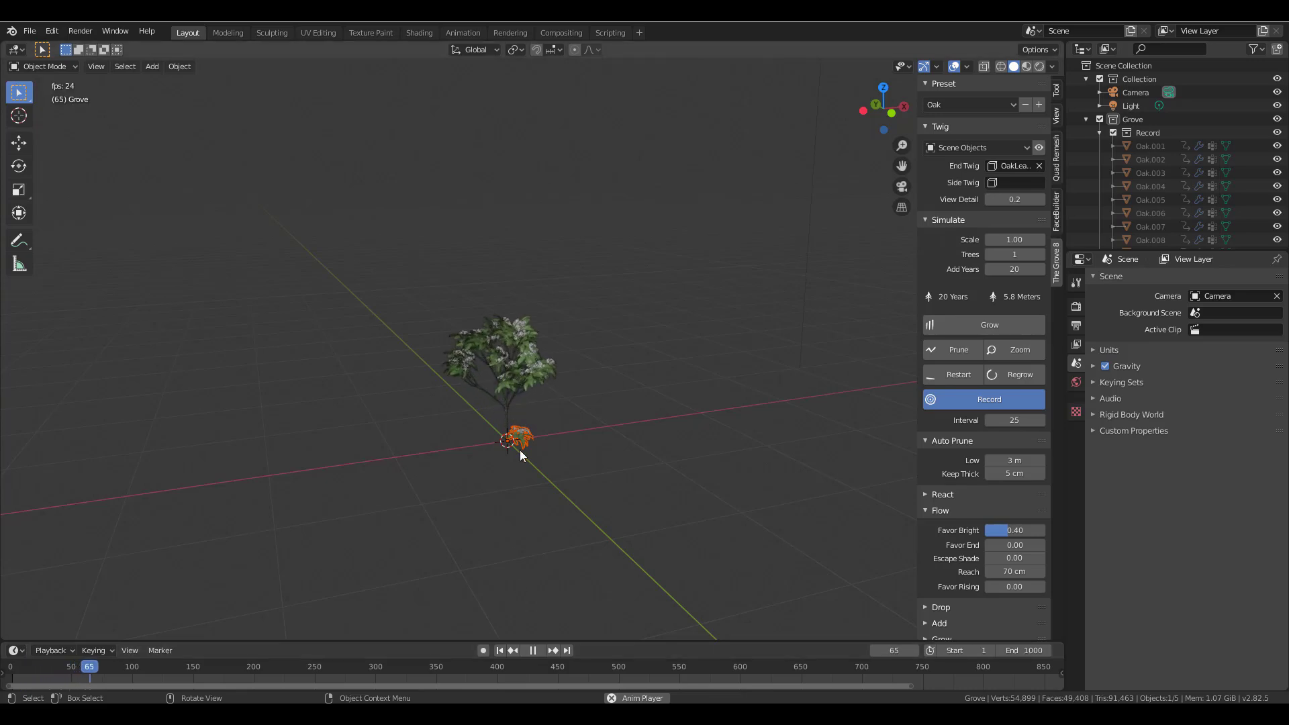
middle_click_drag(519, 450, 485, 434)
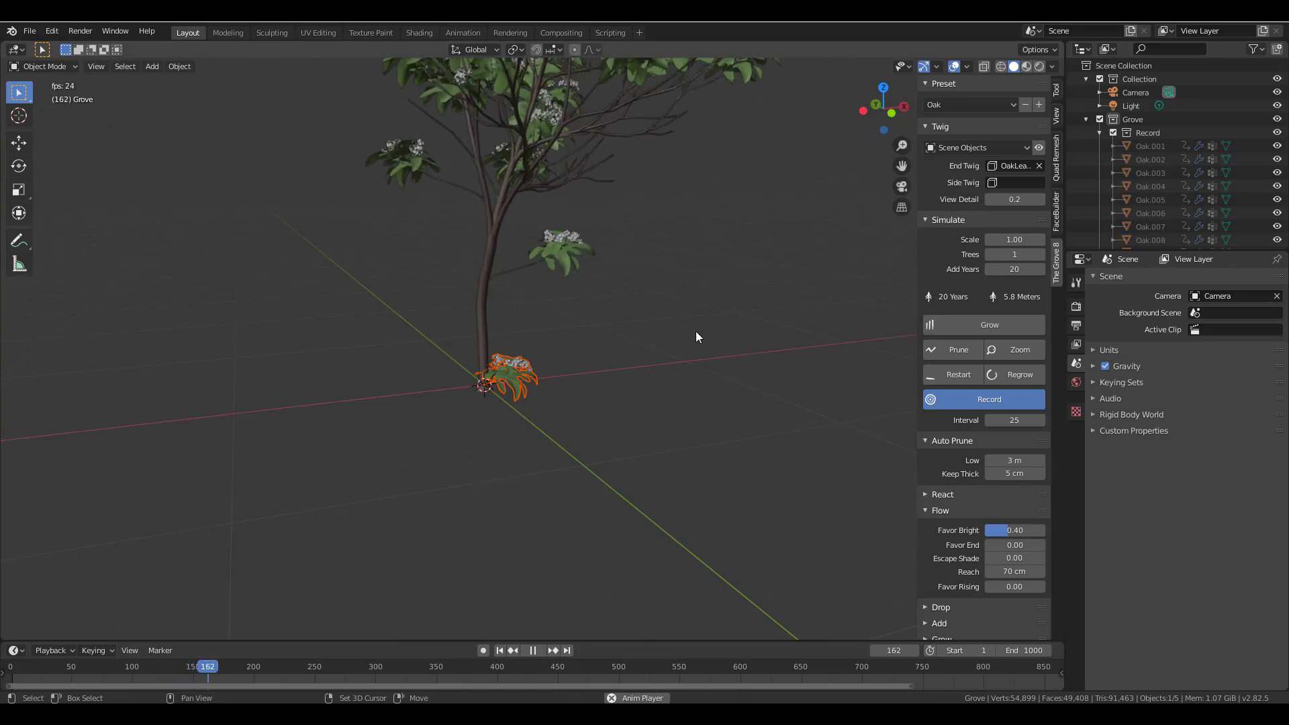
- Locate and select the OakLeafMountainAshTwig object in the outliner
left_click(1086, 119)
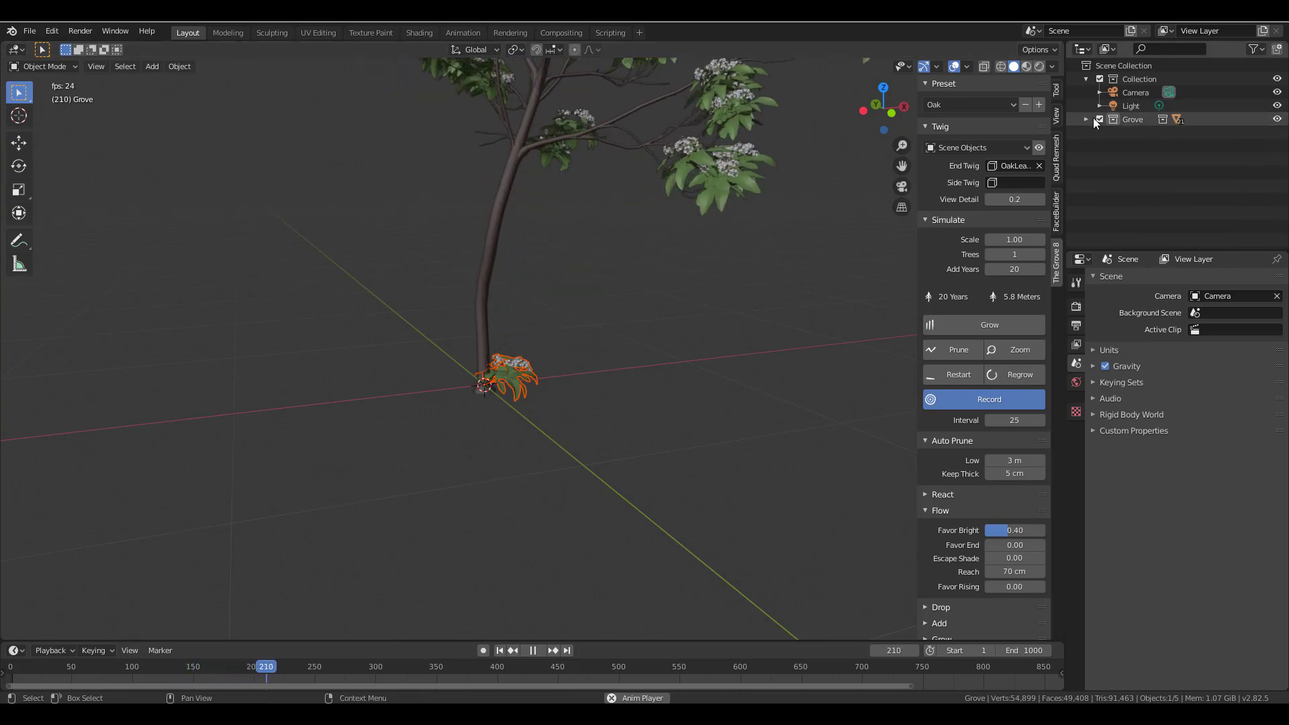
left_click(505, 366)
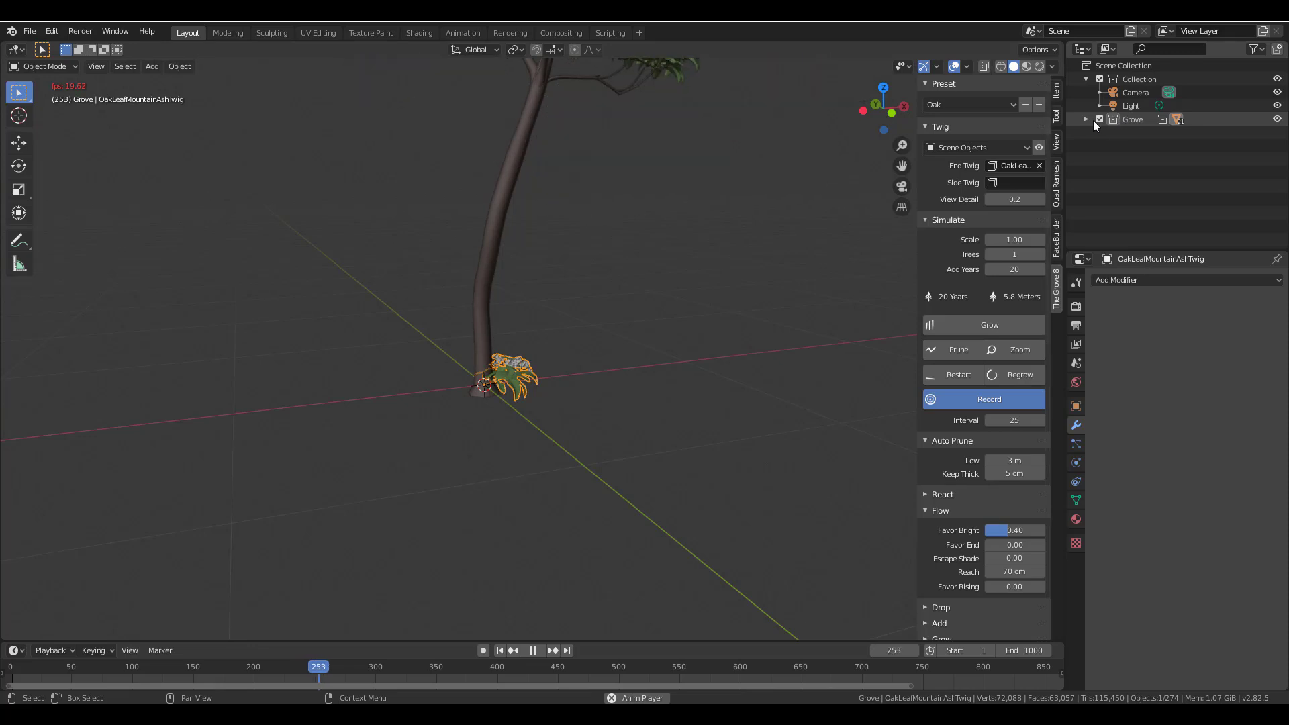
left_click(1087, 119)
scroll(1106, 154, "down", 5)
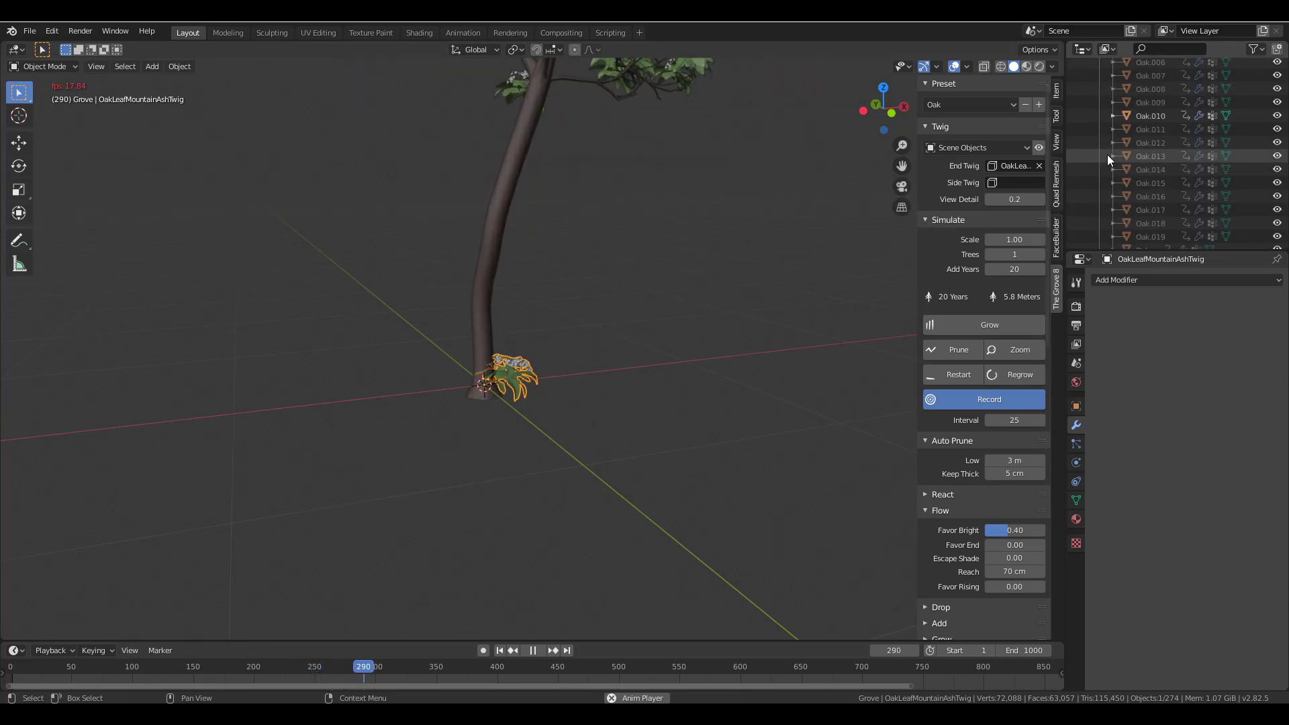
right_click(1070, 220)
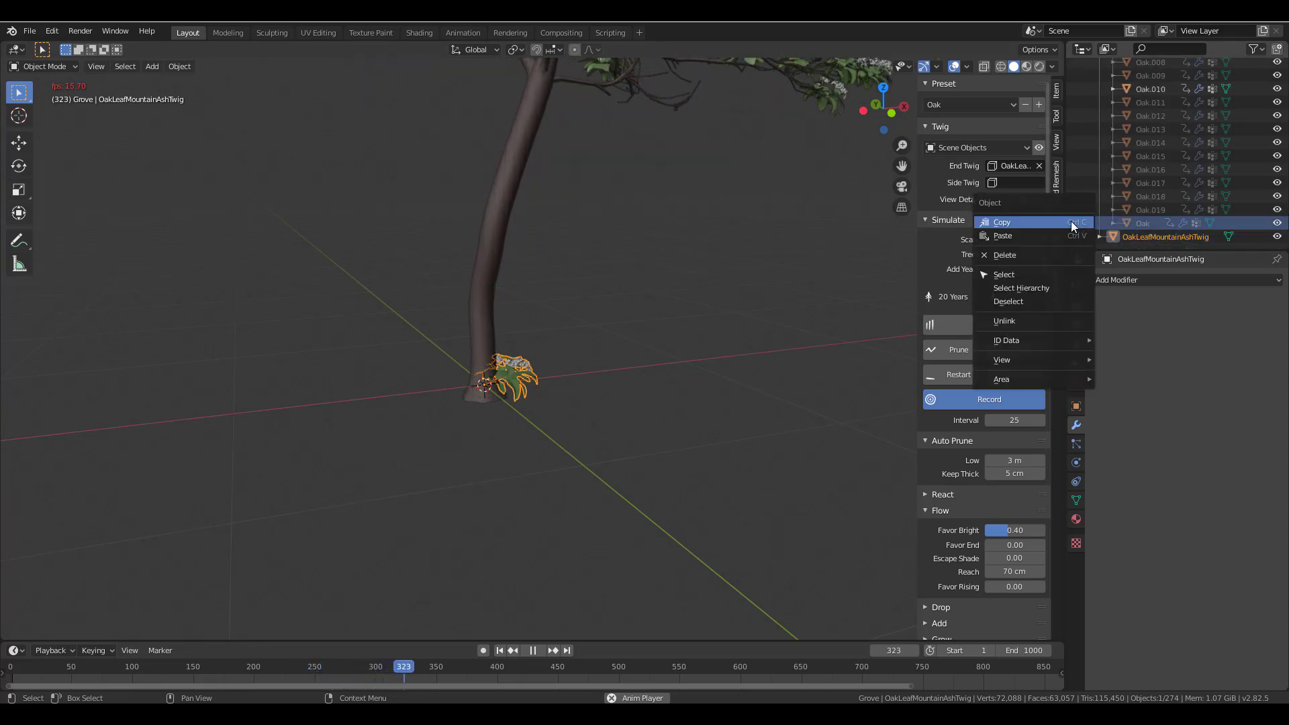
scroll(1089, 141, "up", 5)
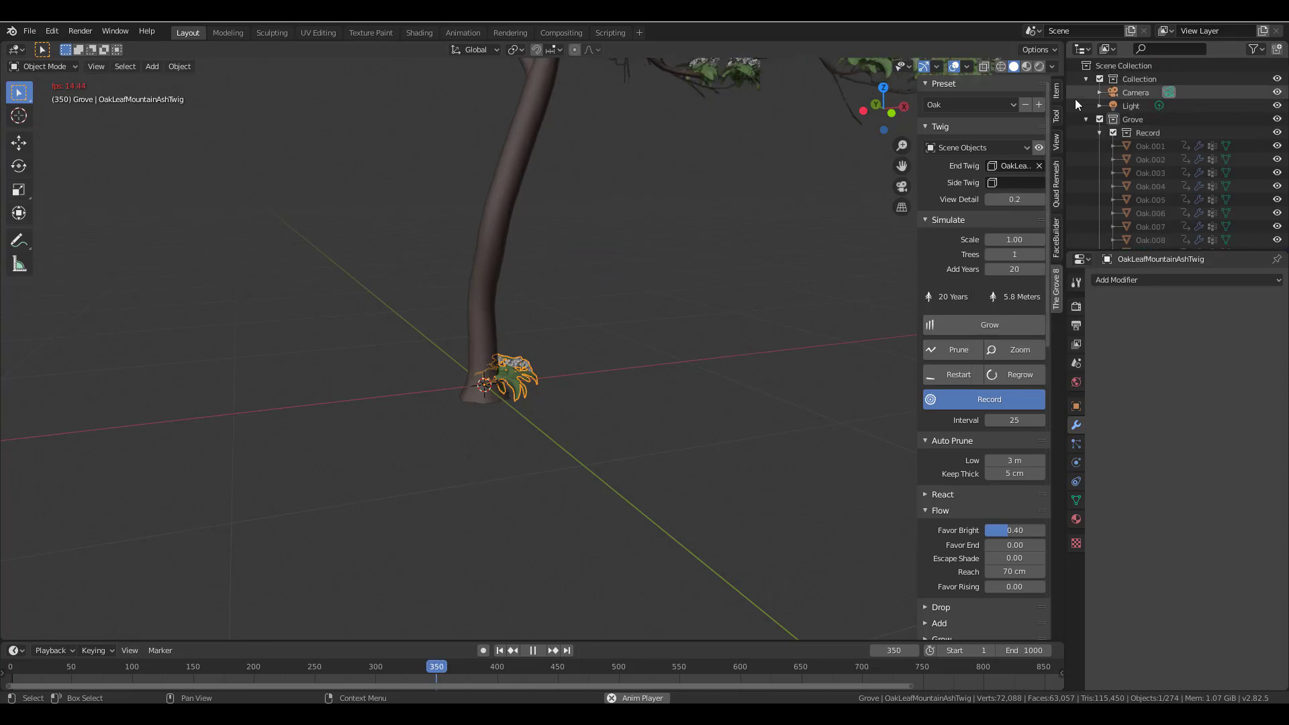
left_click(1074, 97)
right_click(1073, 105)
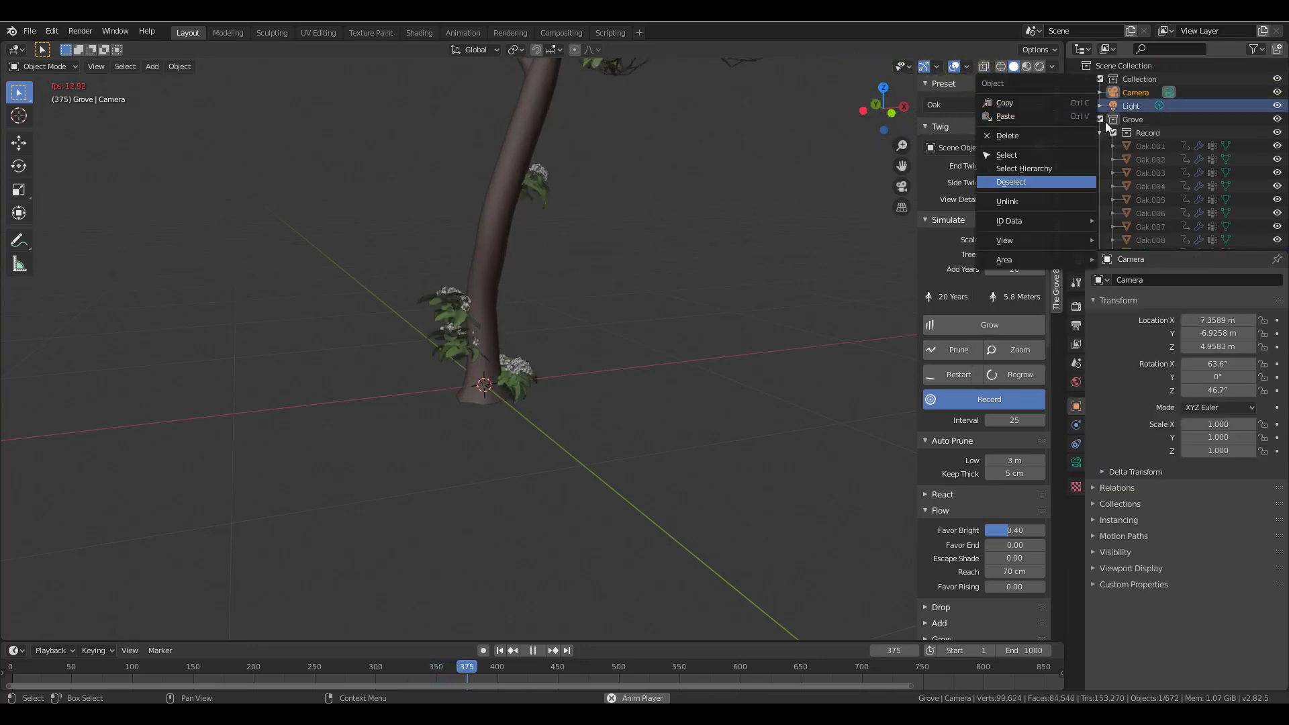
left_click(1105, 122)
- Create a new collection, Collection 3, for the twig
left_click(1094, 123)
left_click(1084, 119)
left_click(1085, 152)
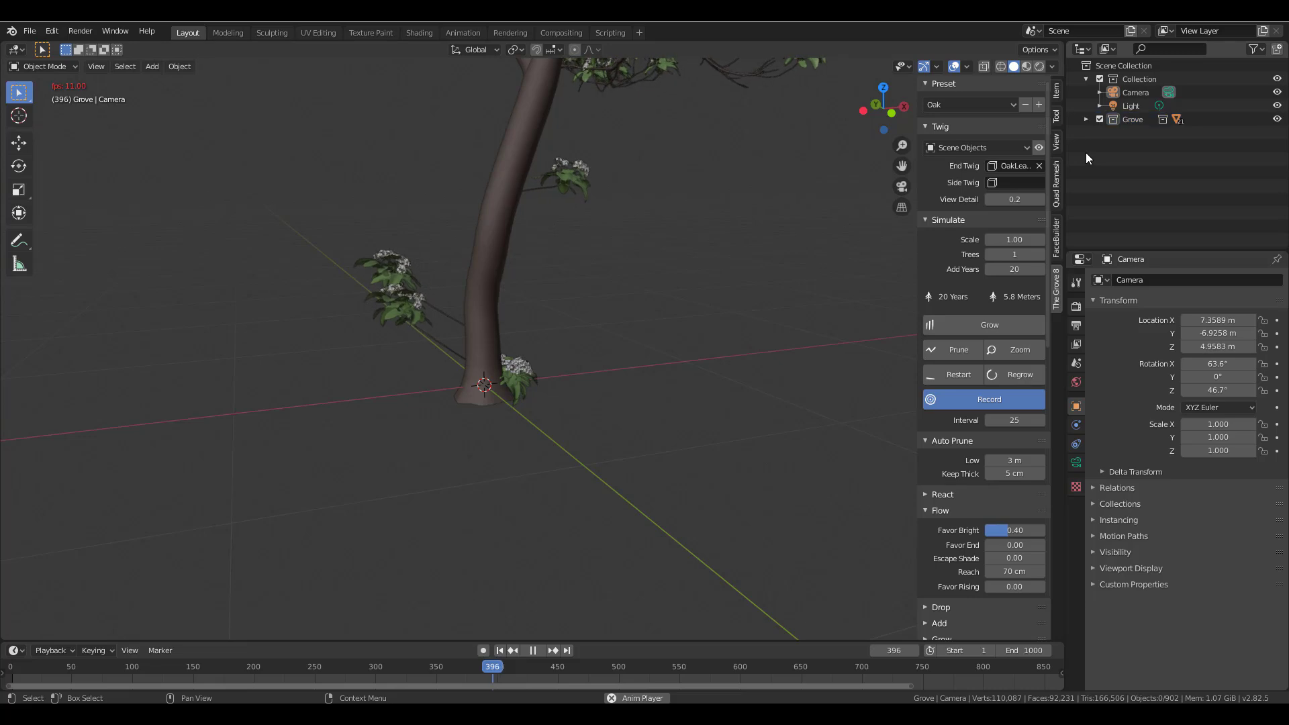
right_click(1086, 152)
left_click(1085, 153)
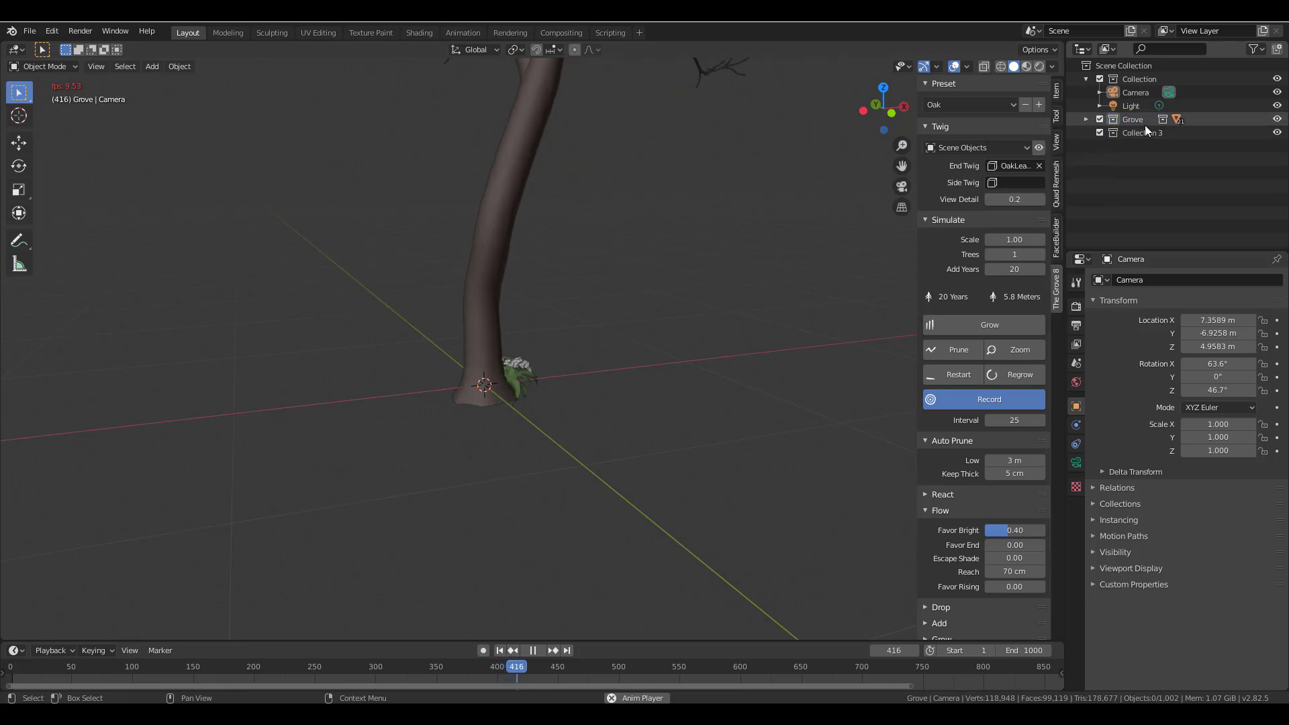
- Hide Collection 3 with the twig inside it
left_click(1086, 118)
left_click(1082, 237)
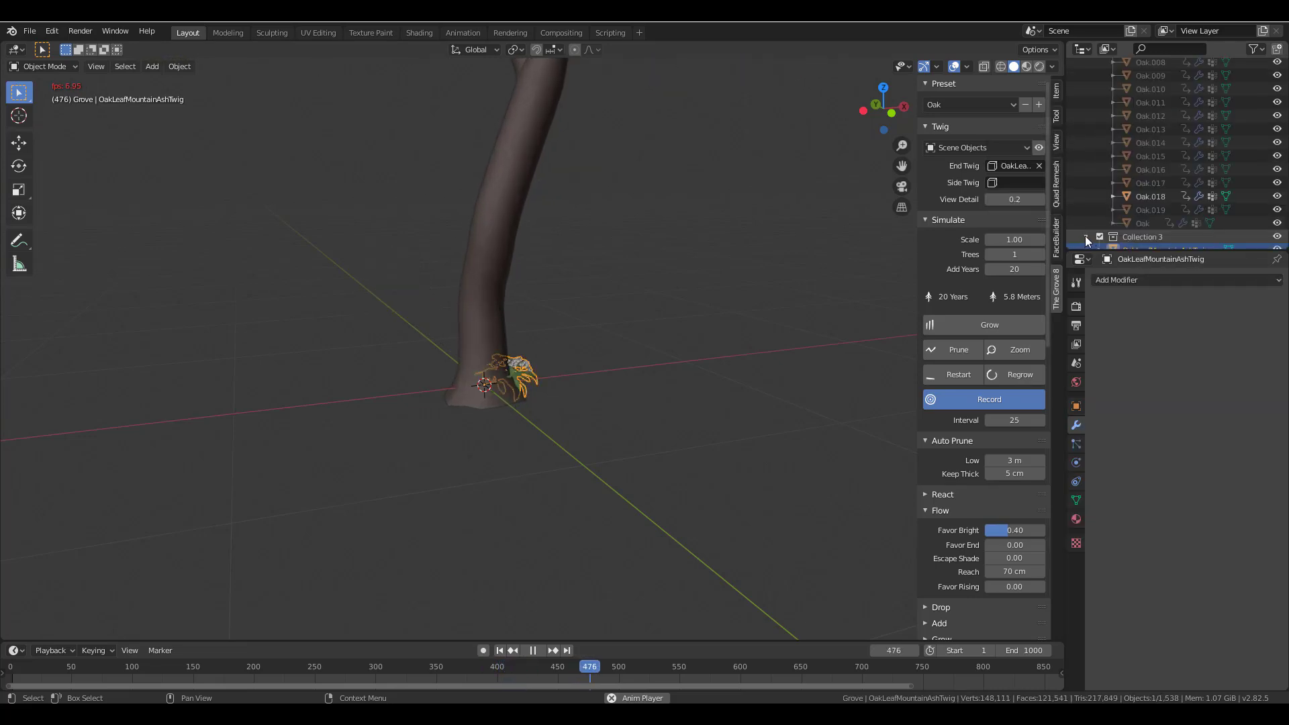
left_click(1085, 236)
left_click(1277, 236)
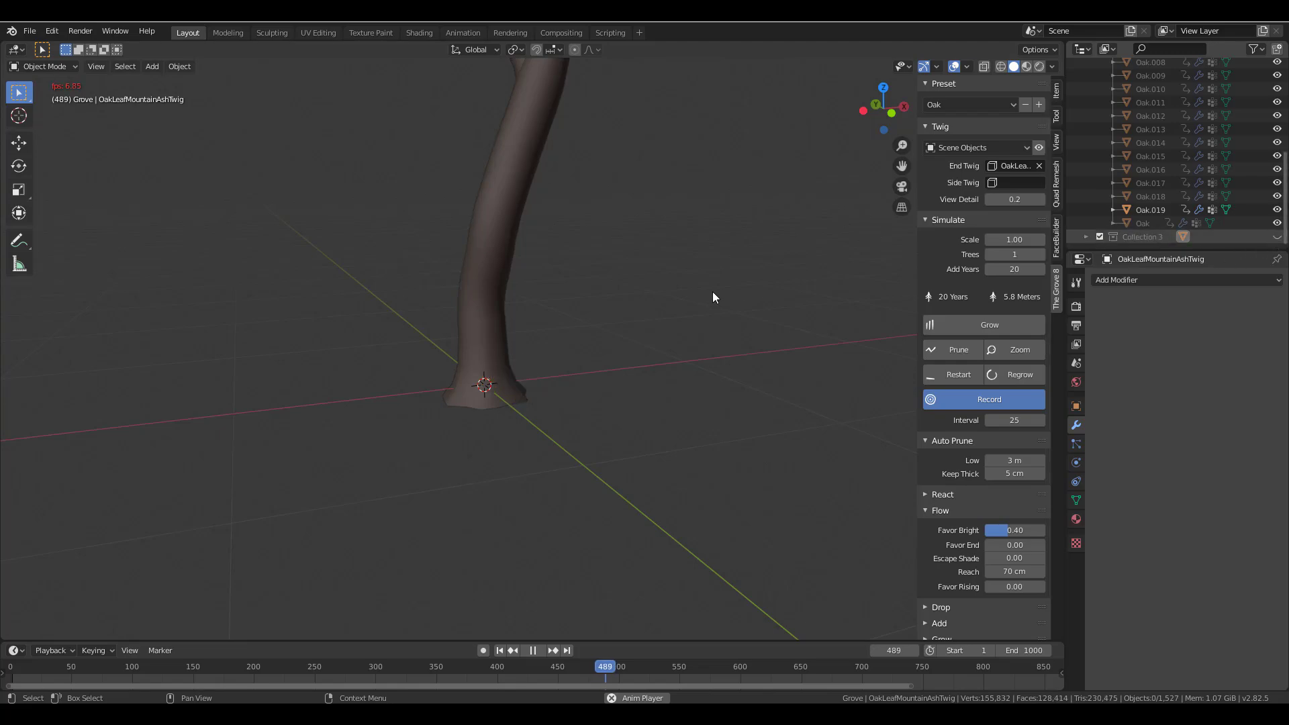
middle_click_drag(712, 291, 578, 405)
scroll(578, 411, "down", 6)
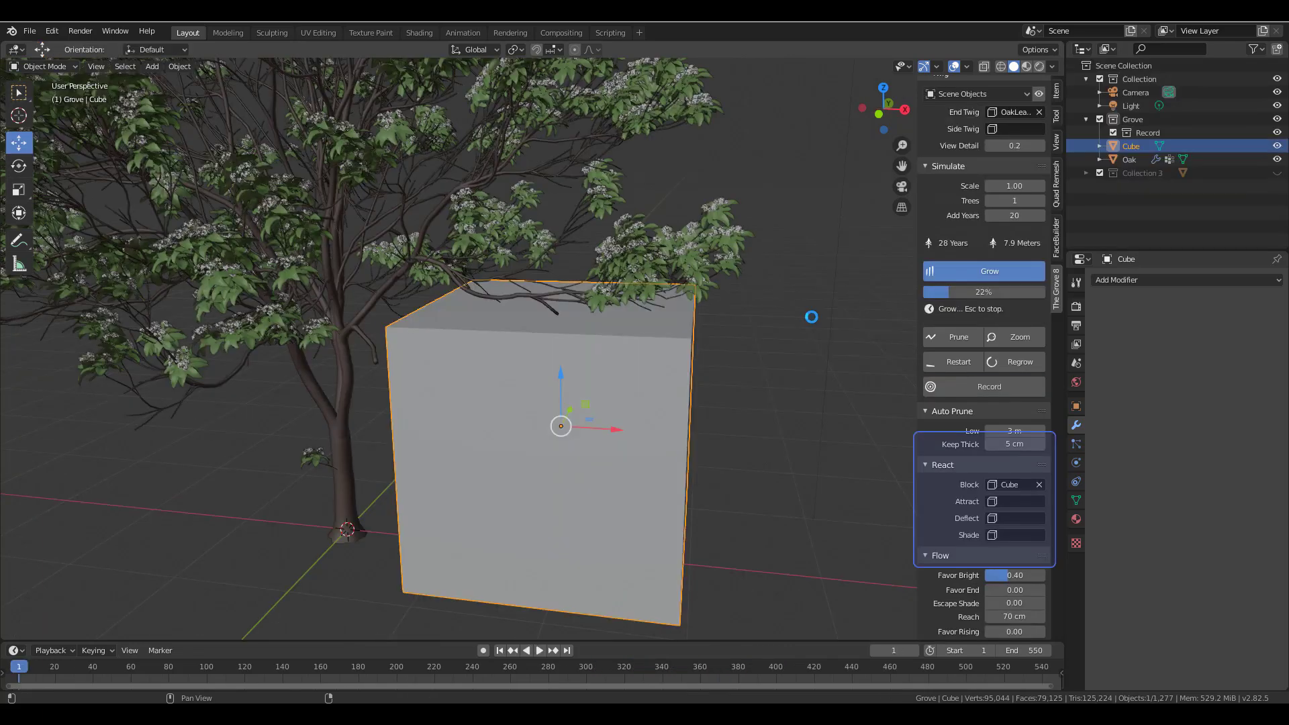
- Stop the grow simulation and view the cube beside the tree
key("Escape")
middle_click_drag(691, 300, 606, 319)
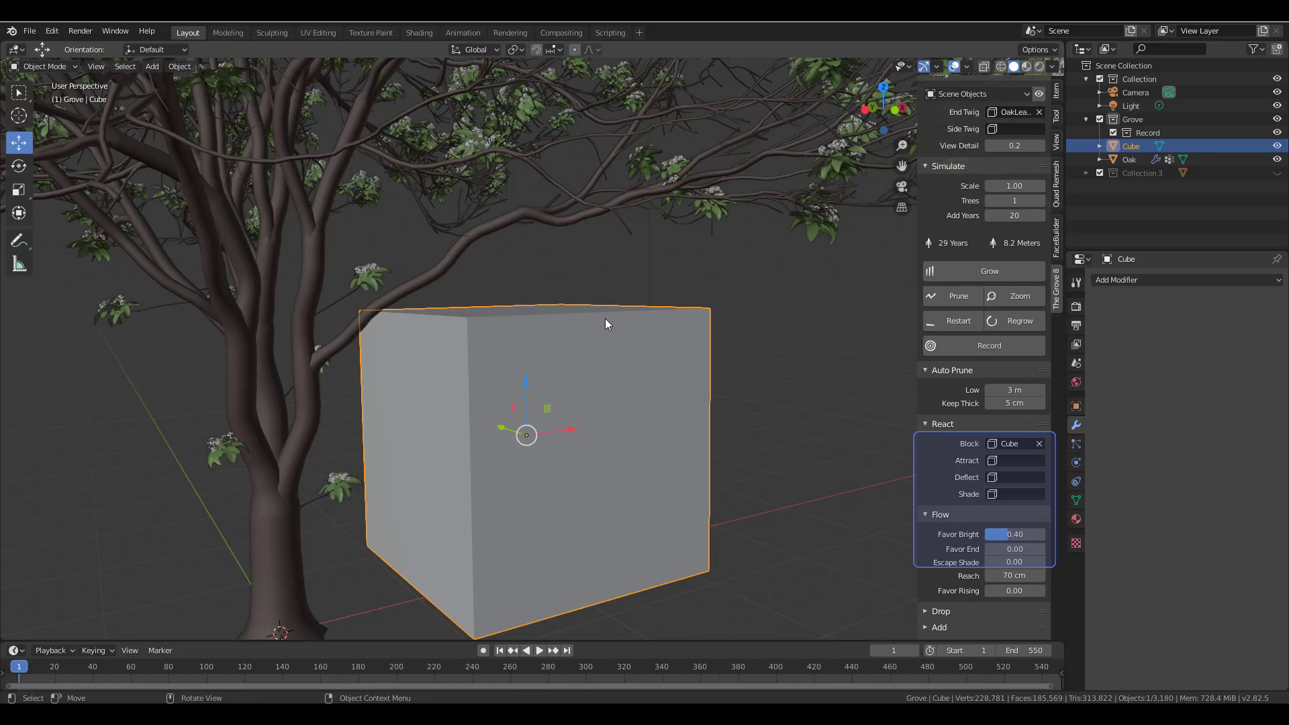
scroll(679, 437, "down", 5)
middle_click_drag(679, 437, 659, 477)
scroll(614, 422, "up", 6)
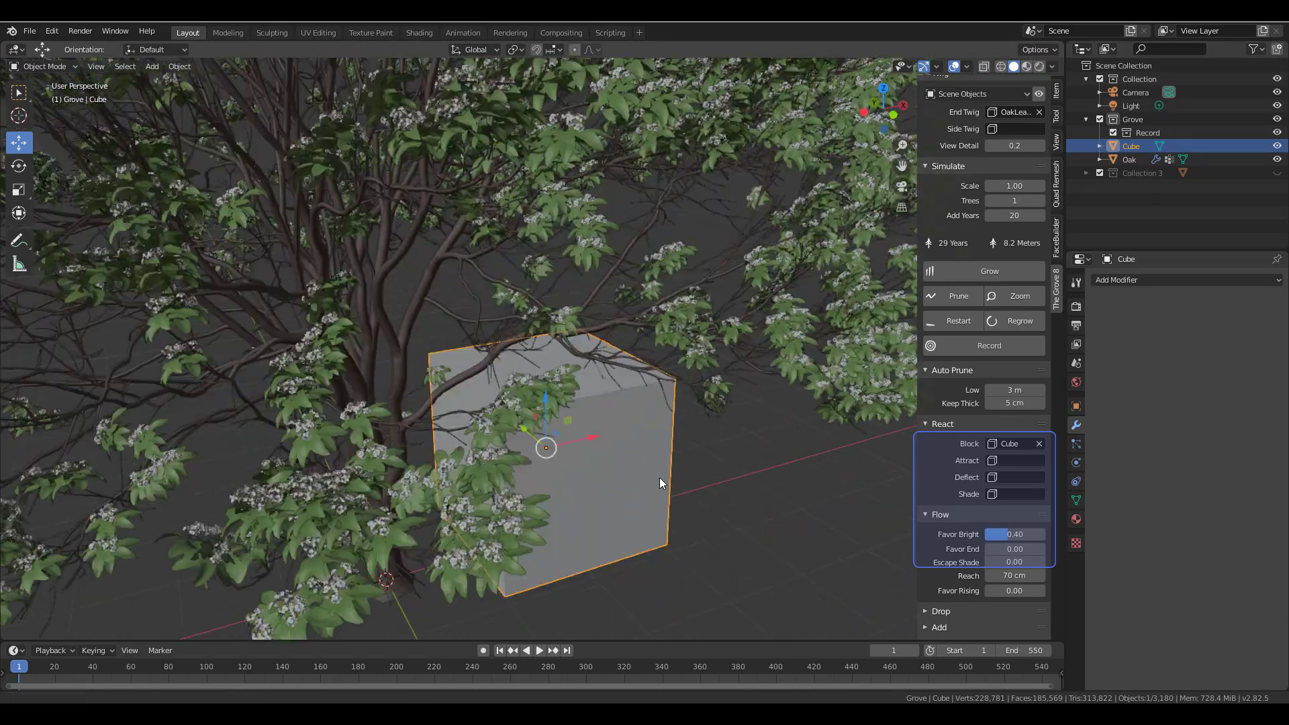
scroll(696, 432, "down", 6)
middle_click_drag(695, 432, 638, 403)
- Raise the cube's top face in Edit Mode to make it a tall block
key("Tab")
left_click(554, 359)
middle_click_drag(554, 359, 578, 349)
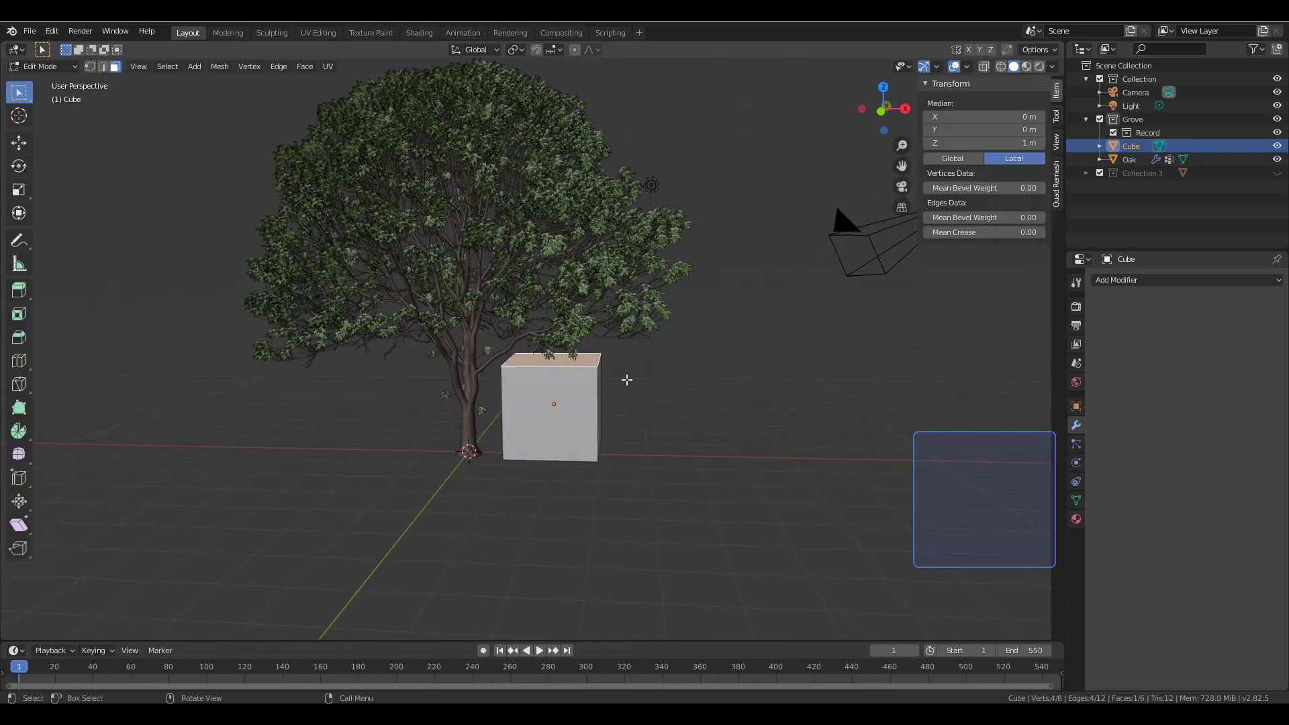
key("g")
left_click(625, 181)
middle_click_drag(624, 182, 734, 336)
key("Tab")
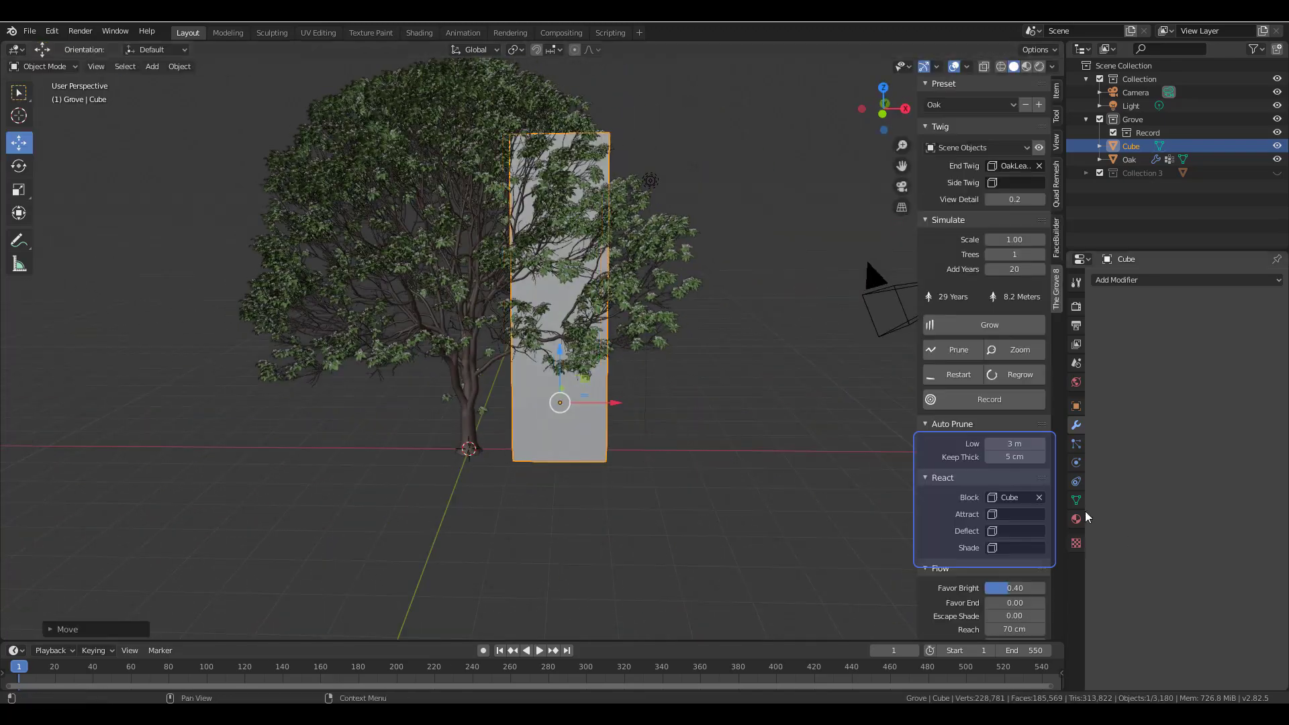
middle_click_drag(418, 348, 457, 376)
- Set the cube as the Deflect object and regrow the oak by 1 year
left_click(1015, 530)
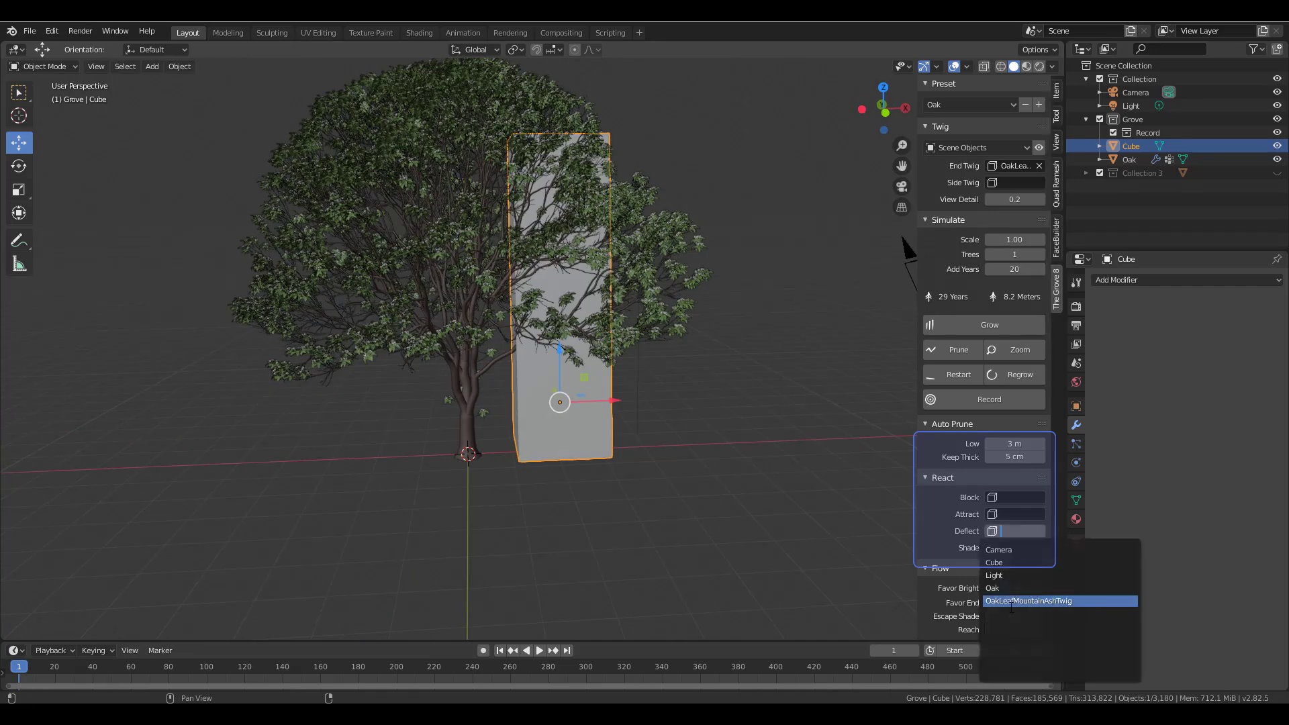
left_click(1034, 598)
middle_click_drag(613, 419, 645, 413)
left_click(1015, 269)
type("1")
key("Return")
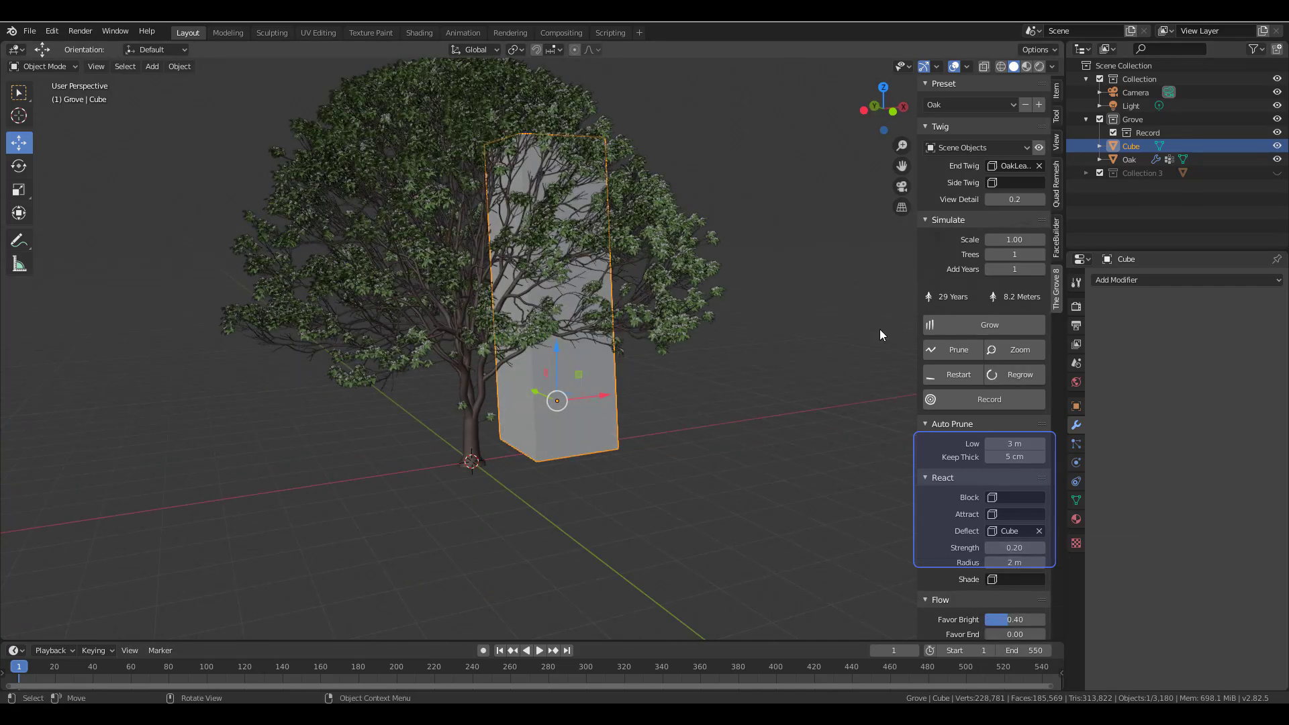
left_click(1010, 374)
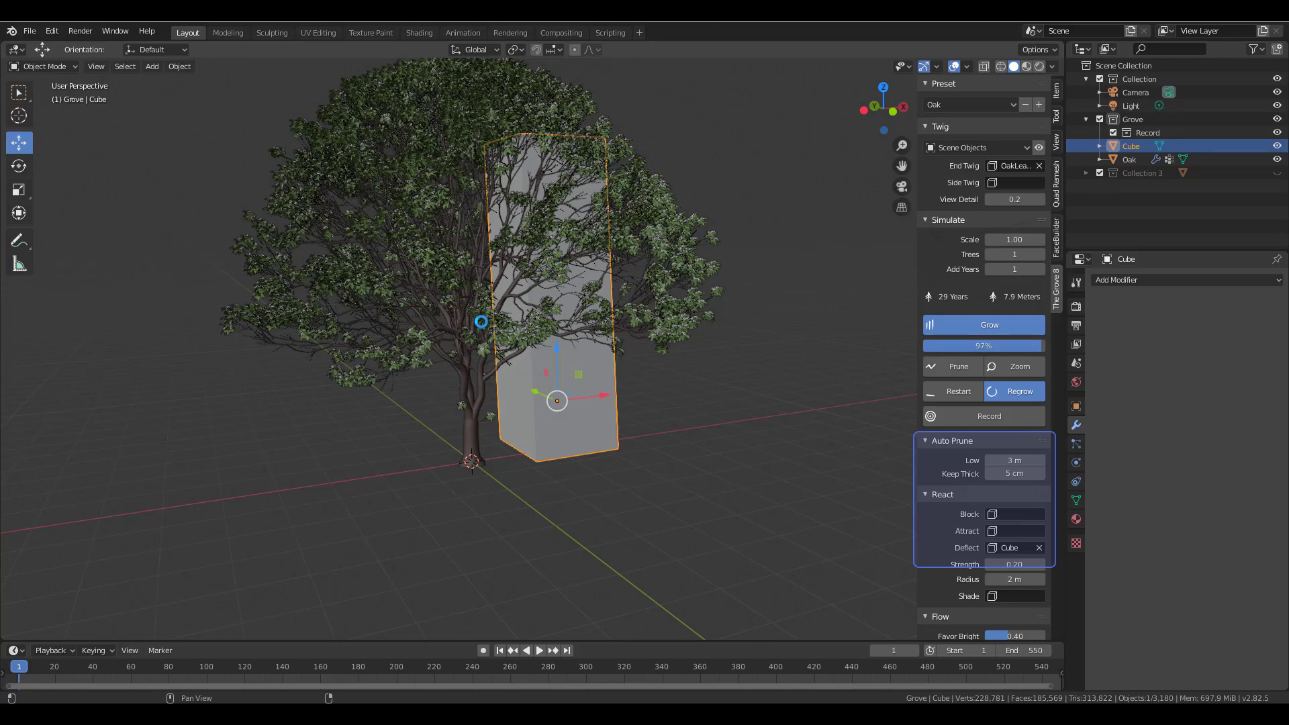
- Switch the cube from deflecting to attracting the oak's growth
middle_click_drag(481, 322, 705, 295)
left_click(1039, 531)
left_click(996, 514)
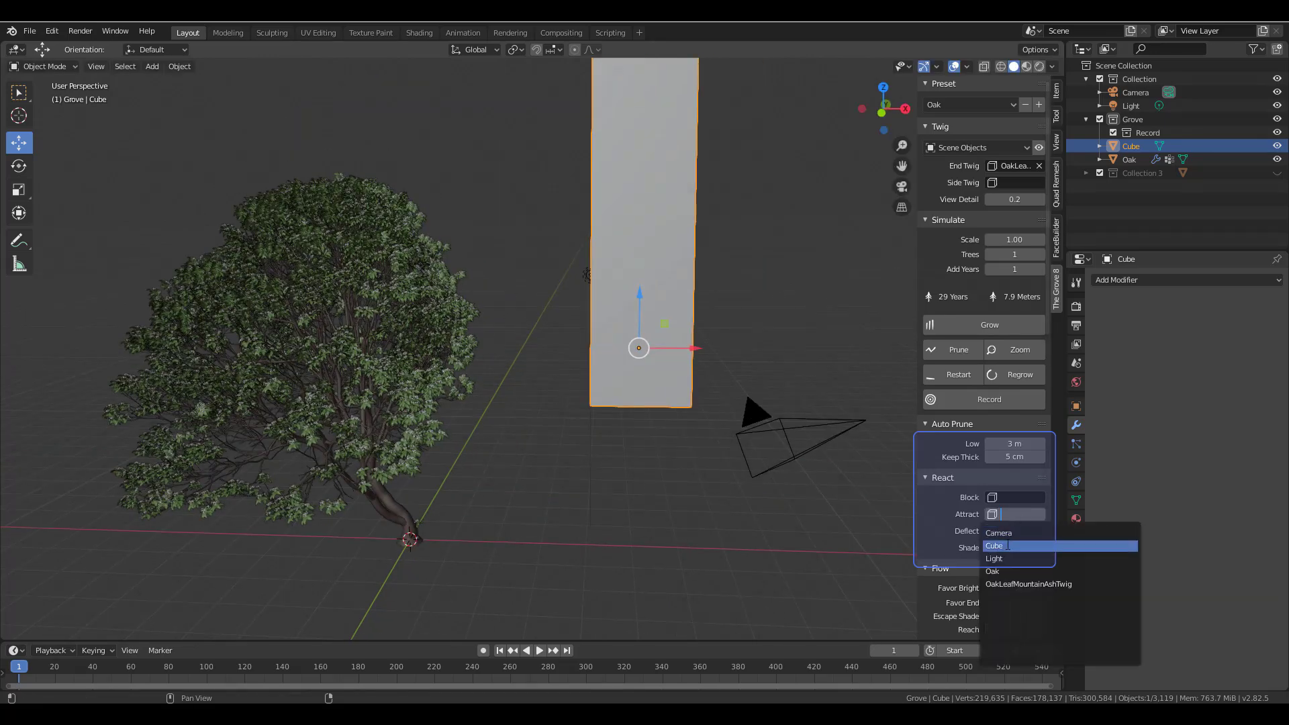
left_click(1027, 540)
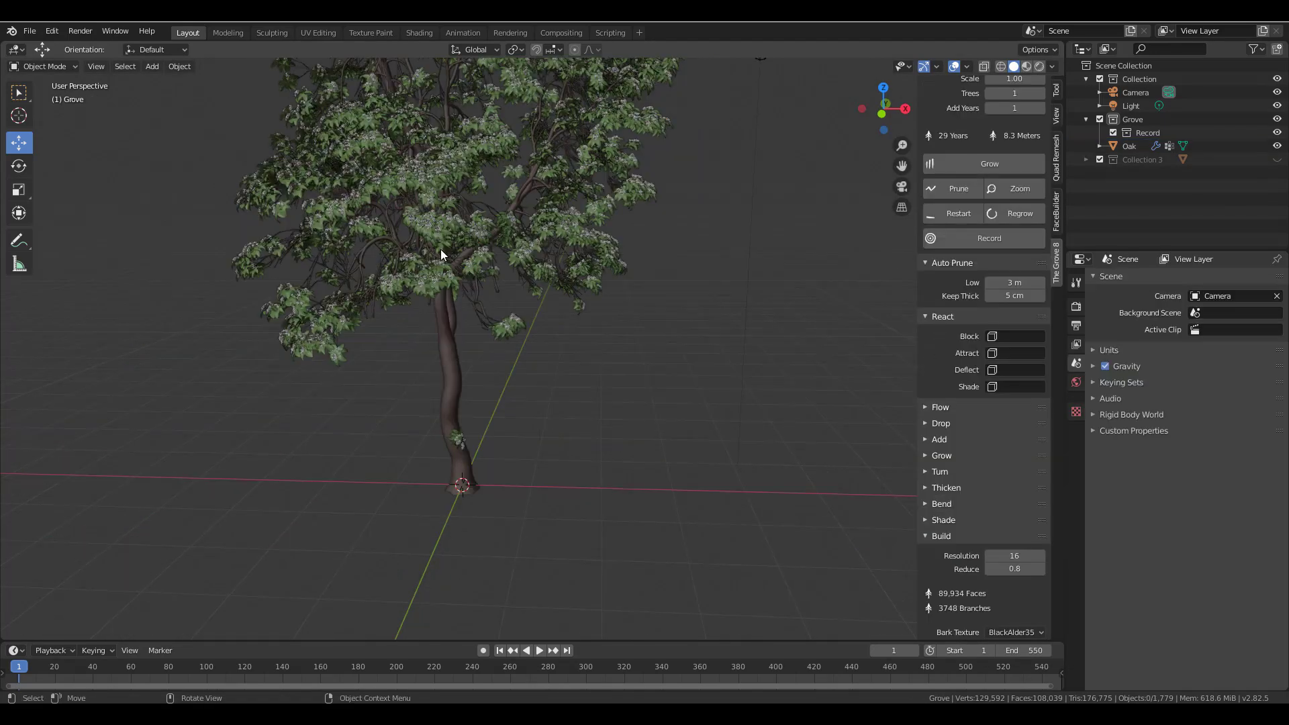
middle_click_drag(440, 248, 530, 295)
left_click(930, 436)
left_click(933, 441)
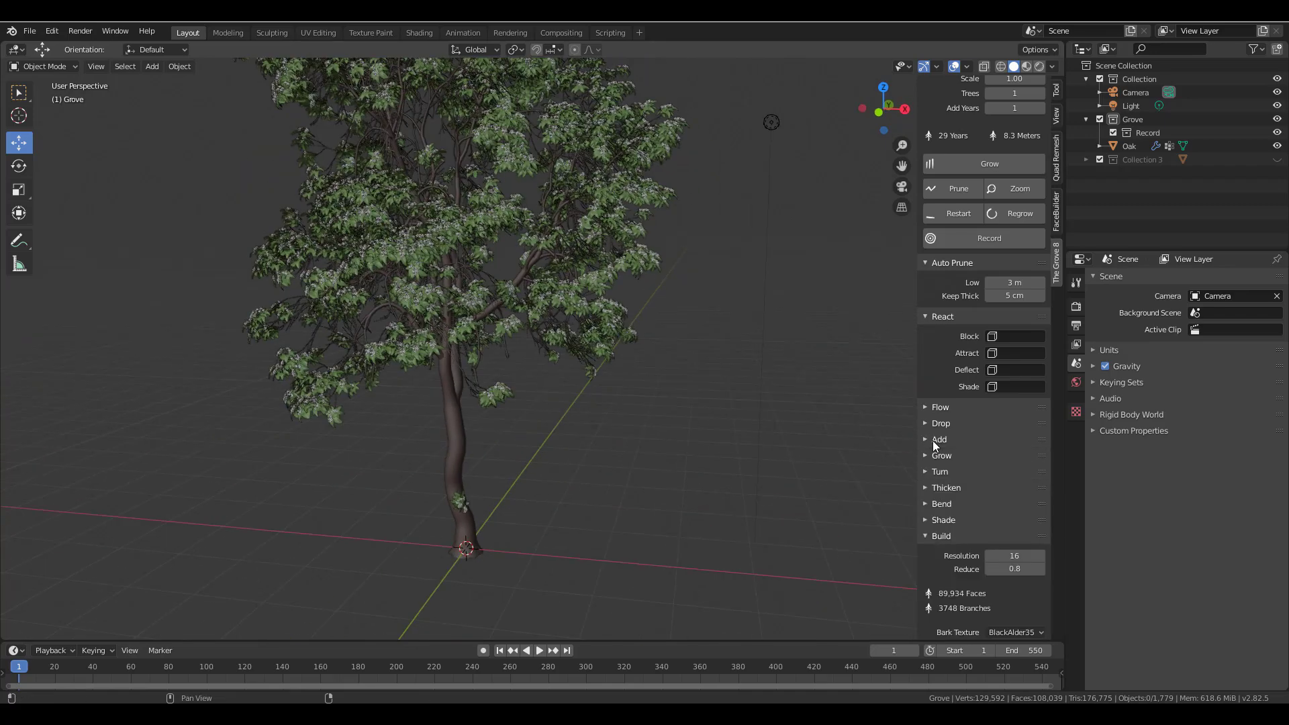
left_click(928, 457)
left_click(928, 455)
left_click(928, 472)
left_click(927, 473)
scroll(933, 443, "down", 2)
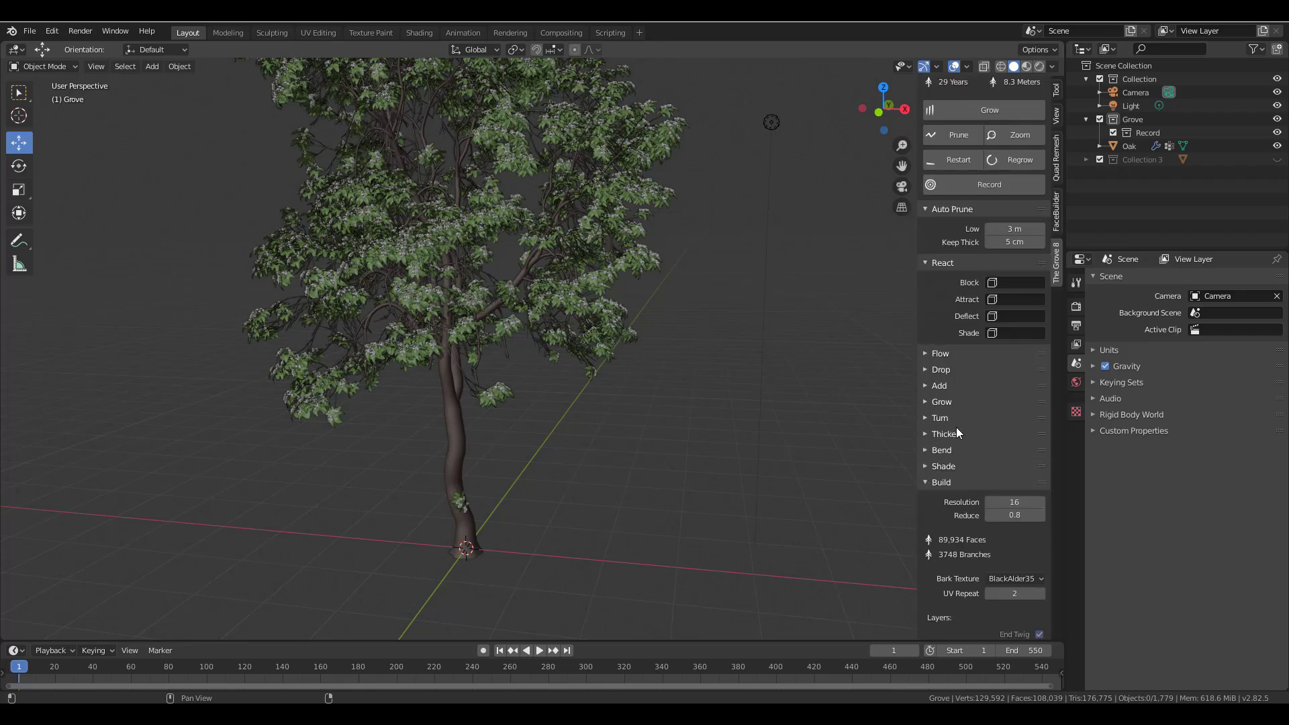
scroll(964, 450, "down", 10)
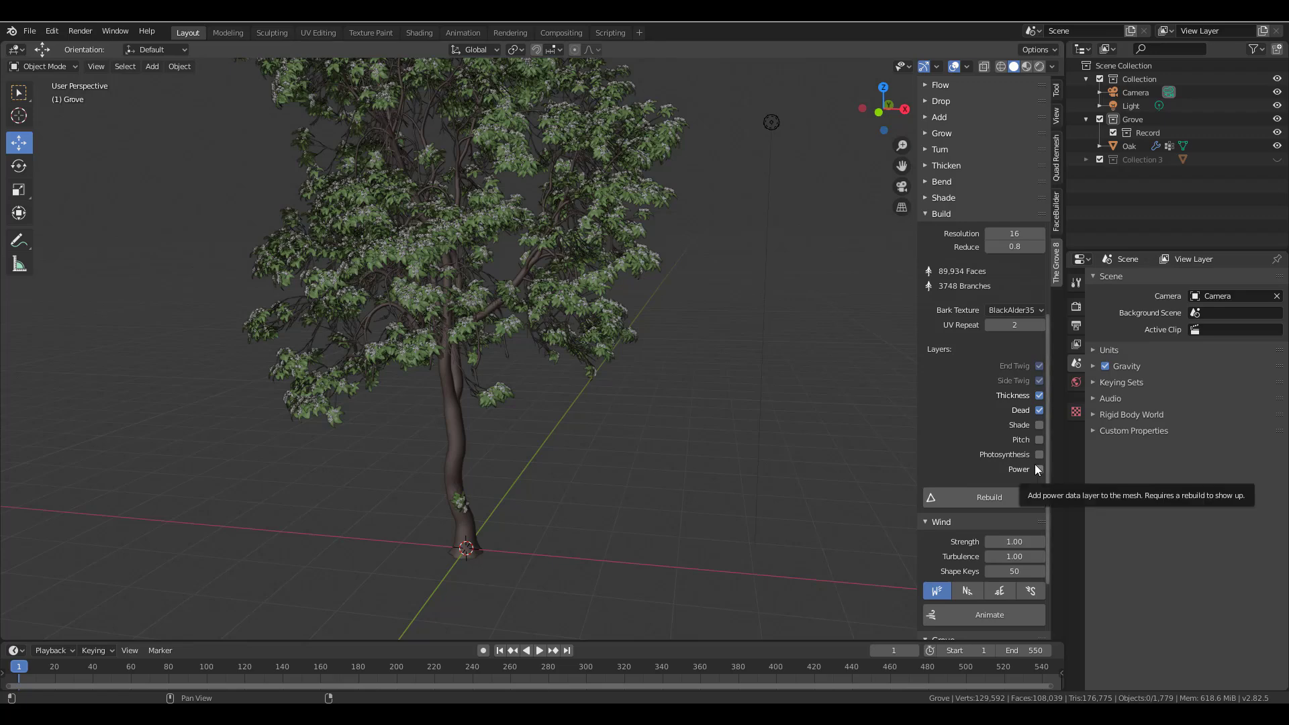
middle_click_drag(581, 383, 657, 497)
middle_click_drag(673, 479, 703, 489)
scroll(545, 471, "up", 4)
middle_click_drag(545, 471, 611, 180)
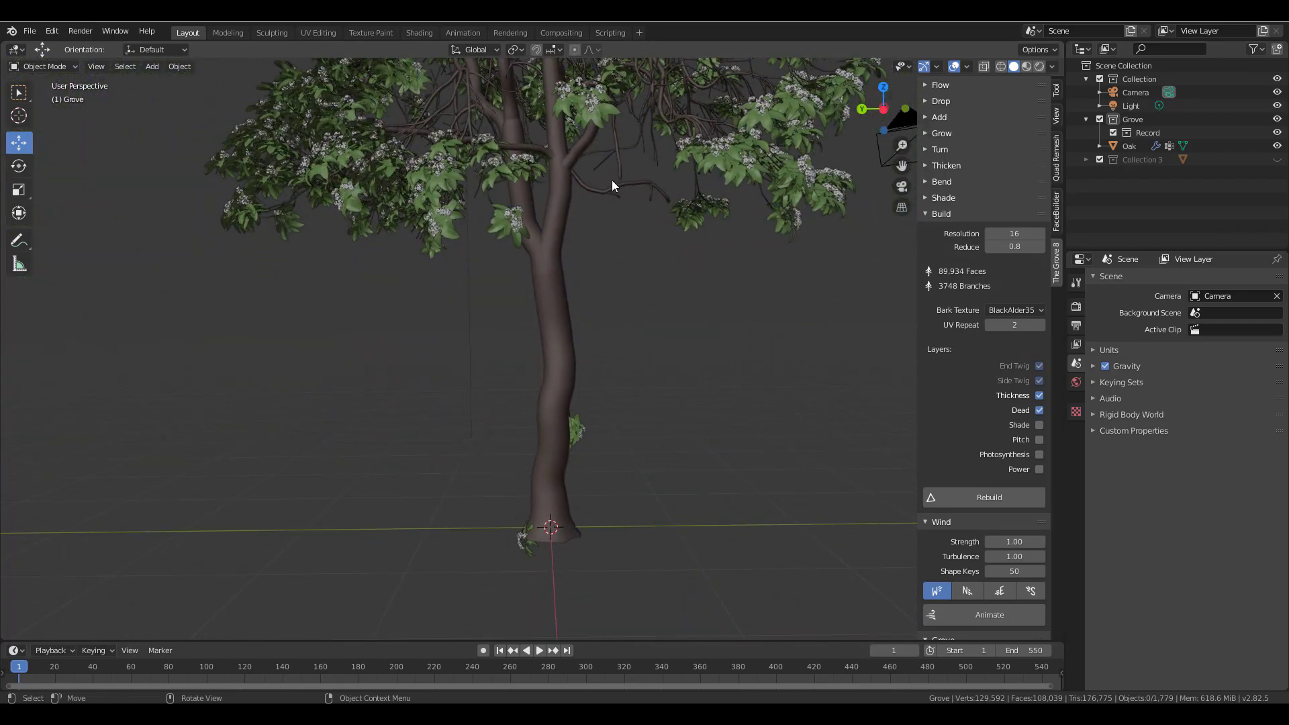
middle_click_drag(599, 308, 625, 631, "shift")
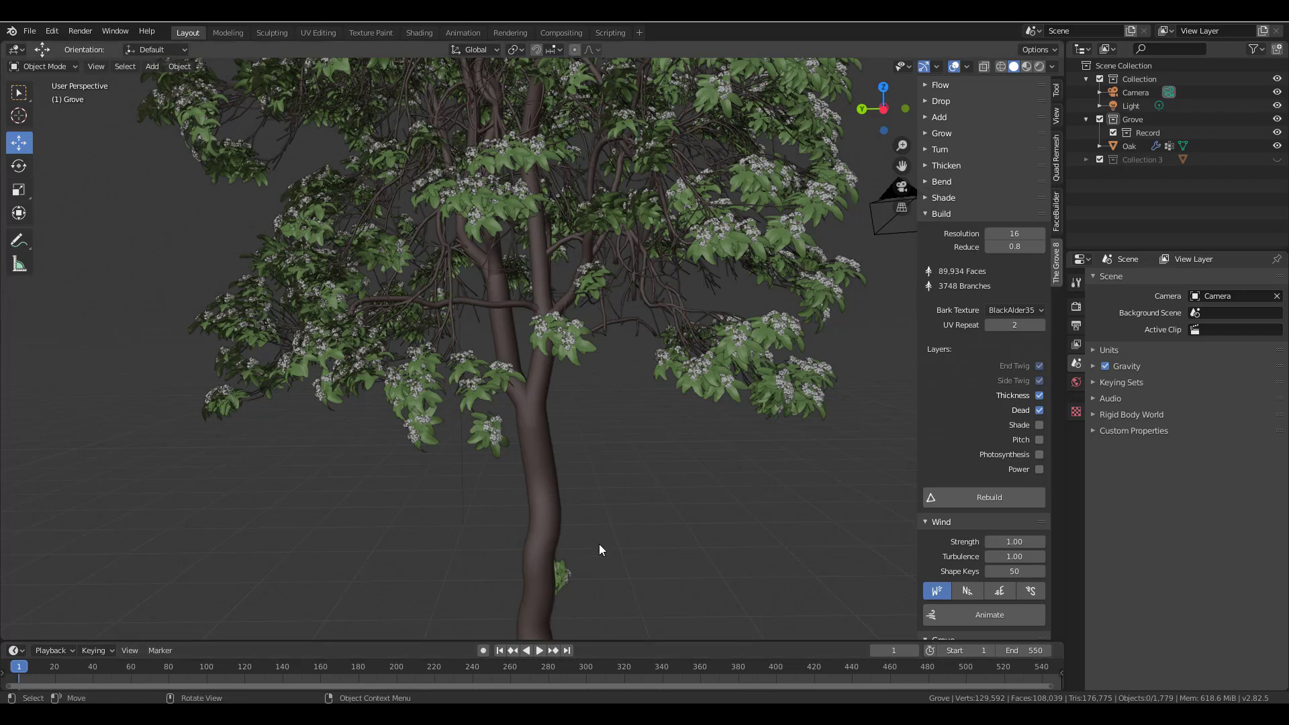
middle_click_drag(599, 544, 651, 461, "shift")
scroll(687, 484, "down", 4)
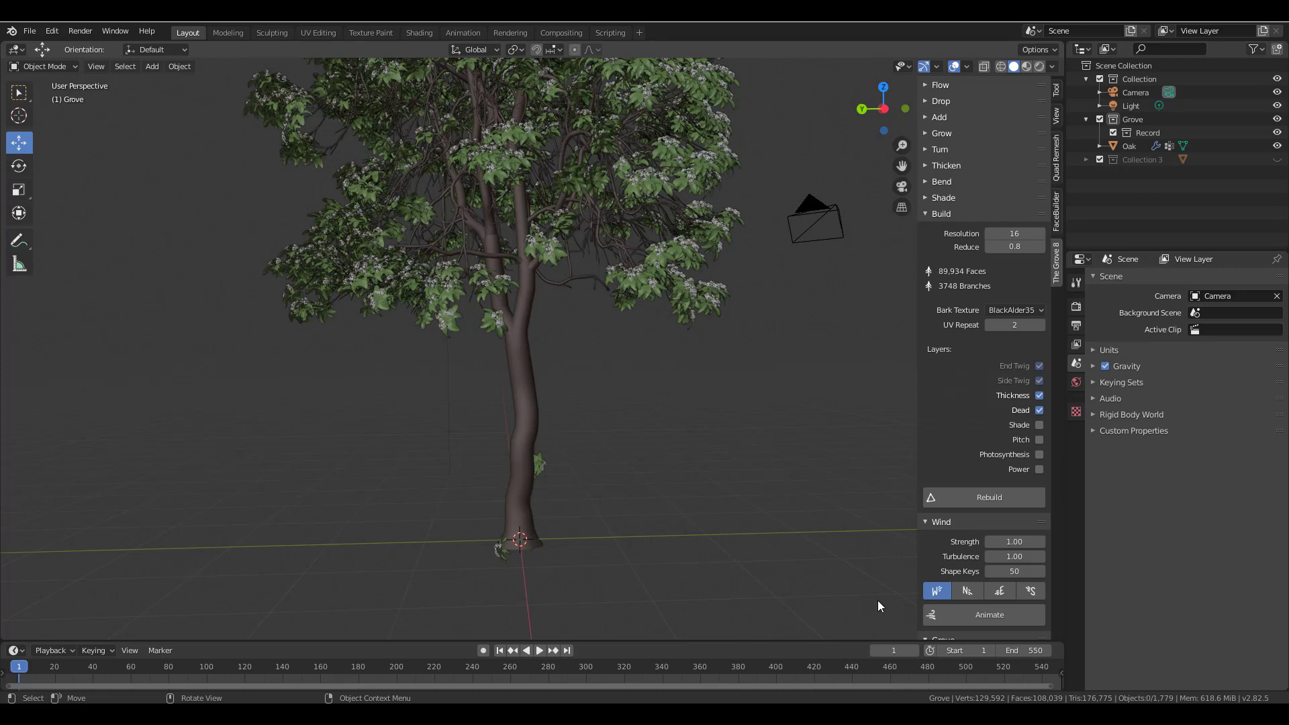
- Generate the oak's wind animation, preview the sway, then select the Ash tree
left_click(957, 615)
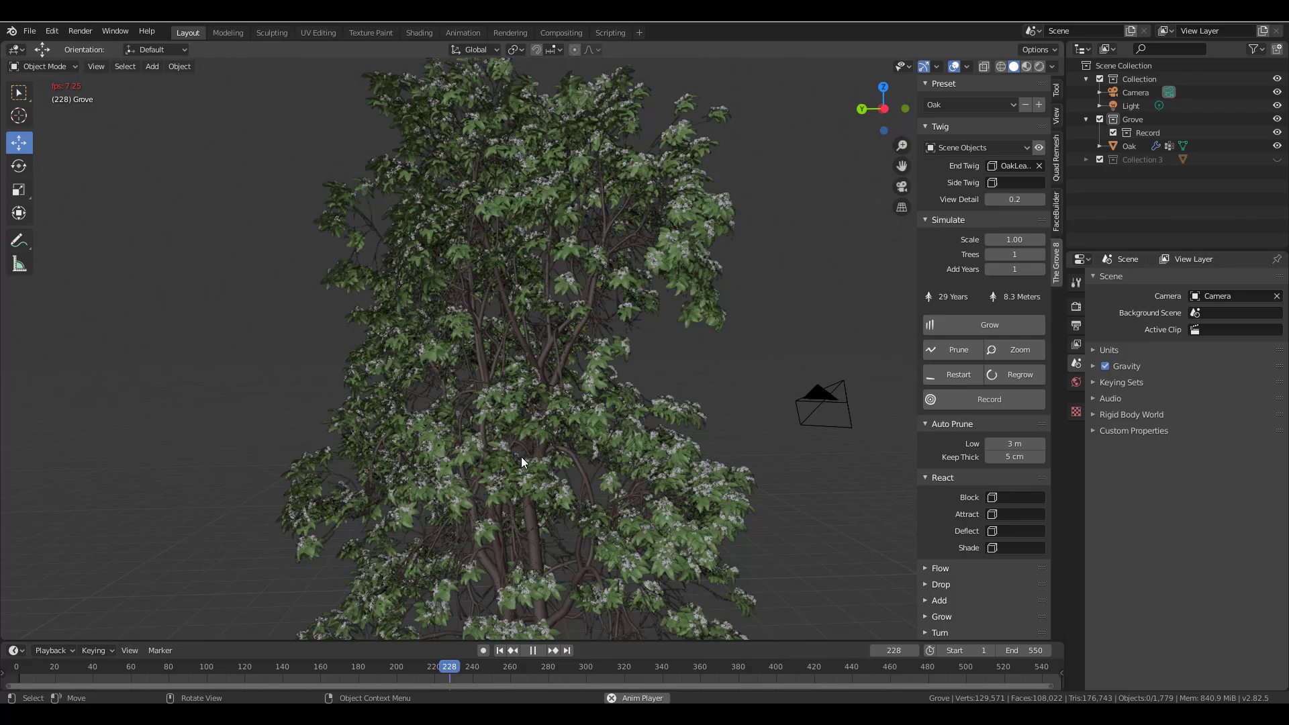
middle_click_drag(521, 457, 645, 461)
scroll(988, 522, "down", 12)
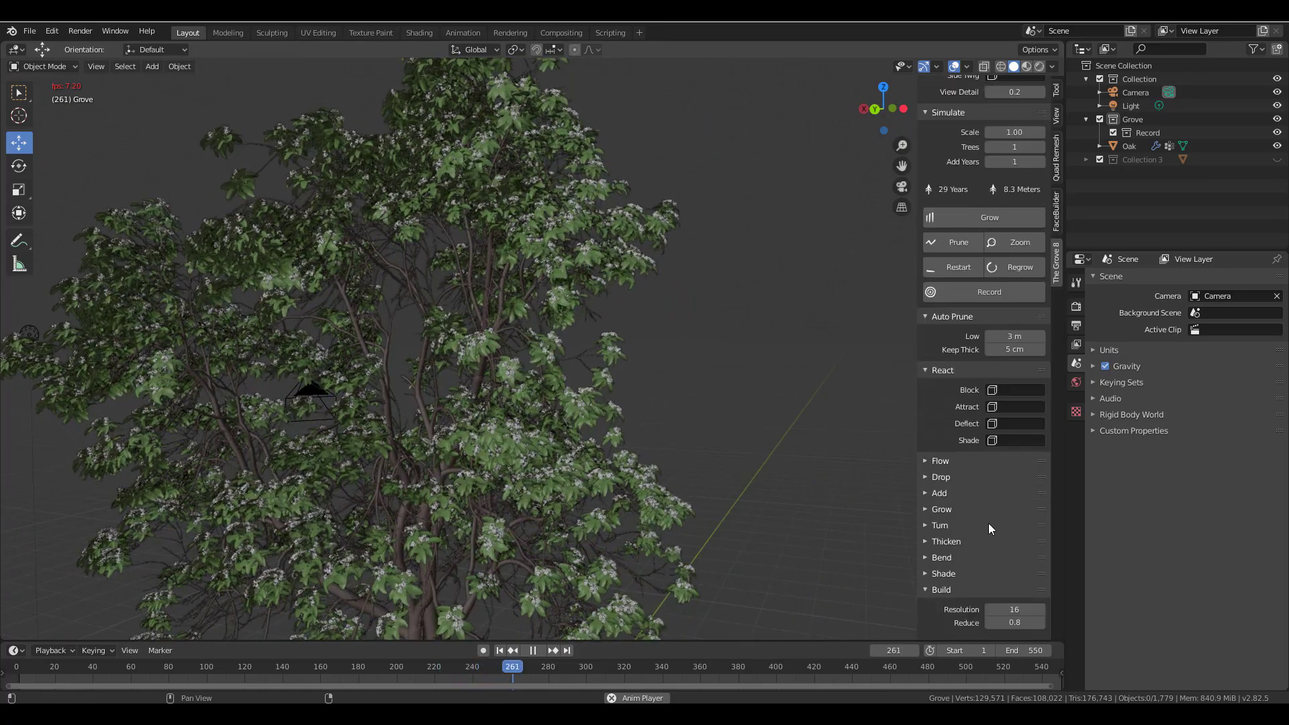
scroll(988, 523, "down", 8)
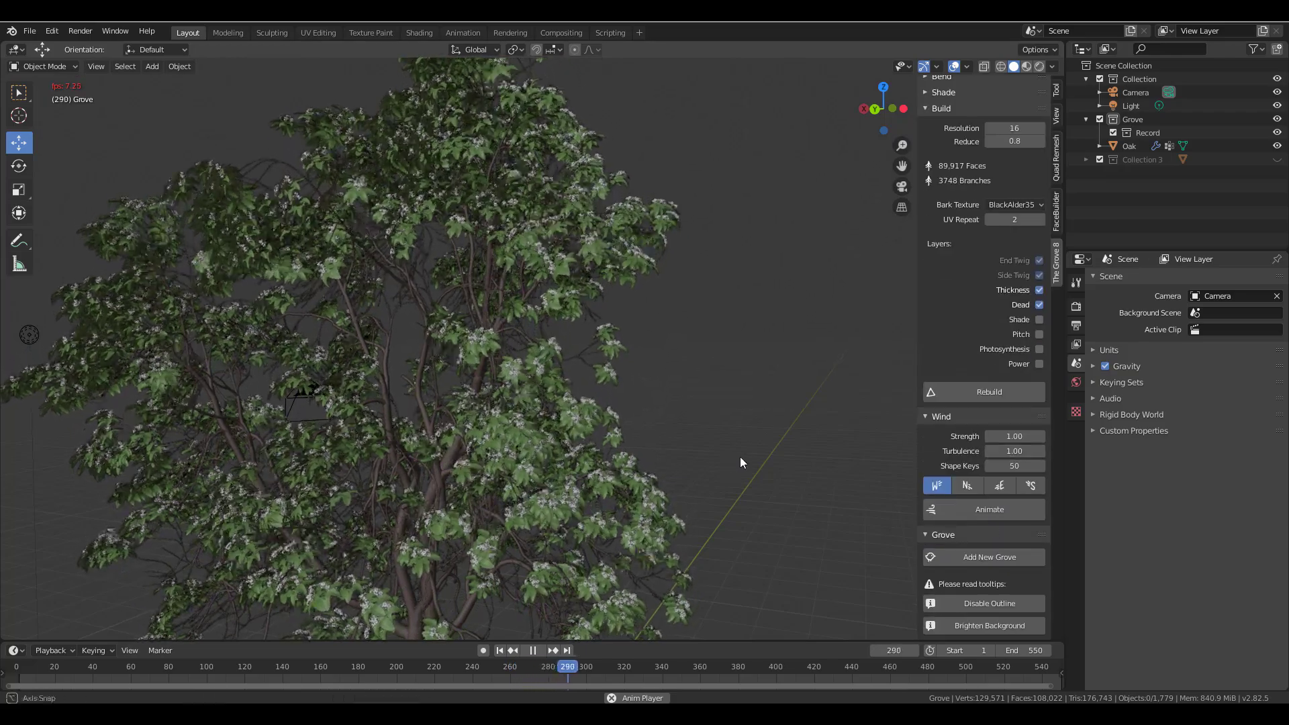
middle_click_drag(739, 457, 659, 484)
scroll(659, 480, "down", 10)
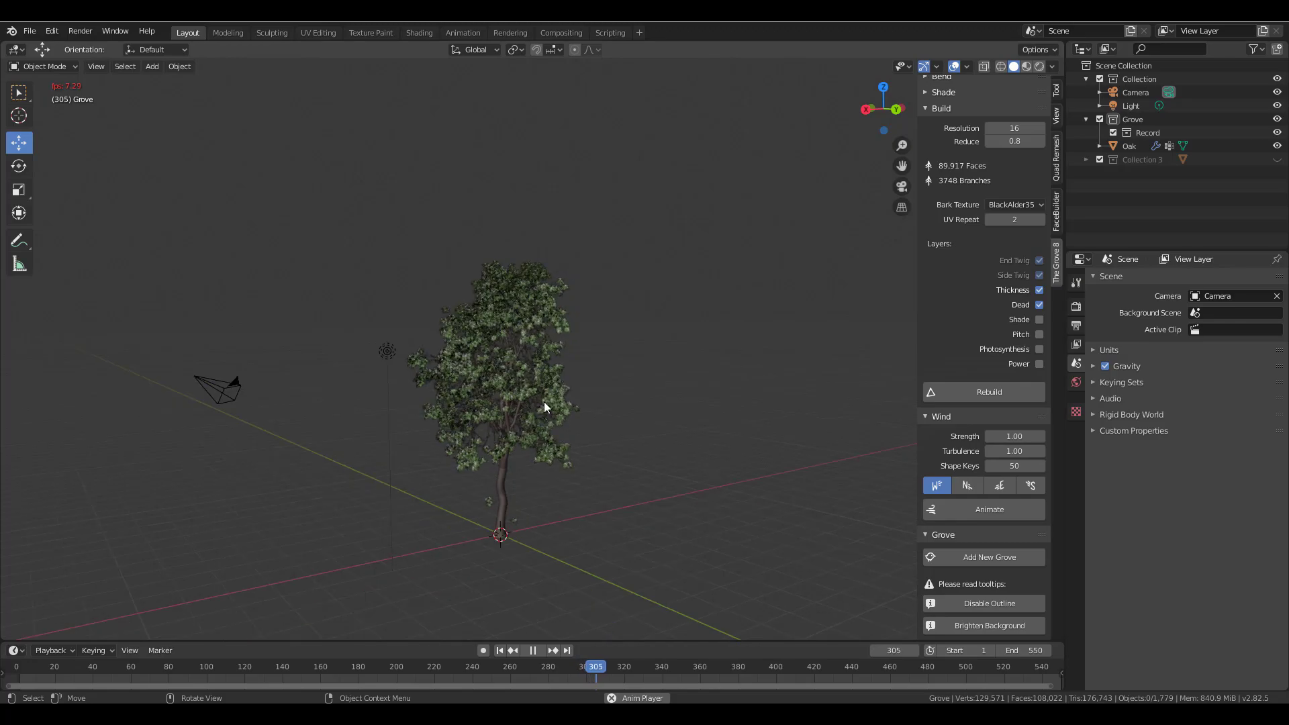
scroll(545, 371, "up", 10)
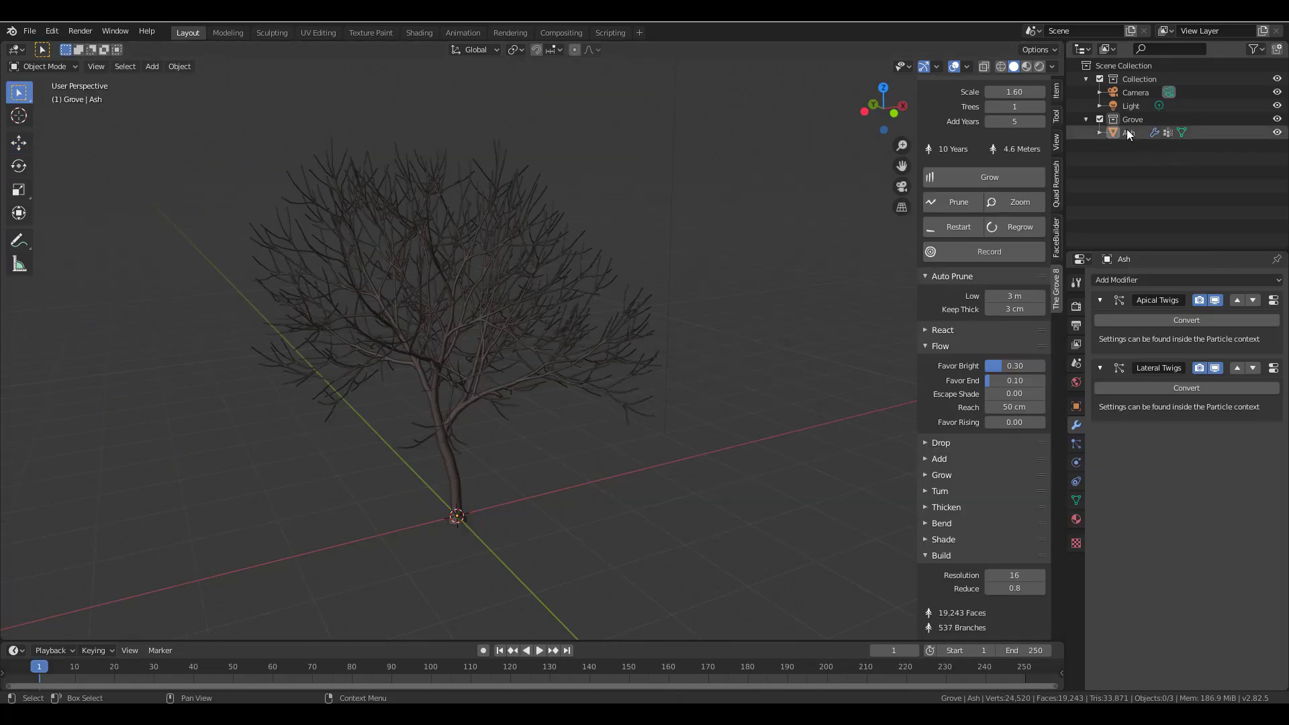
left_click(1128, 132)
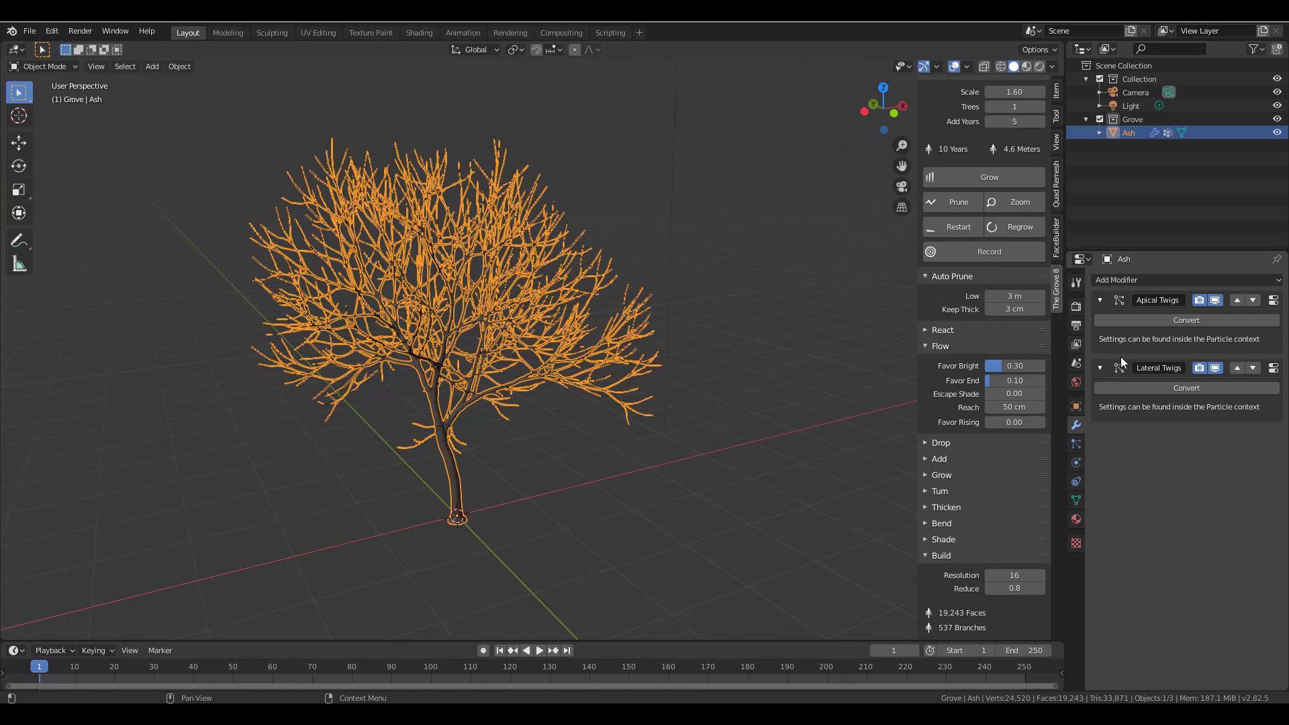
- Add a Suzanne monkey, scale it down tiny and slide it along X beside the Ash tree
scroll(991, 360, "up", 5)
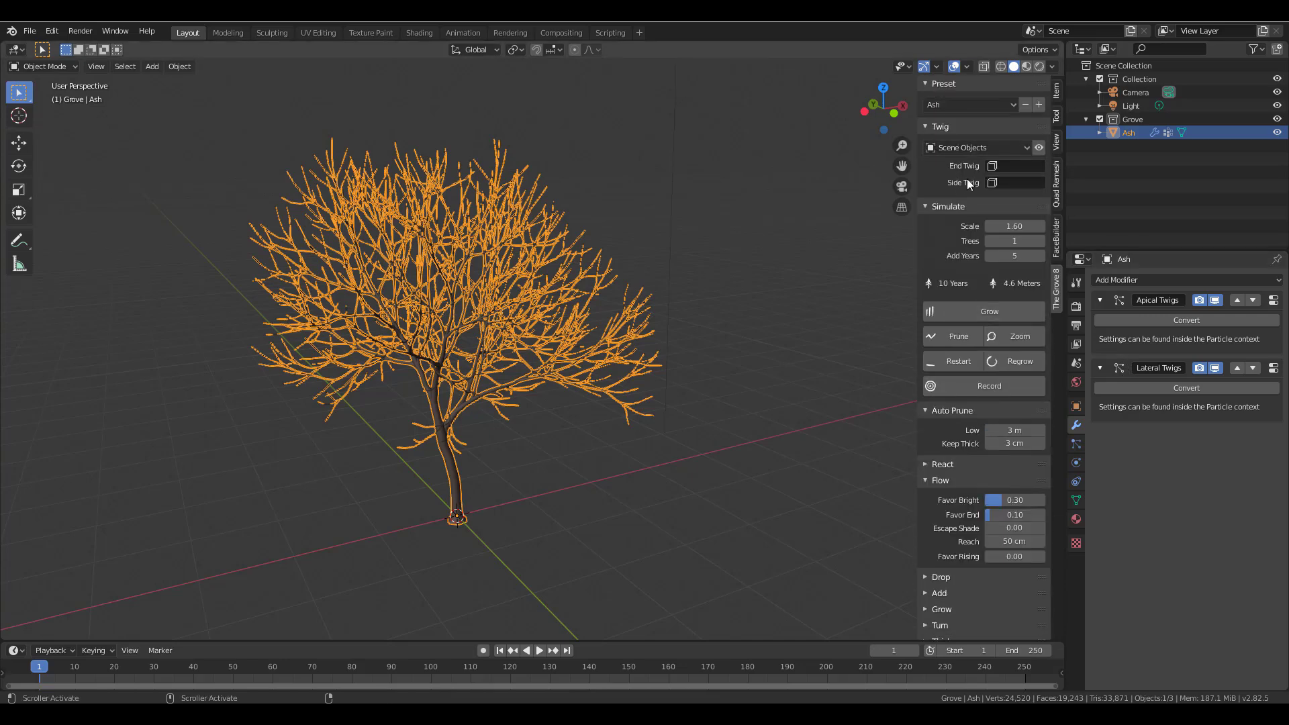
left_click(669, 537)
key("shift+a")
mouse_move(691, 444)
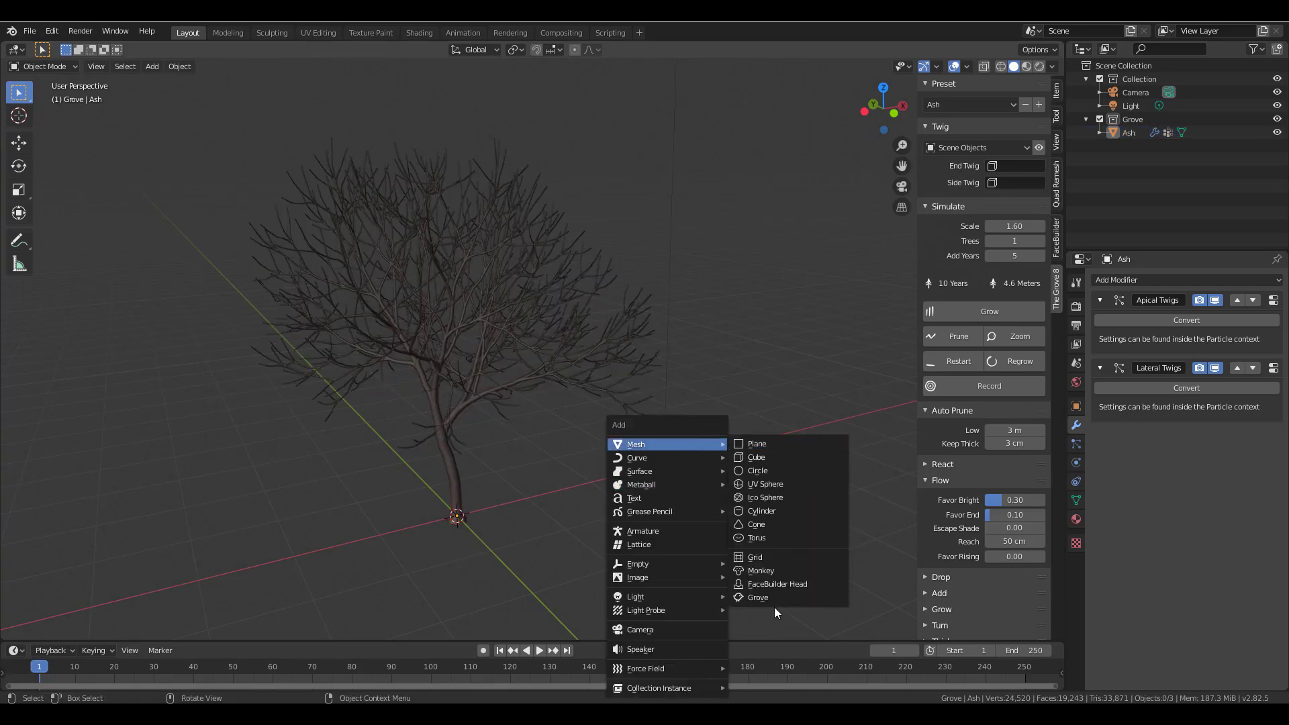
left_click(761, 570)
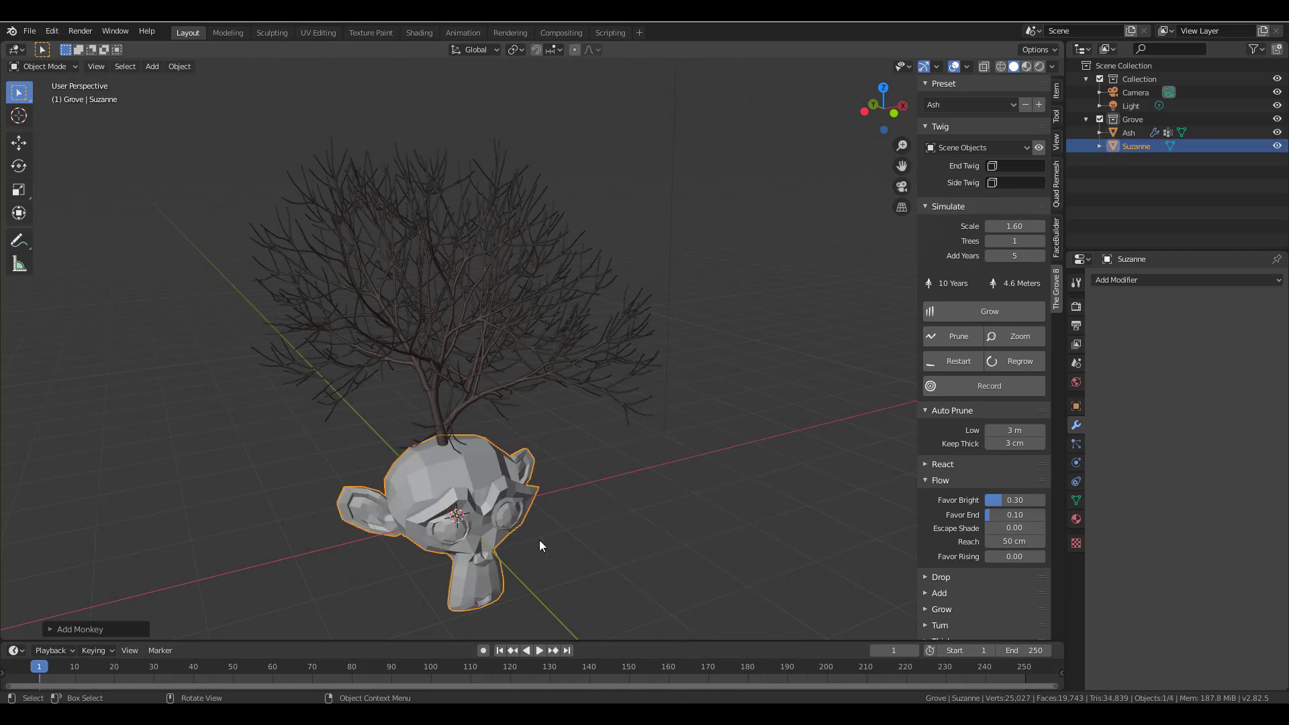
middle_click_drag(538, 540, 558, 565, "alt")
key("s")
left_click(574, 566)
key("g")
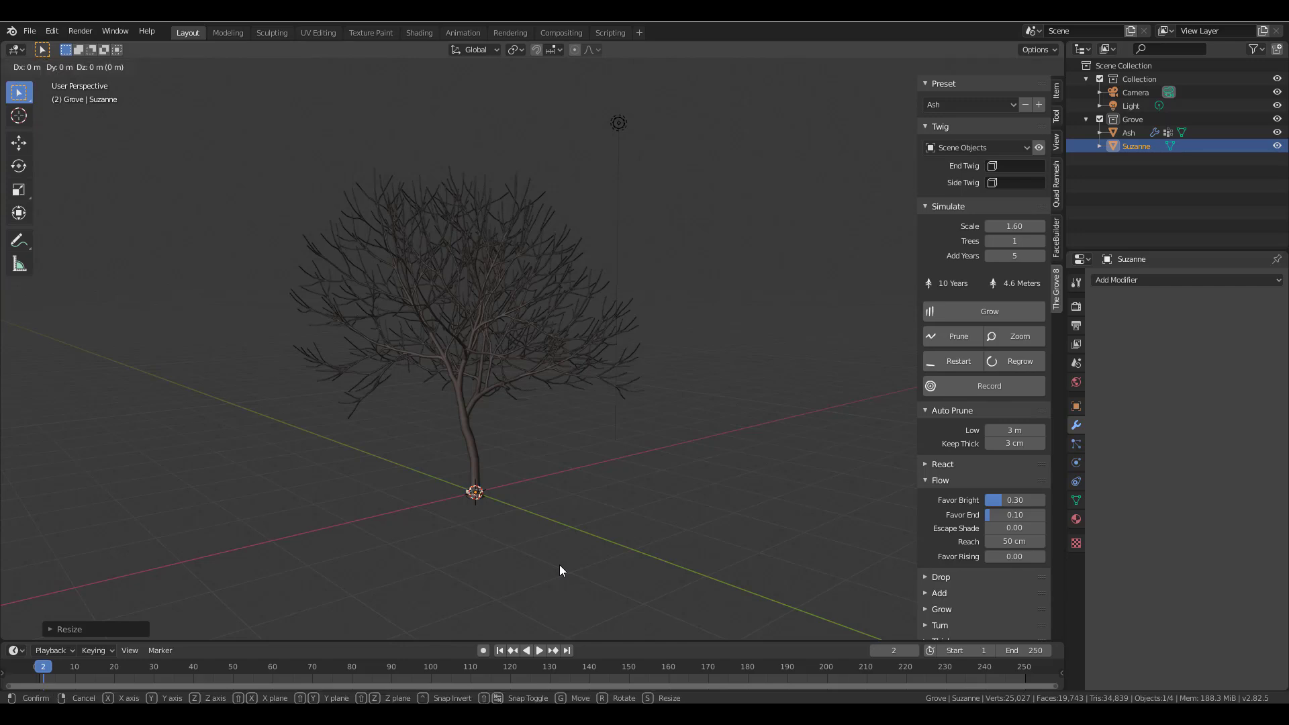
key("x")
left_click(442, 581)
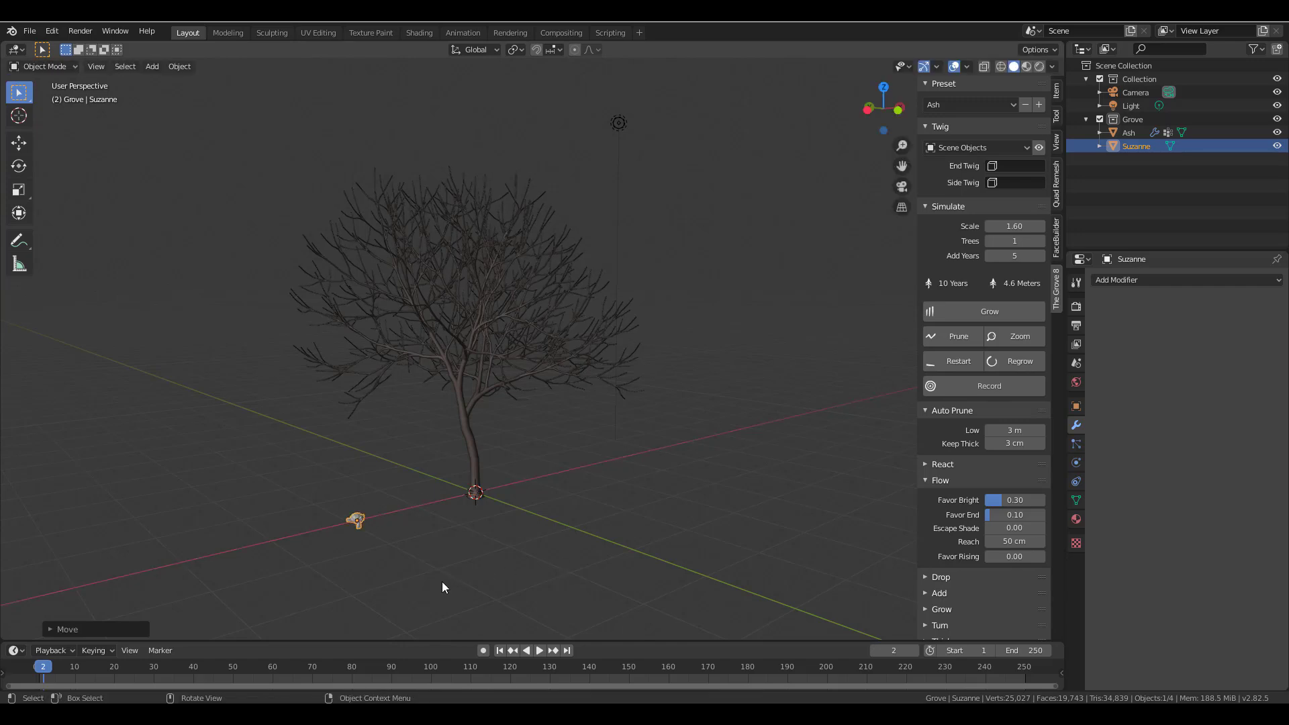
- Create Collection 3 in the outliner and move Suzanne into it
right_click(1116, 172)
left_click(1097, 176)
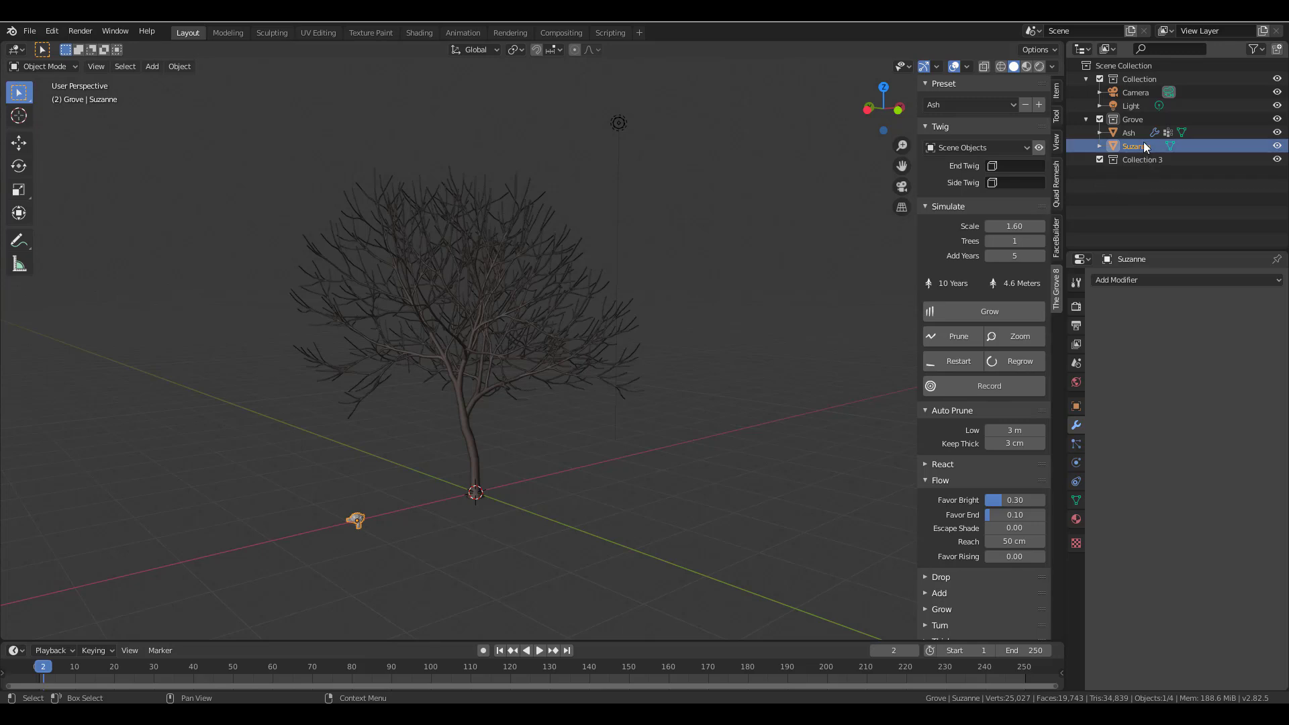
left_click_drag(1142, 142, 1137, 160)
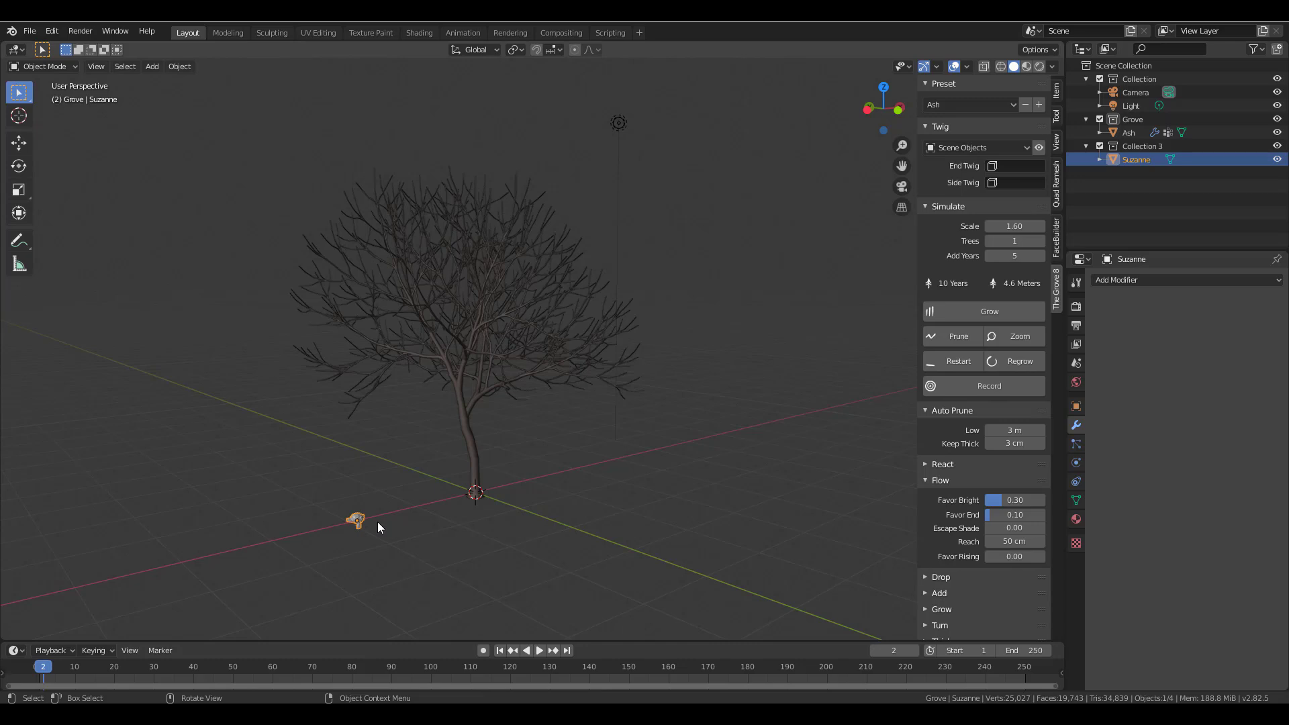
scroll(381, 490, "up", 3)
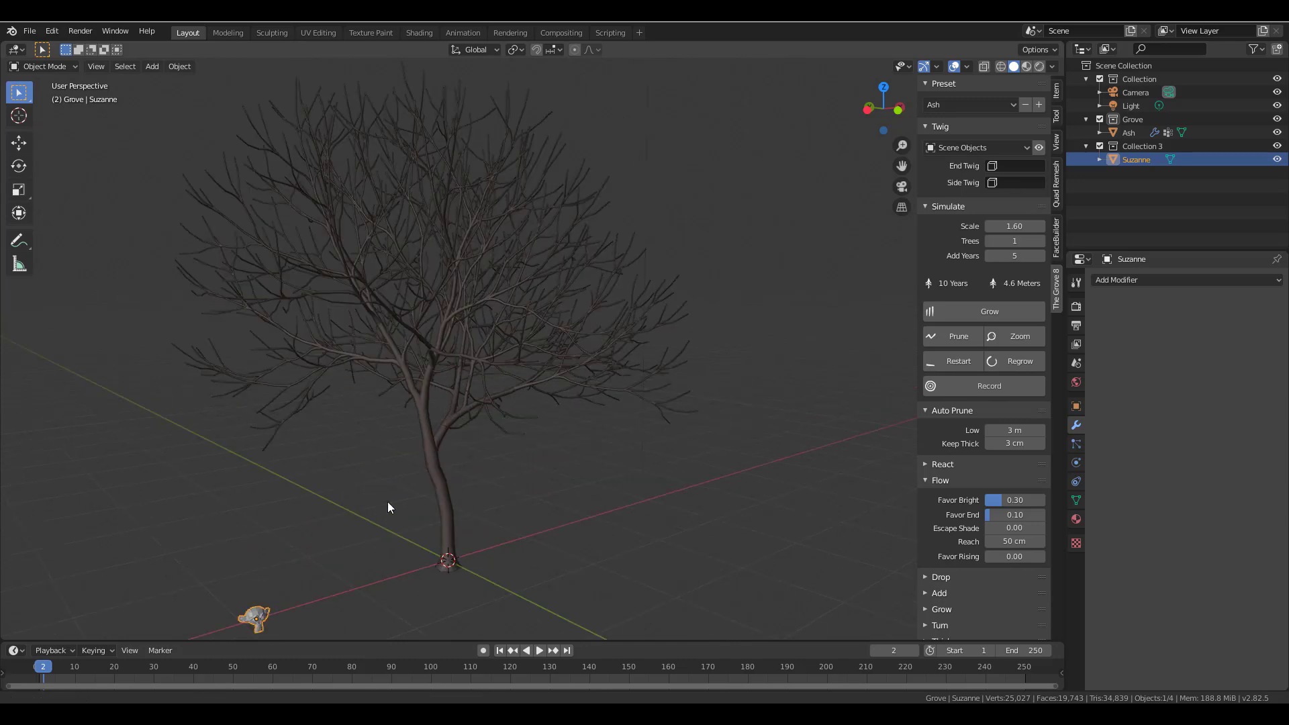
middle_click_drag(388, 501, 373, 549, "shift")
- Set Suzanne as the Instance Object for the Ash tree's Lateral Twigs particle system
left_click(505, 438)
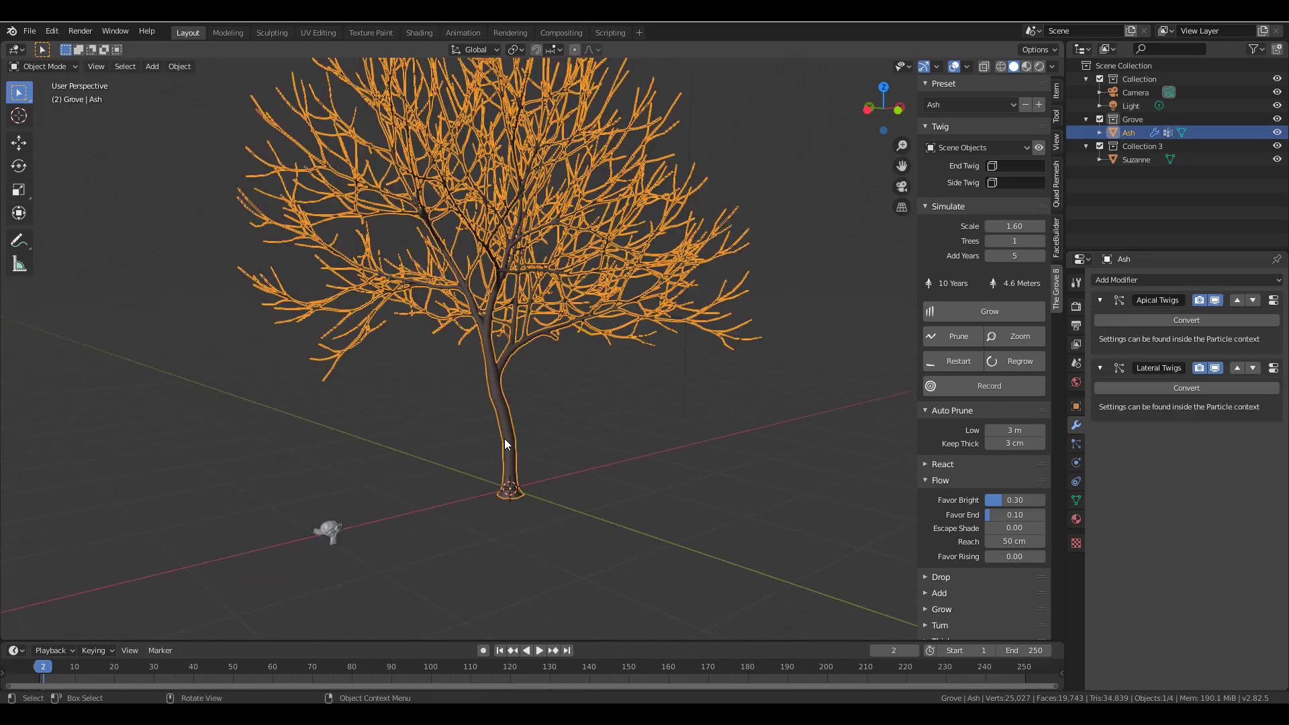
left_click(1077, 445)
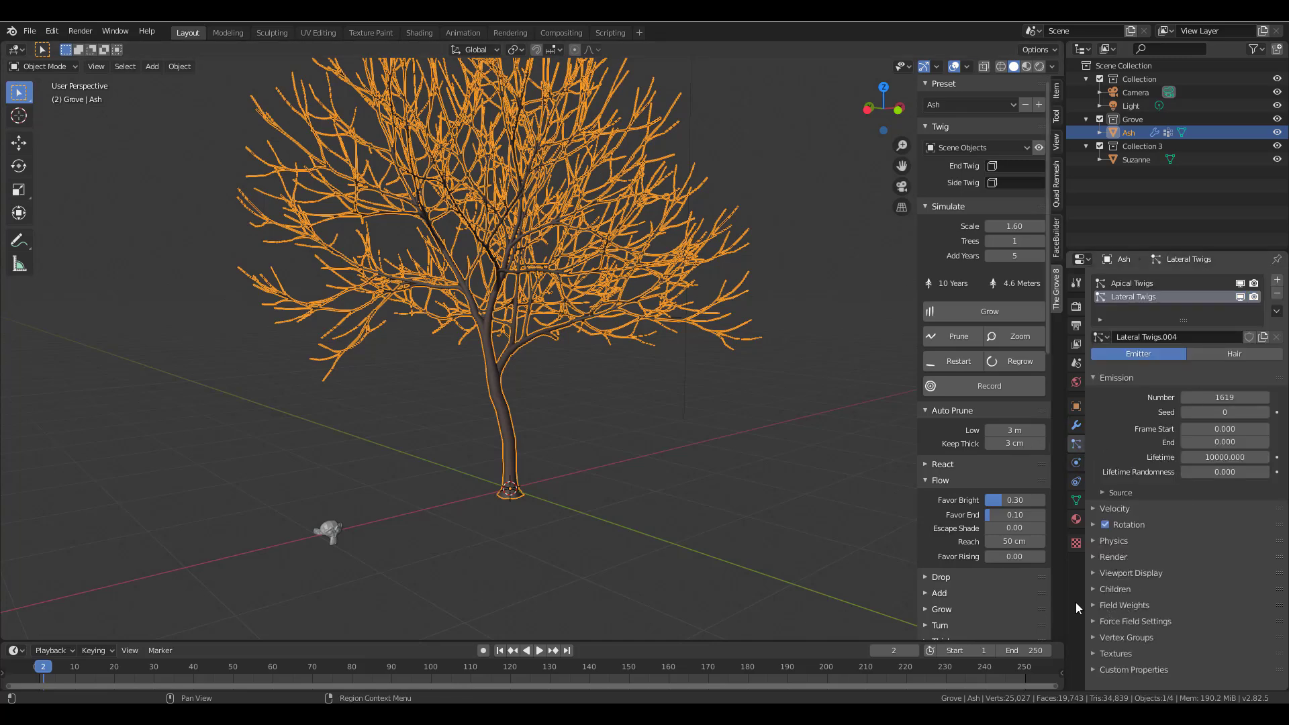
left_click(1092, 556)
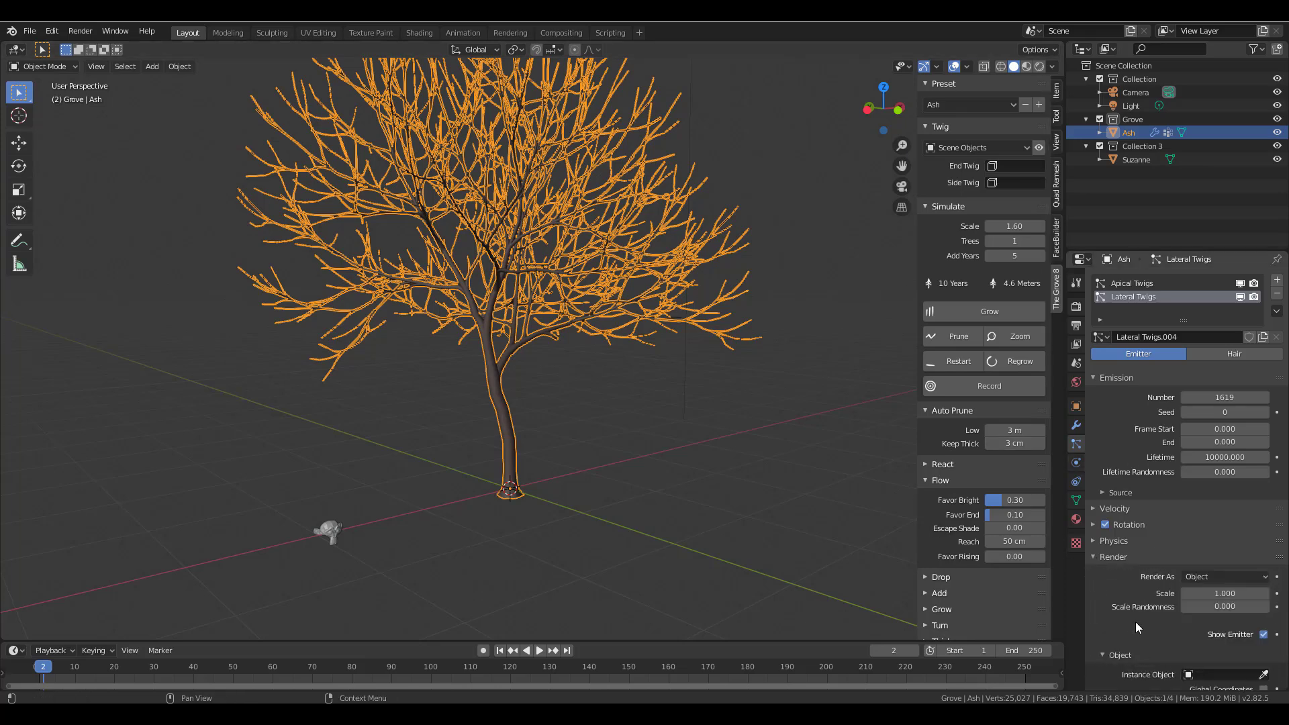
scroll(1134, 622, "down", 5)
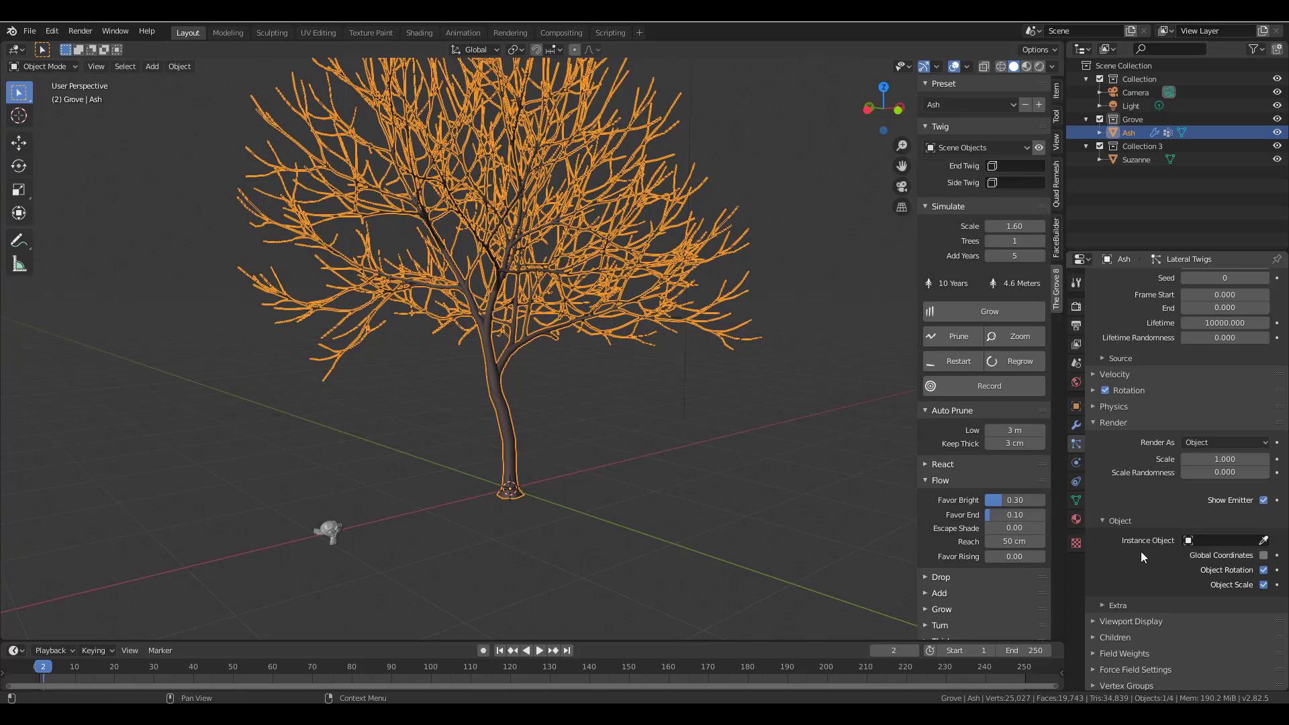
left_click(1263, 541)
left_click(327, 526)
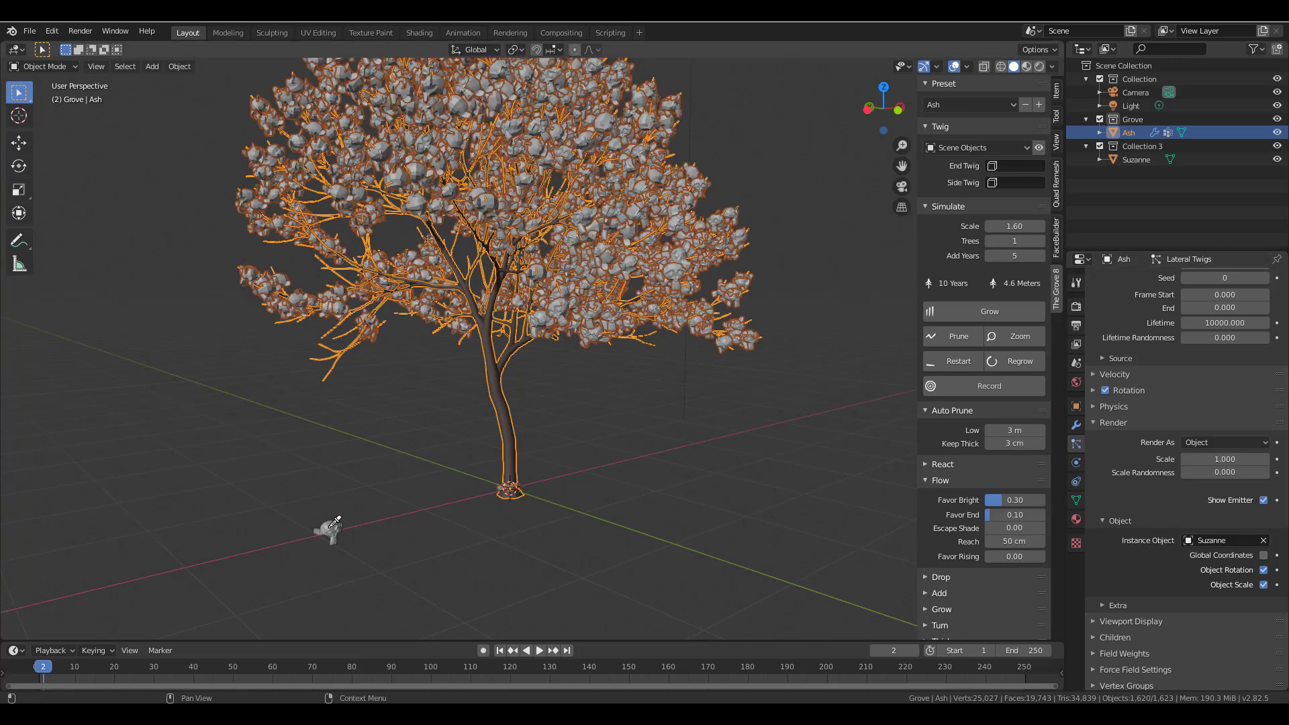
key("KP_Decimal")
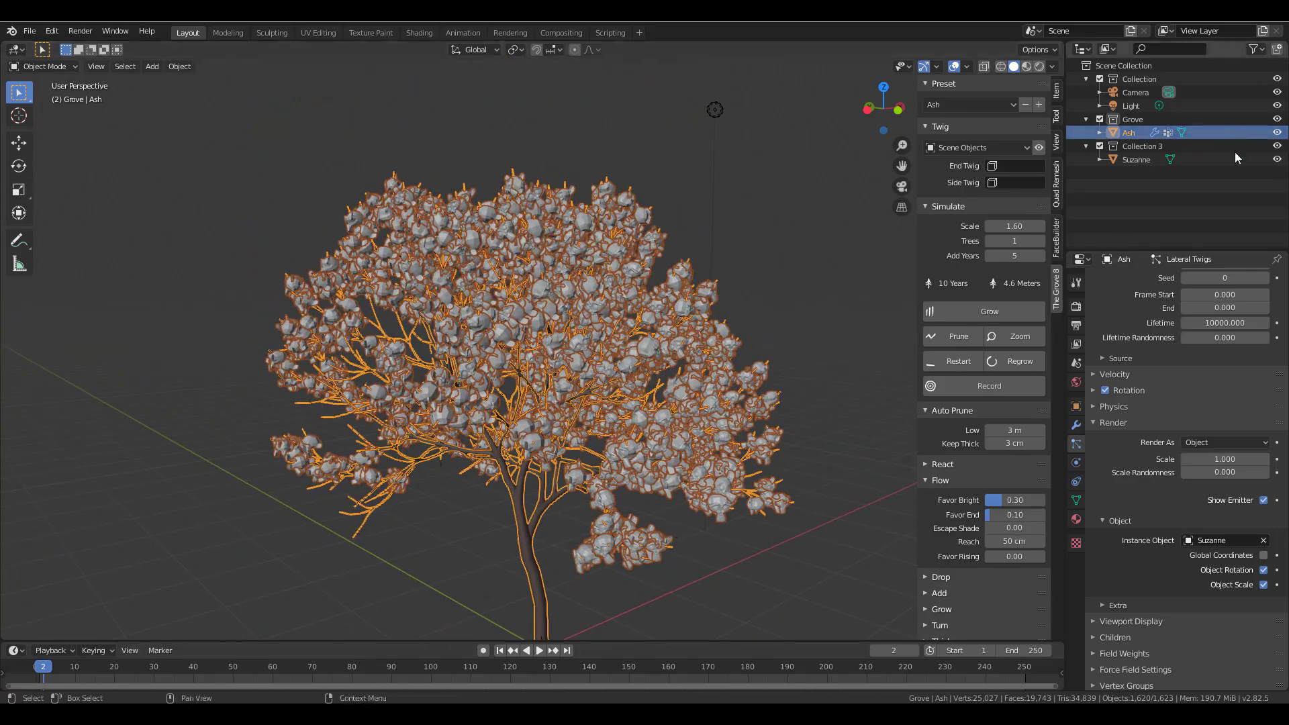
- Hide Collection 3 and orbit the Ash tree to inspect the monkey twigs
left_click(1277, 147)
scroll(604, 389, "up", 6)
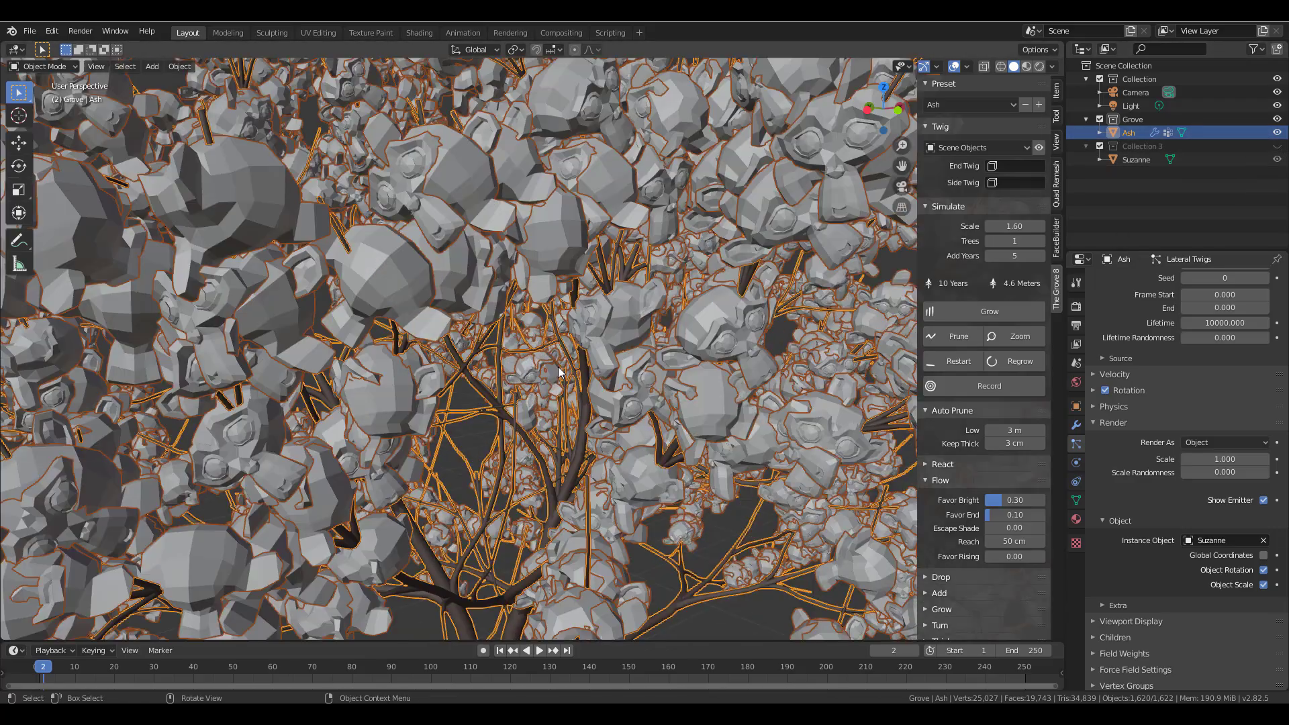
middle_click_drag(604, 390, 628, 355)
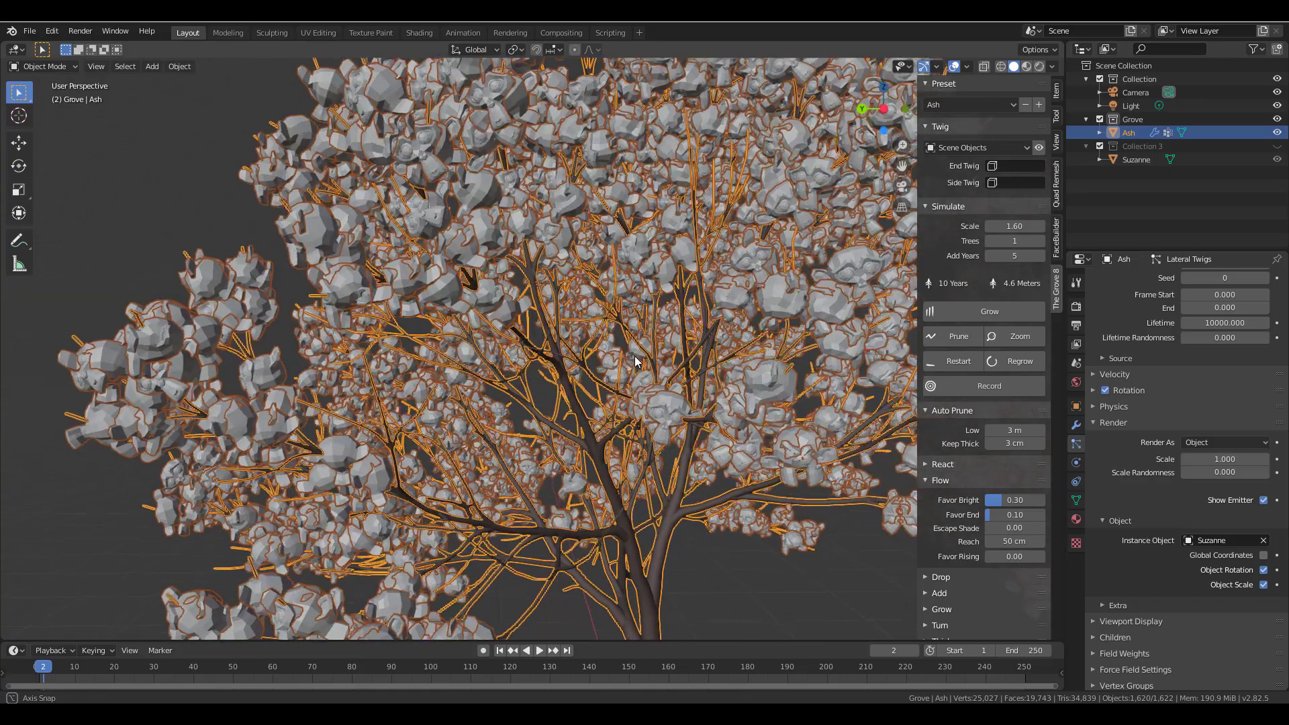
scroll(628, 356, "up", 5)
left_click(1135, 159)
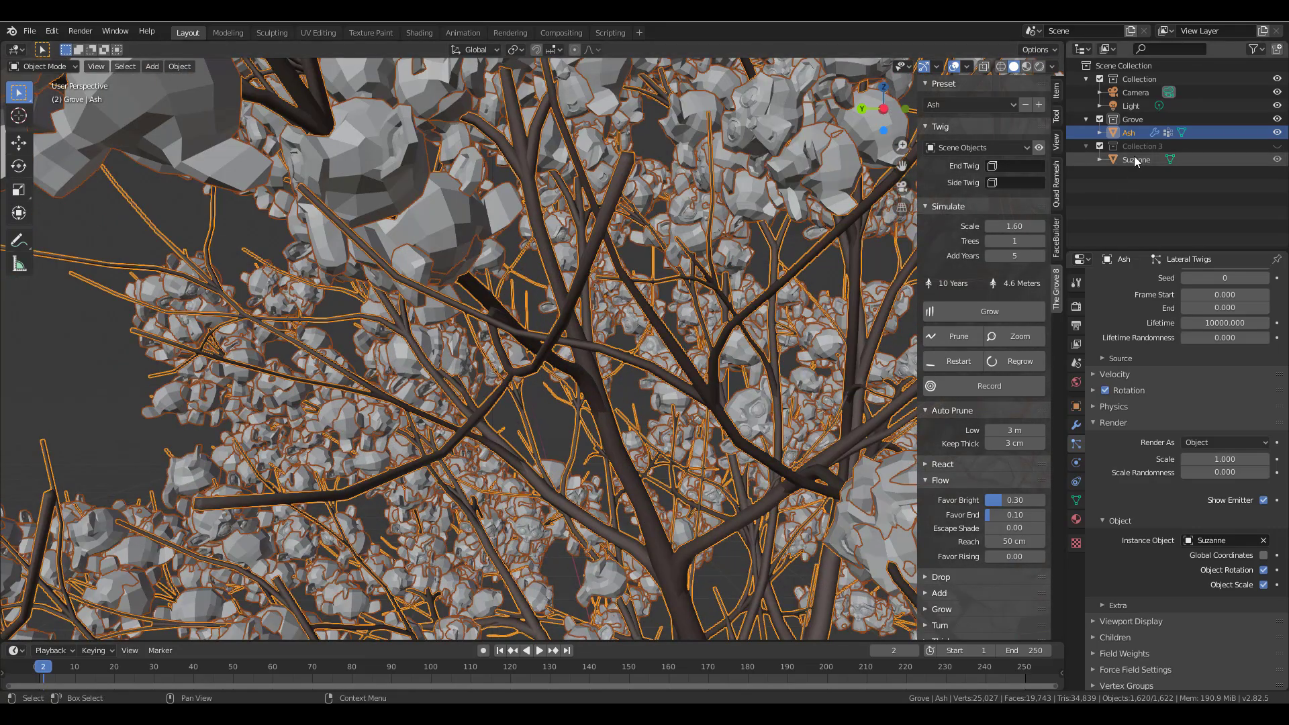
scroll(549, 496, "down", 8)
middle_click_drag(555, 515, 596, 463)
middle_click_drag(636, 566, 577, 571)
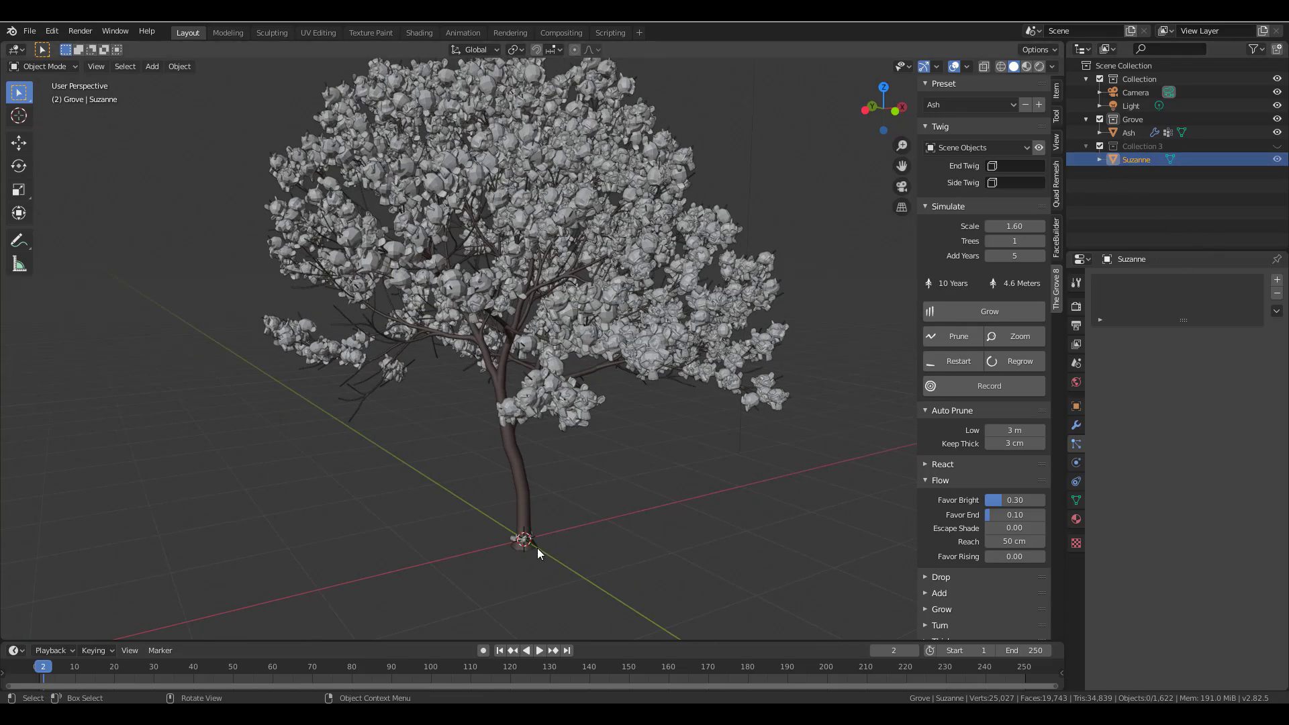
- Unhide Collection 3, scale Suzanne down to about 0.69, then hide the collection again
left_click(519, 537)
key("KP_Decimal")
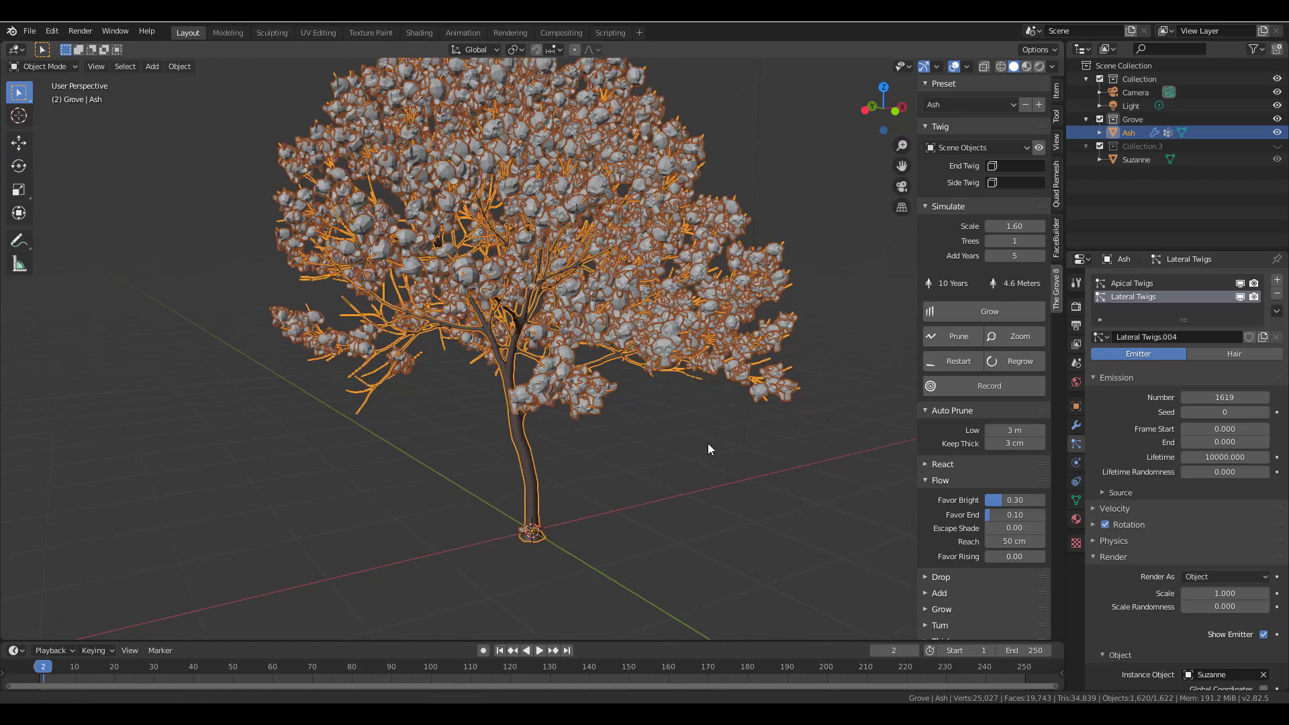
left_click(1277, 148)
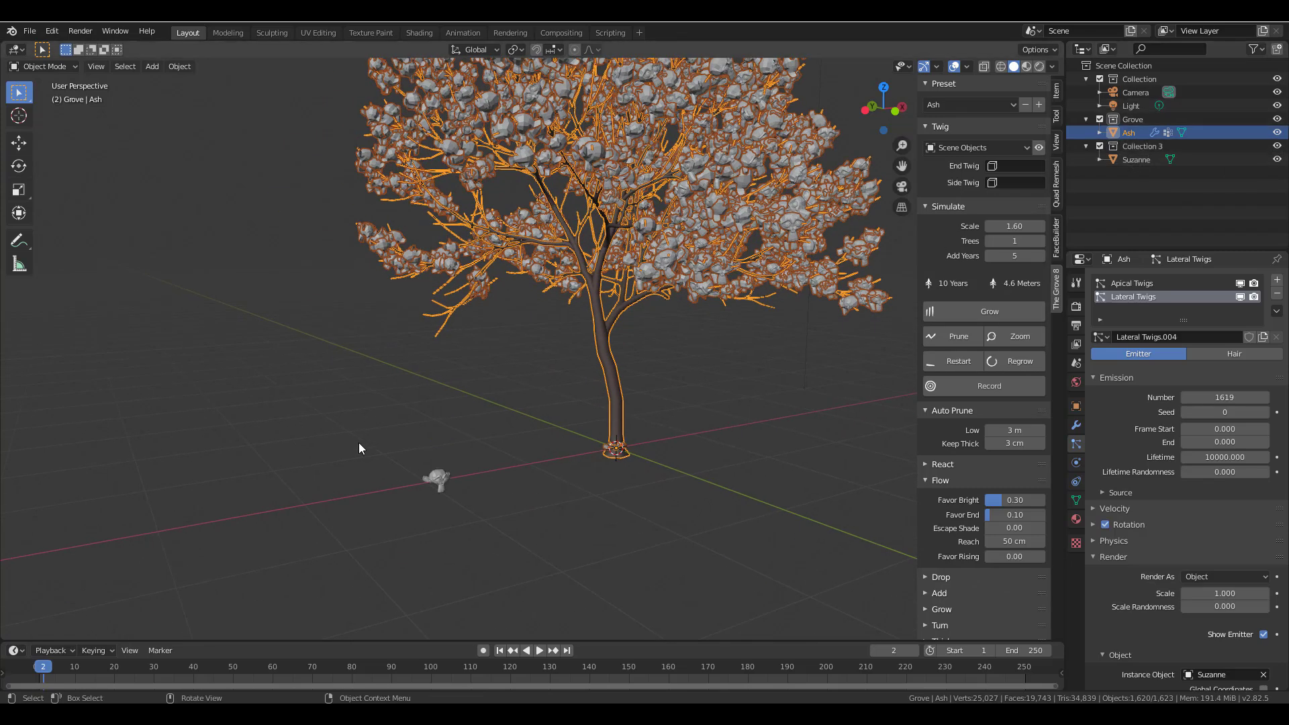
left_click(451, 472)
key("s")
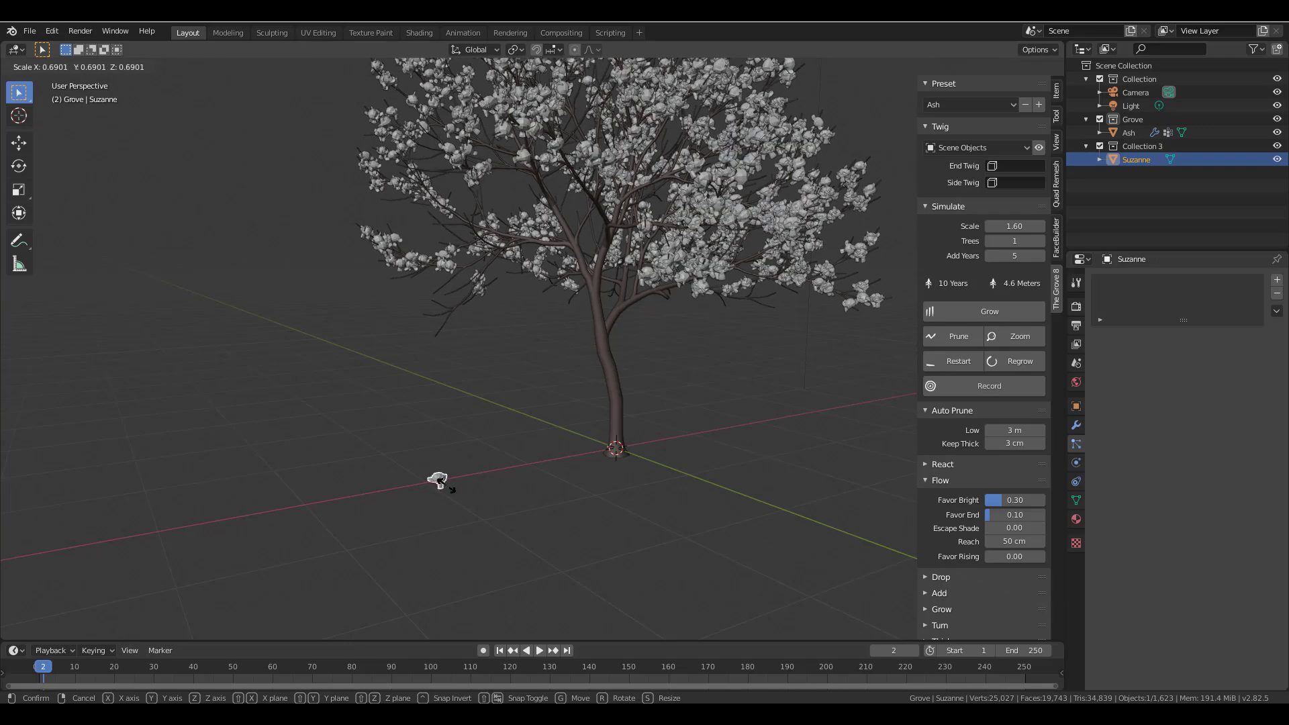
left_click(439, 481)
middle_click_drag(438, 481, 538, 549)
left_click(1277, 146)
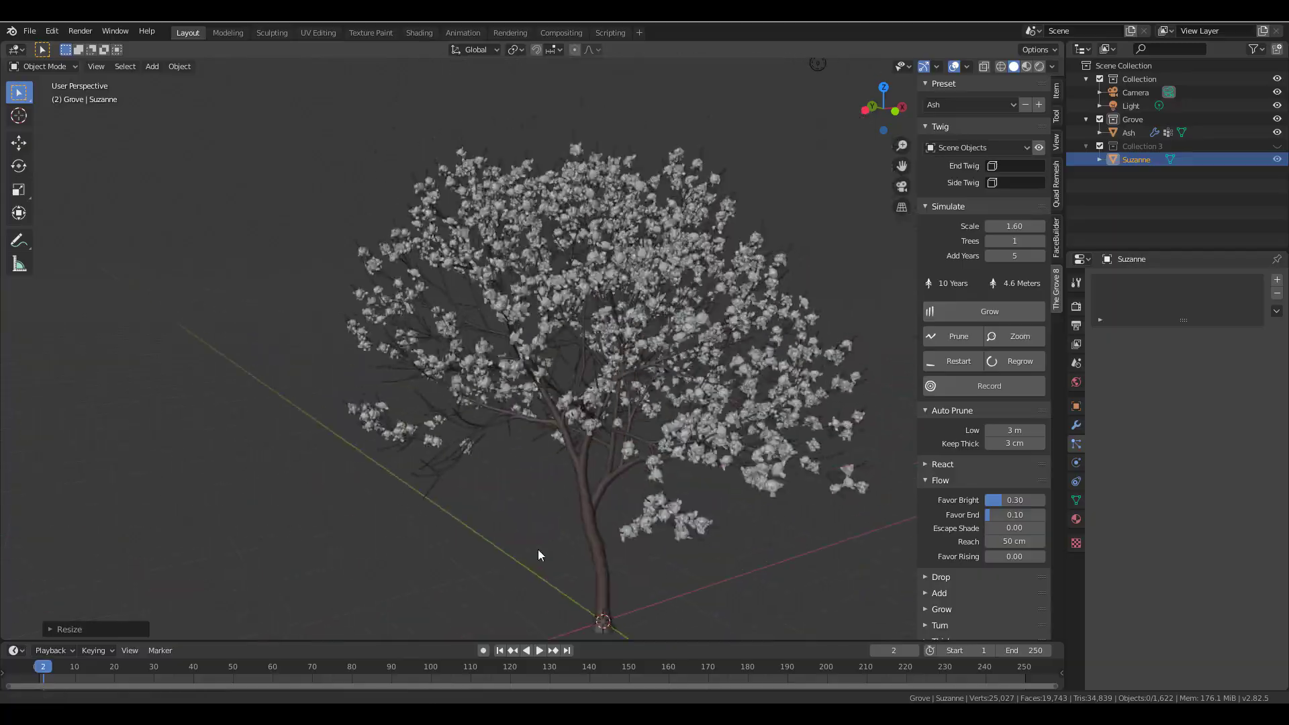
- Check the Ash tree's Apical Twigs and Lateral Twigs particle system settings
scroll(549, 370, "up", 6)
middle_click_drag(533, 388, 417, 245)
scroll(731, 423, "down", 6)
scroll(659, 249, "up", 5)
scroll(421, 255, "down", 8)
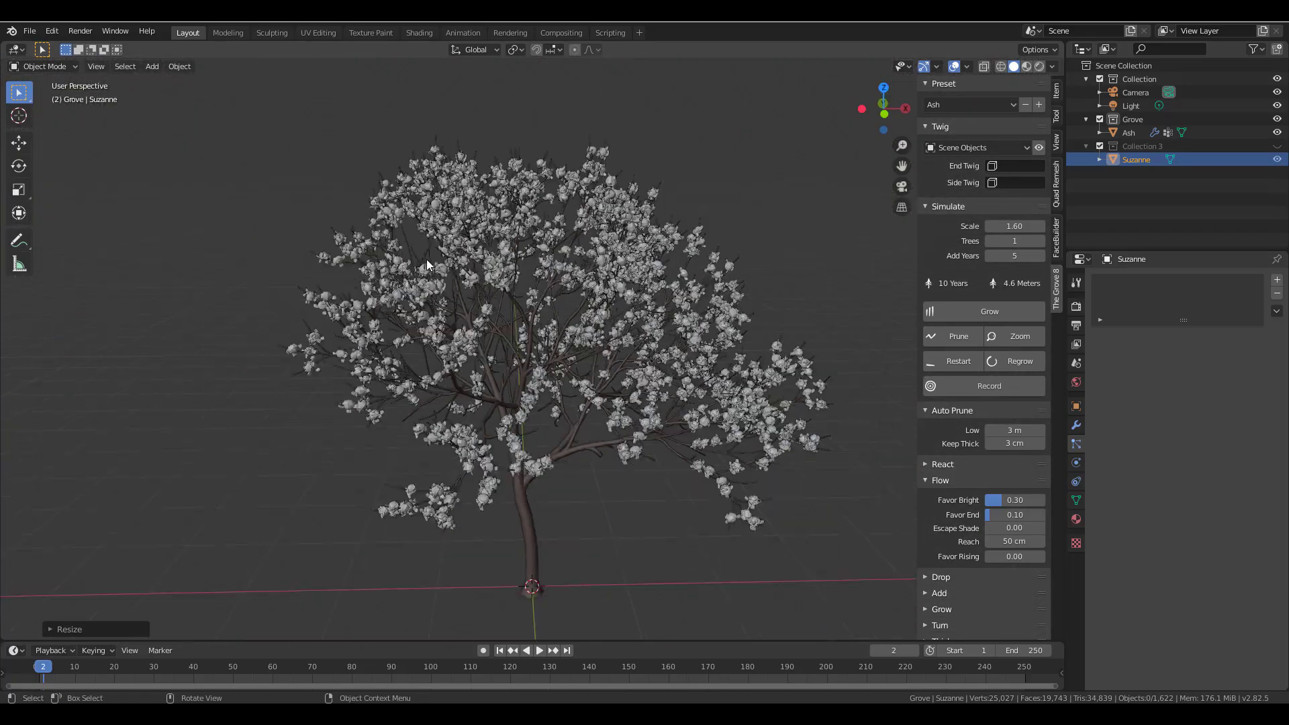
scroll(527, 294, "up", 6)
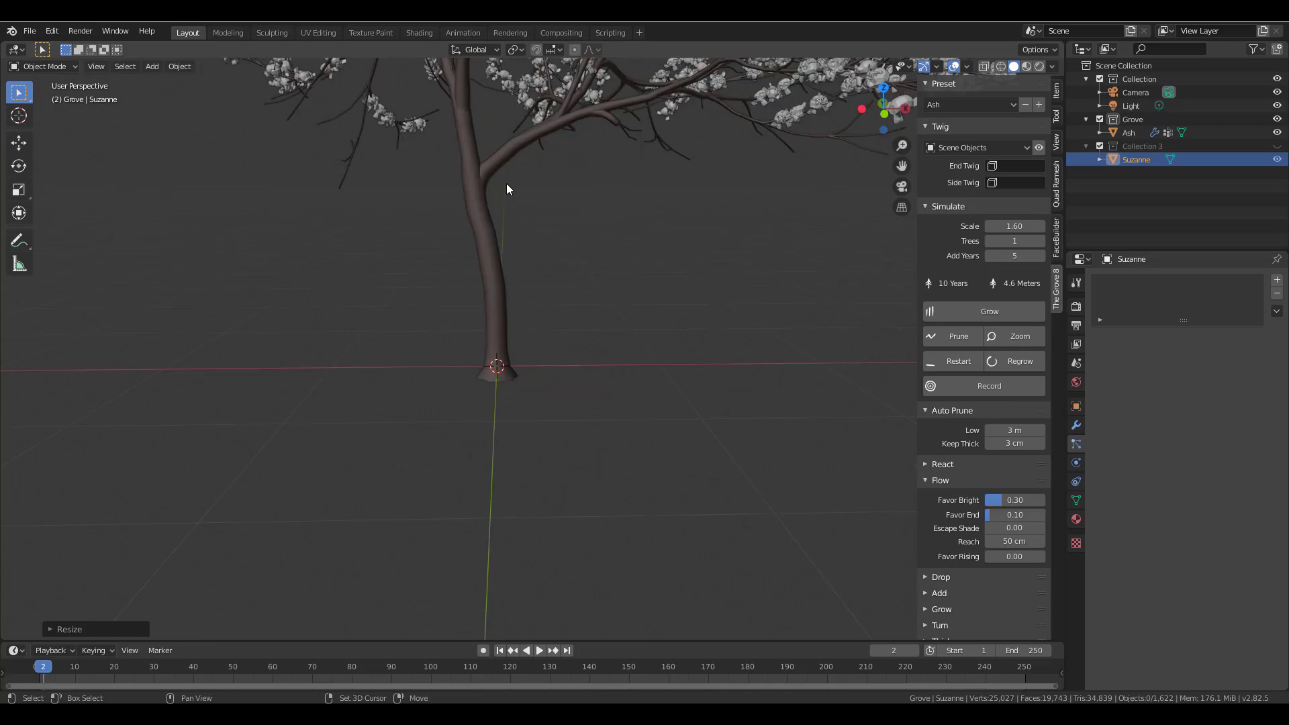
middle_click_drag(506, 190, 506, 425, "shift")
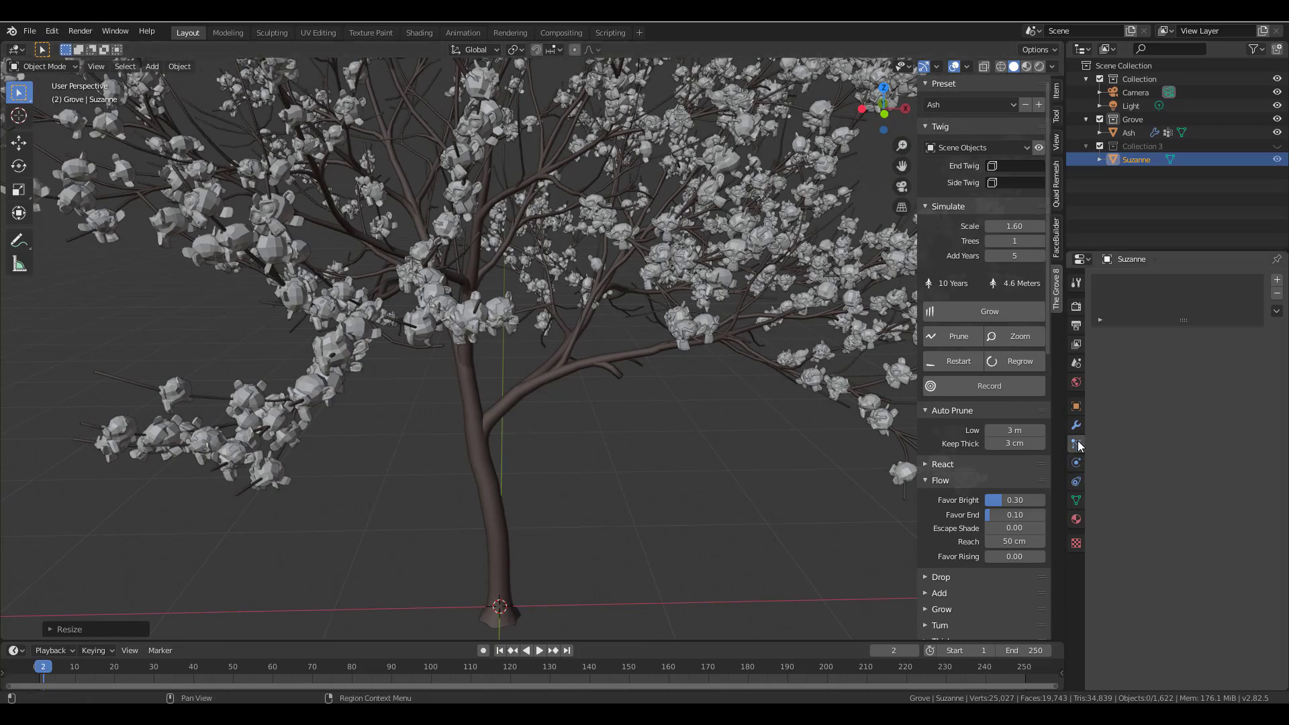
left_click(484, 438)
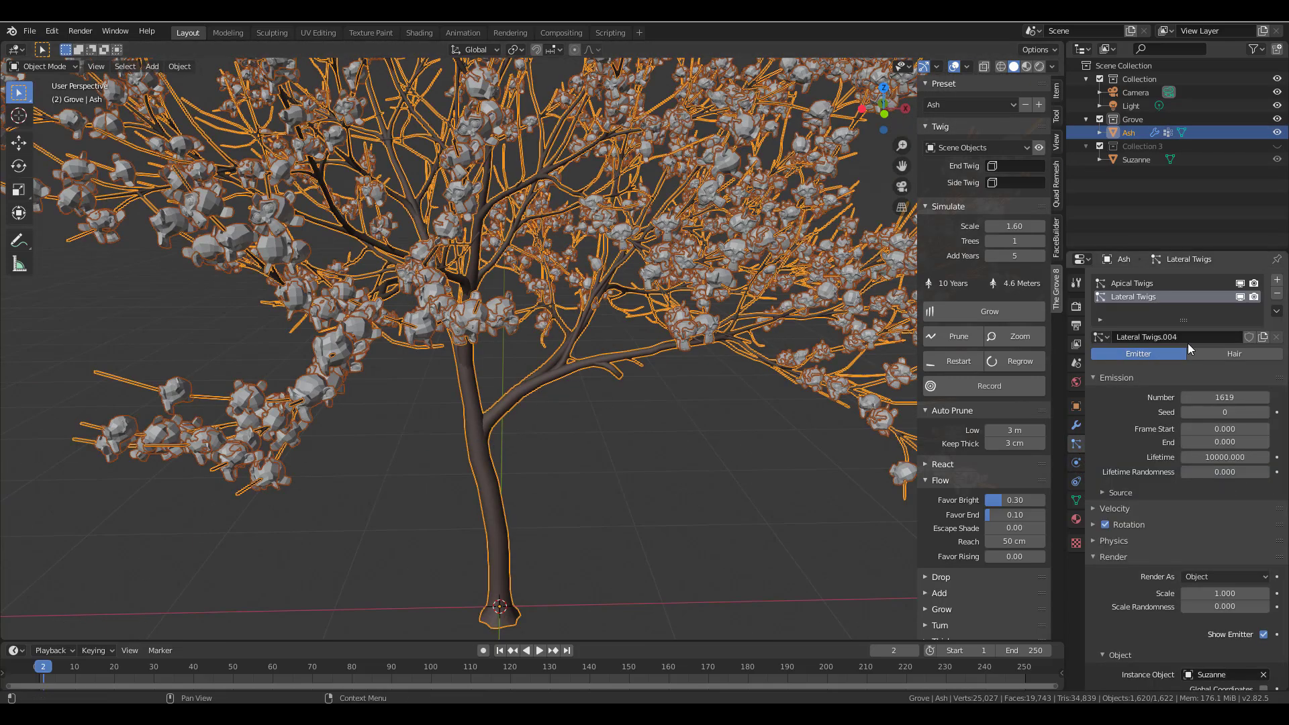
left_click(1144, 285)
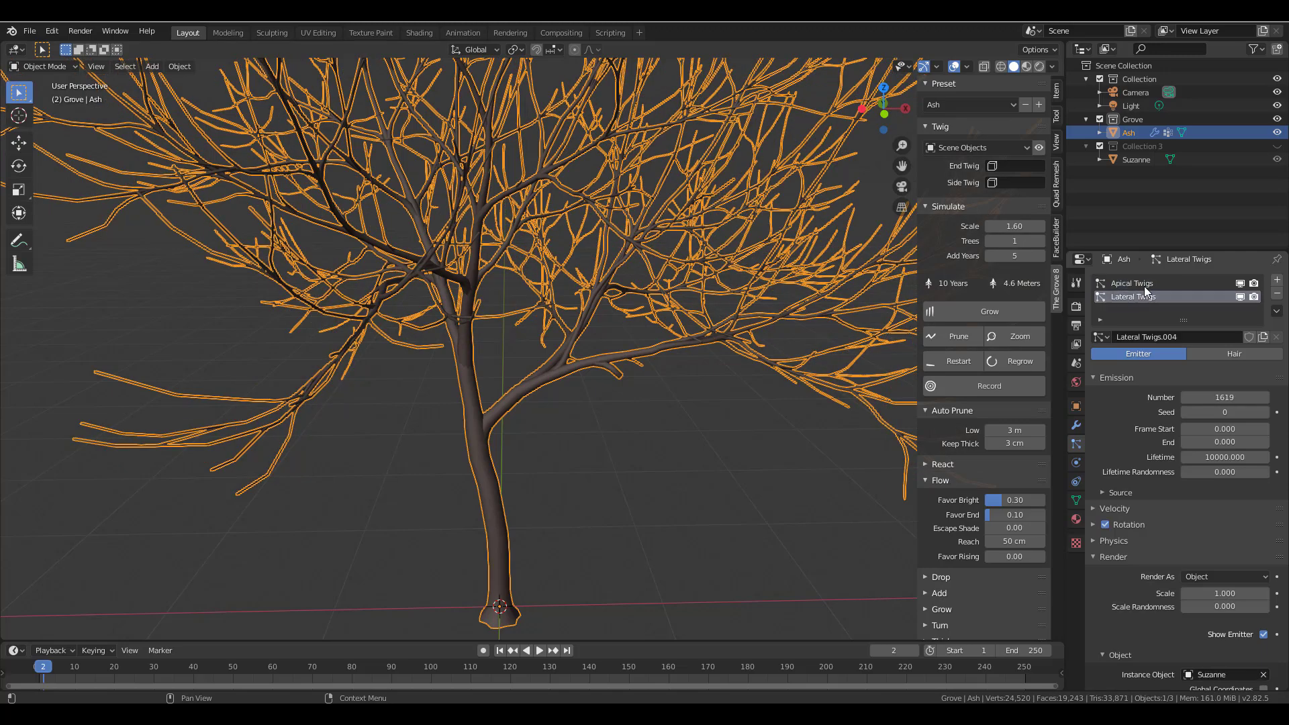
left_click(1144, 295)
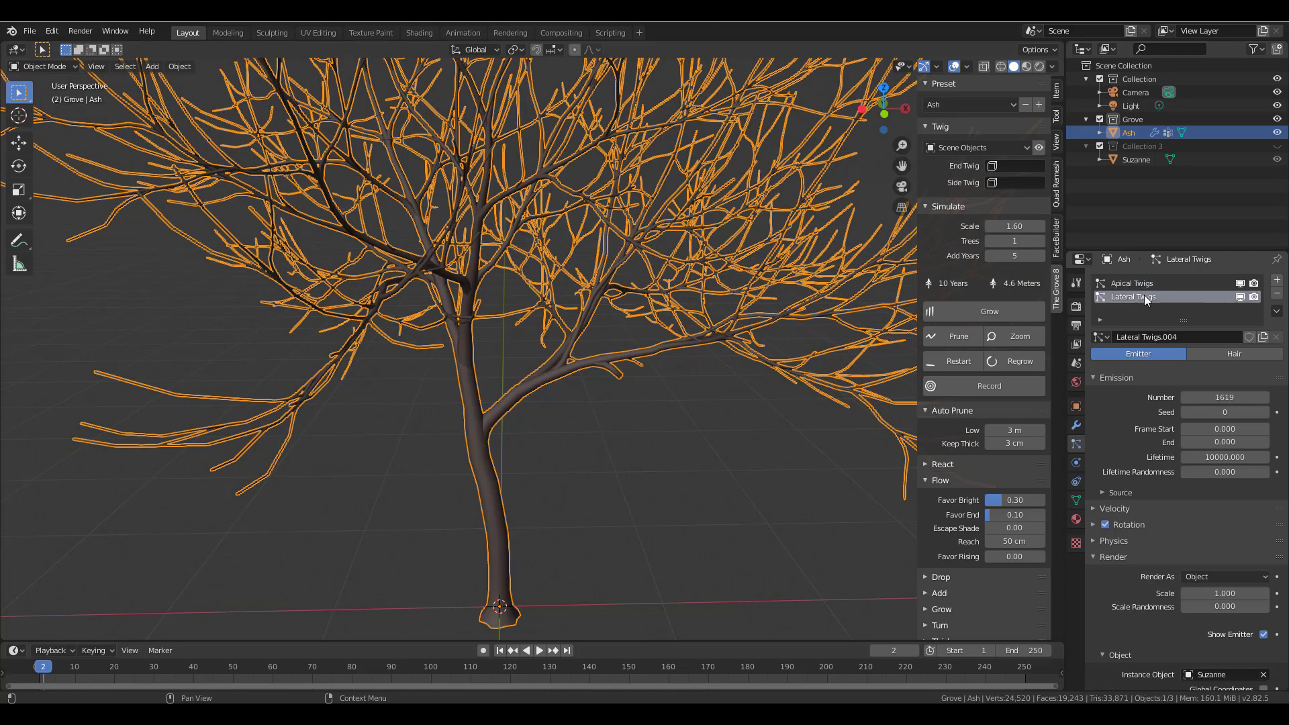
middle_click_drag(686, 581, 715, 509, "shift")
scroll(714, 505, "down", 2)
left_click(722, 388)
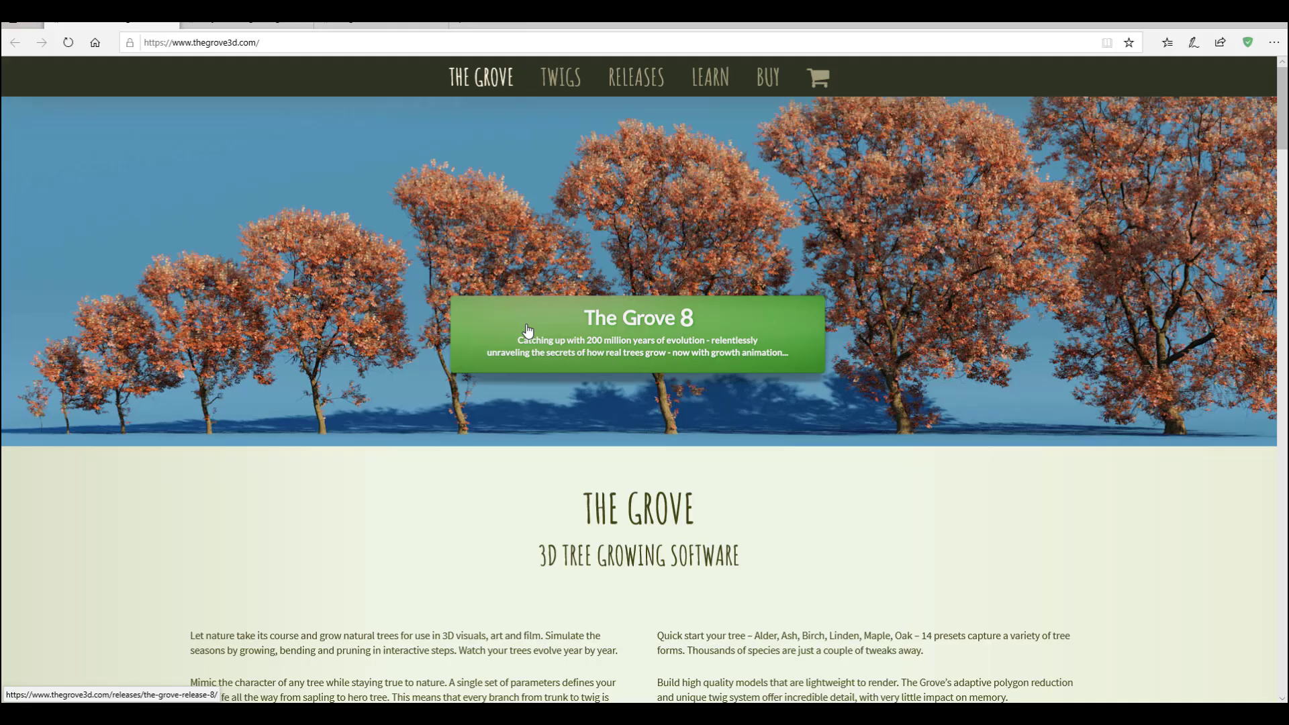
- Scroll down through the thegrove3d.com home page
scroll(572, 359, "down", 10)
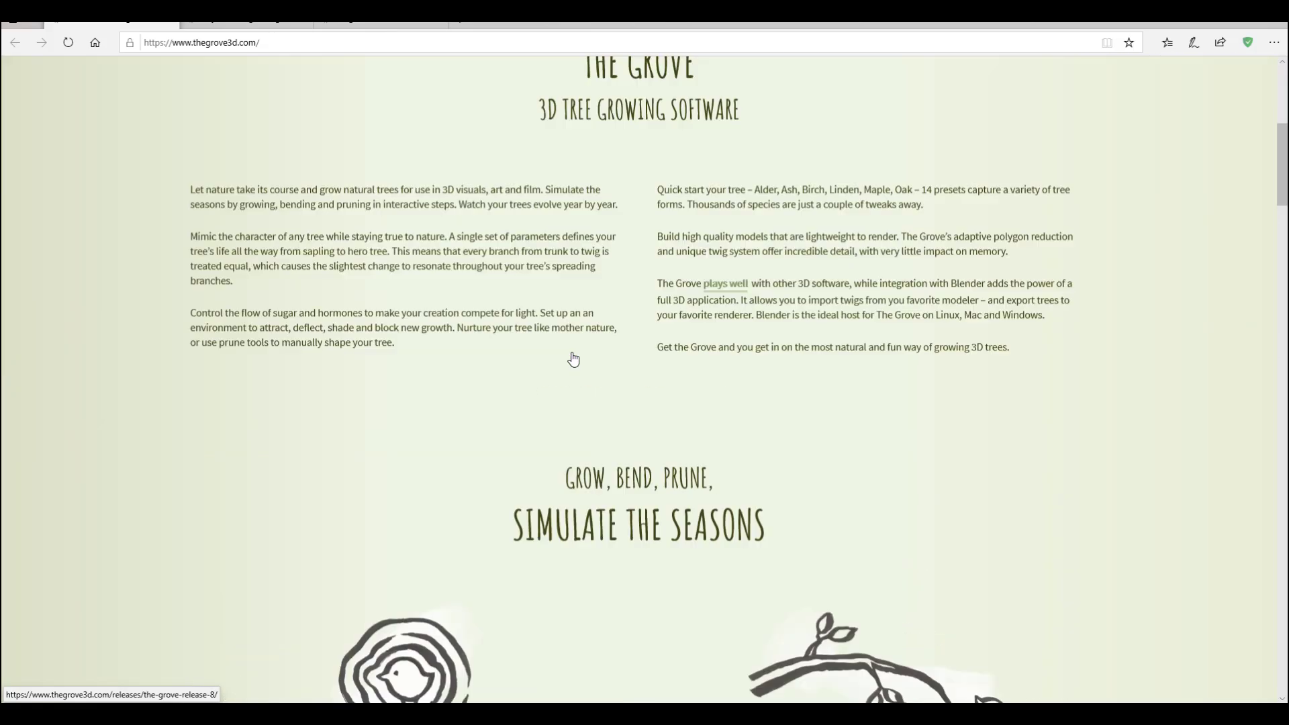
scroll(573, 359, "down", 15)
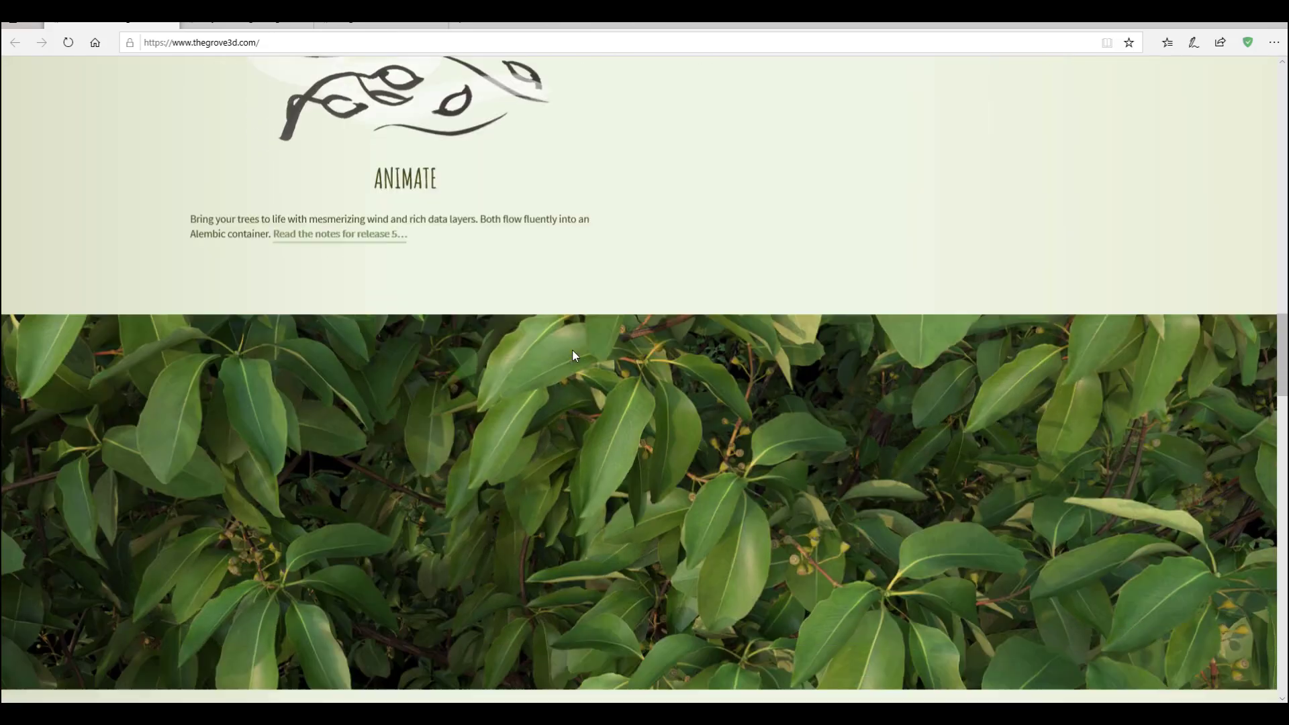
scroll(575, 356, "down", 15)
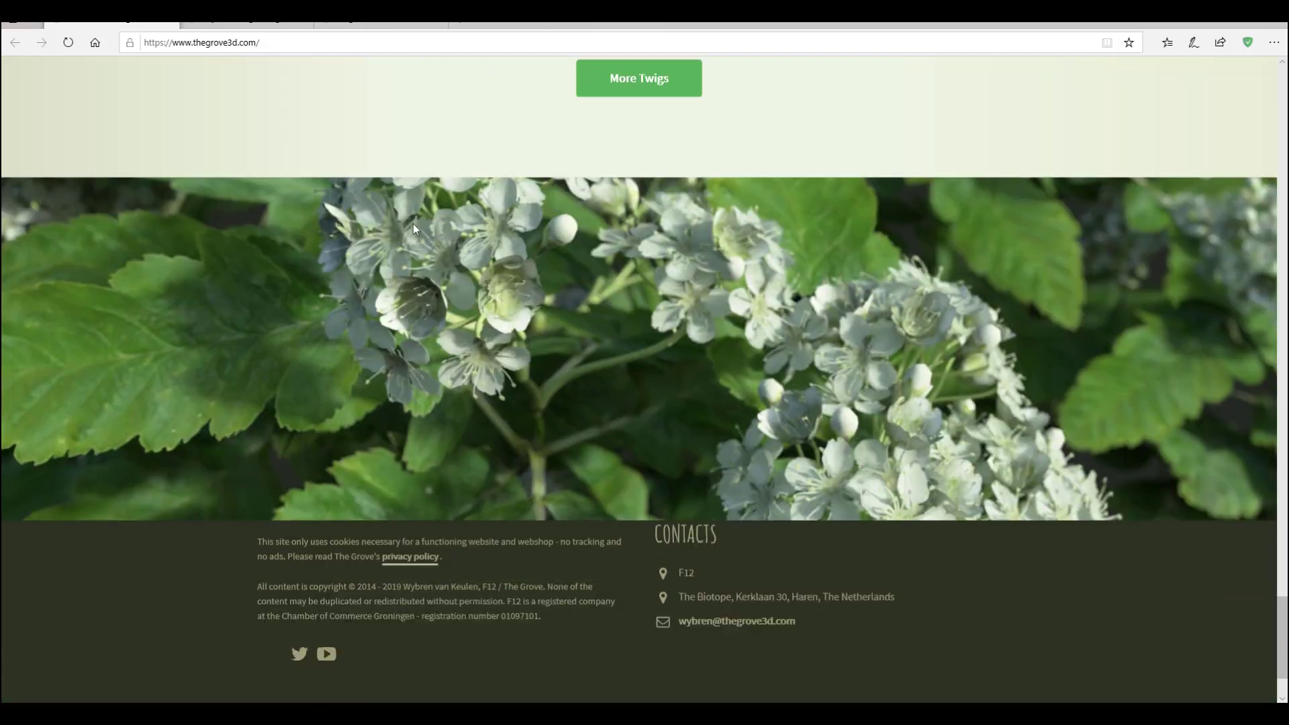
- Browse the Buy page listing The Grove at €119 with an empty cart
left_click(243, 28)
scroll(988, 275, "down", 10)
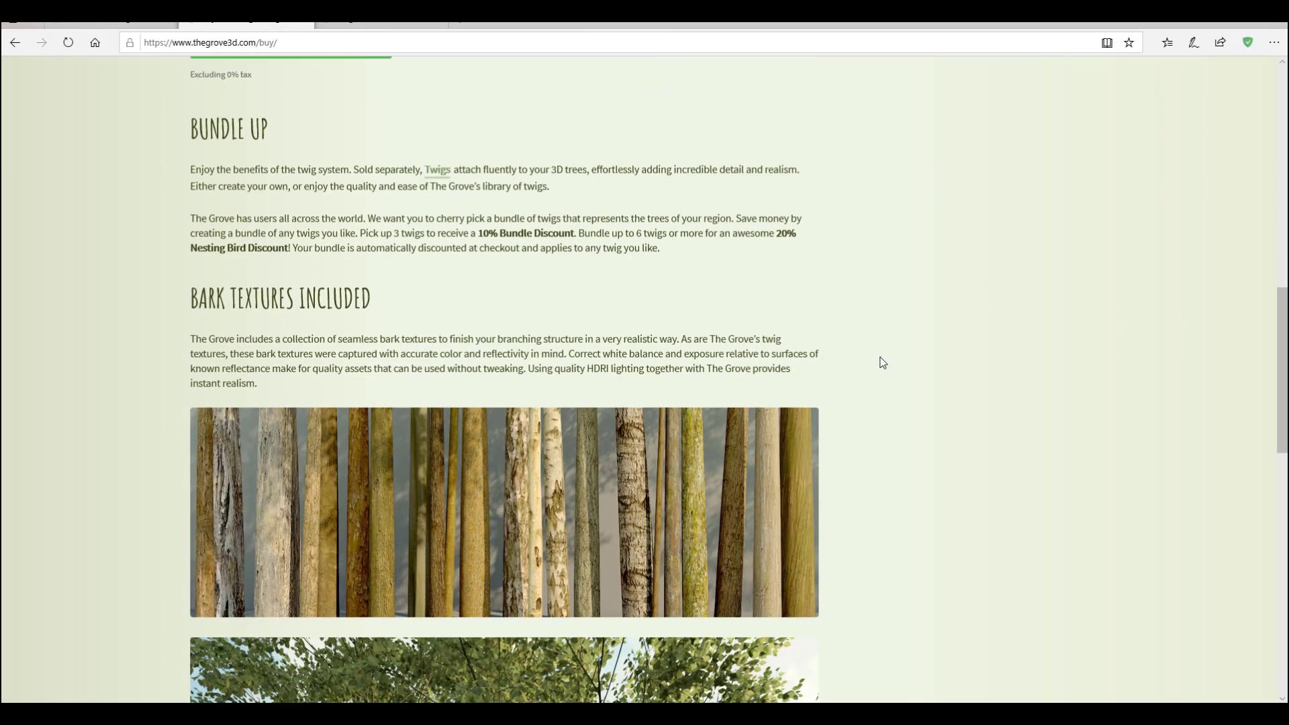
scroll(880, 362, "down", 7)
scroll(883, 363, "down", 8)
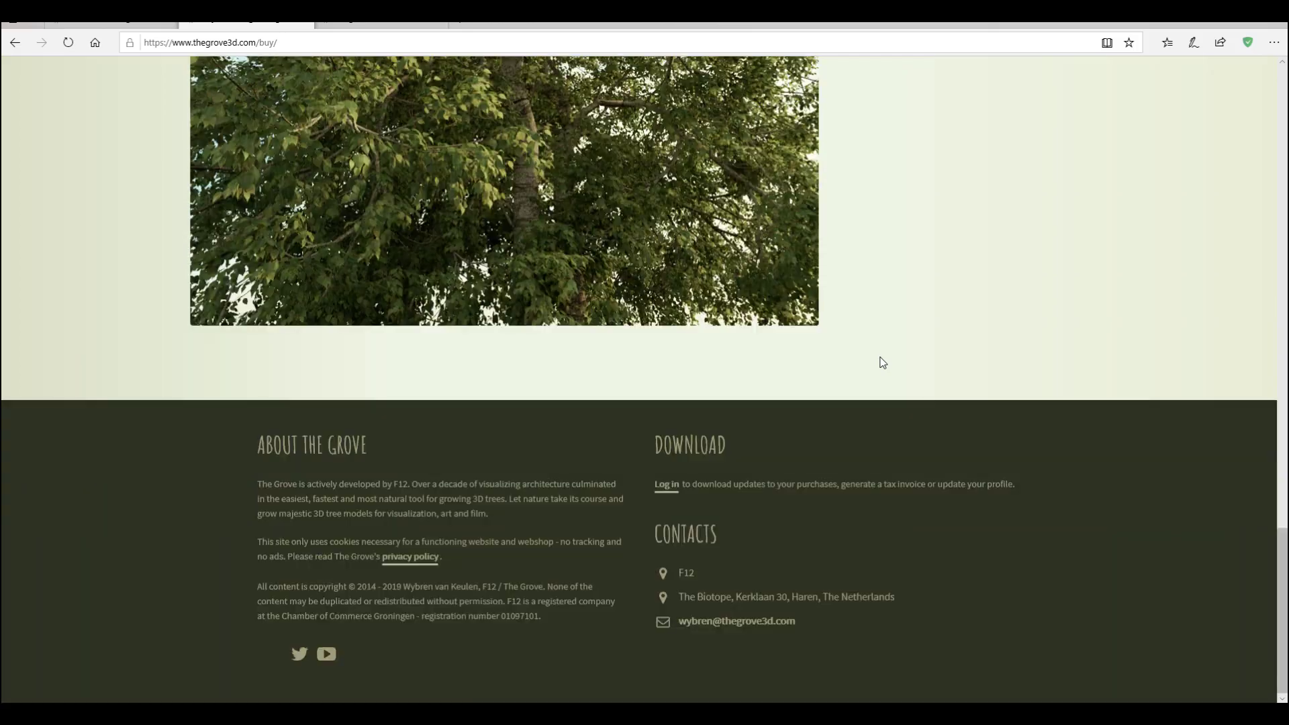
scroll(882, 363, "up", 12)
scroll(881, 361, "up", 10)
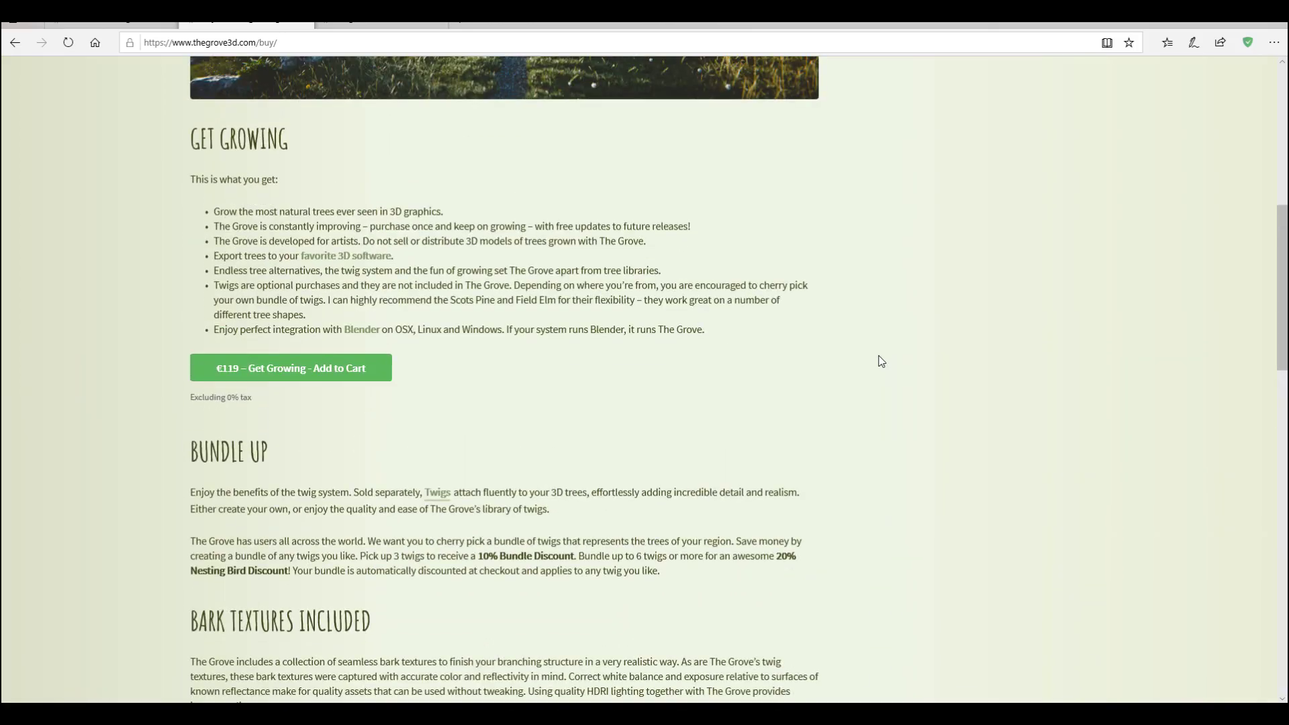
middle_click(944, 364)
left_click(933, 256)
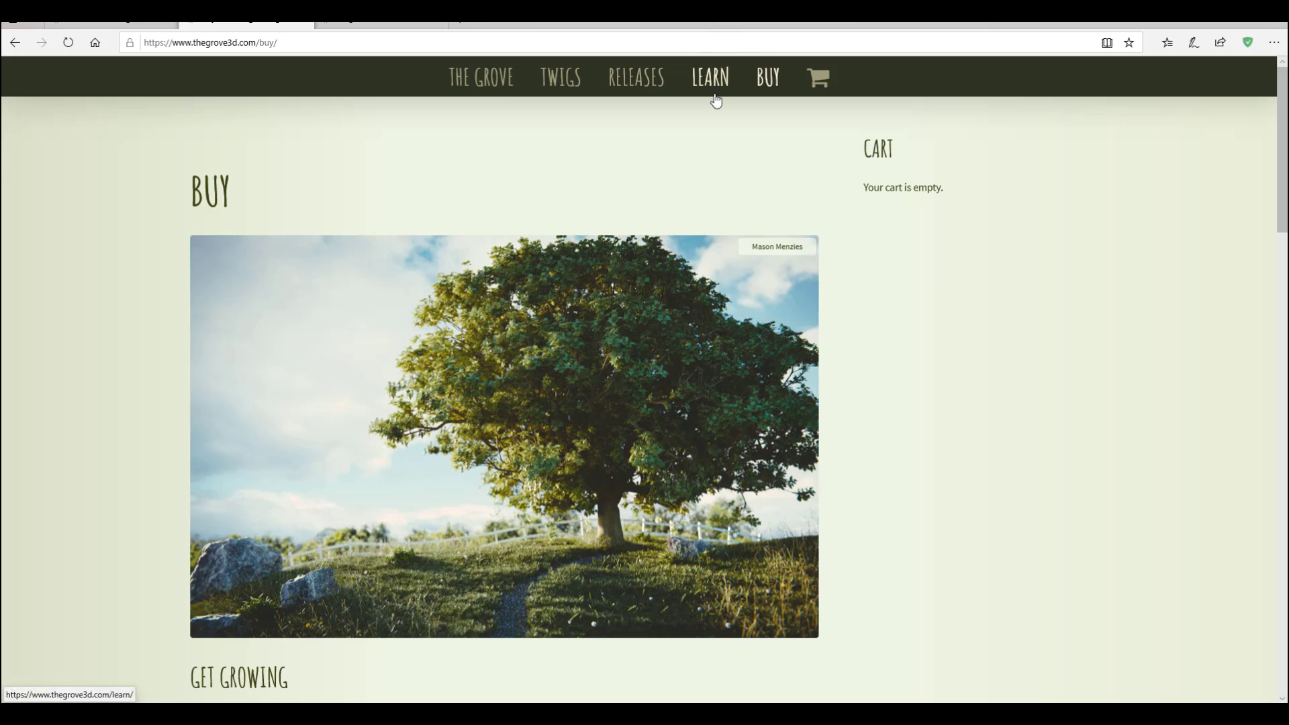
- Browse the Twigs catalogue, listing Olive, Paper Birch and Bottlebrush at €9,60 each
left_click(559, 78)
middle_click(1217, 289)
middle_click(1218, 341)
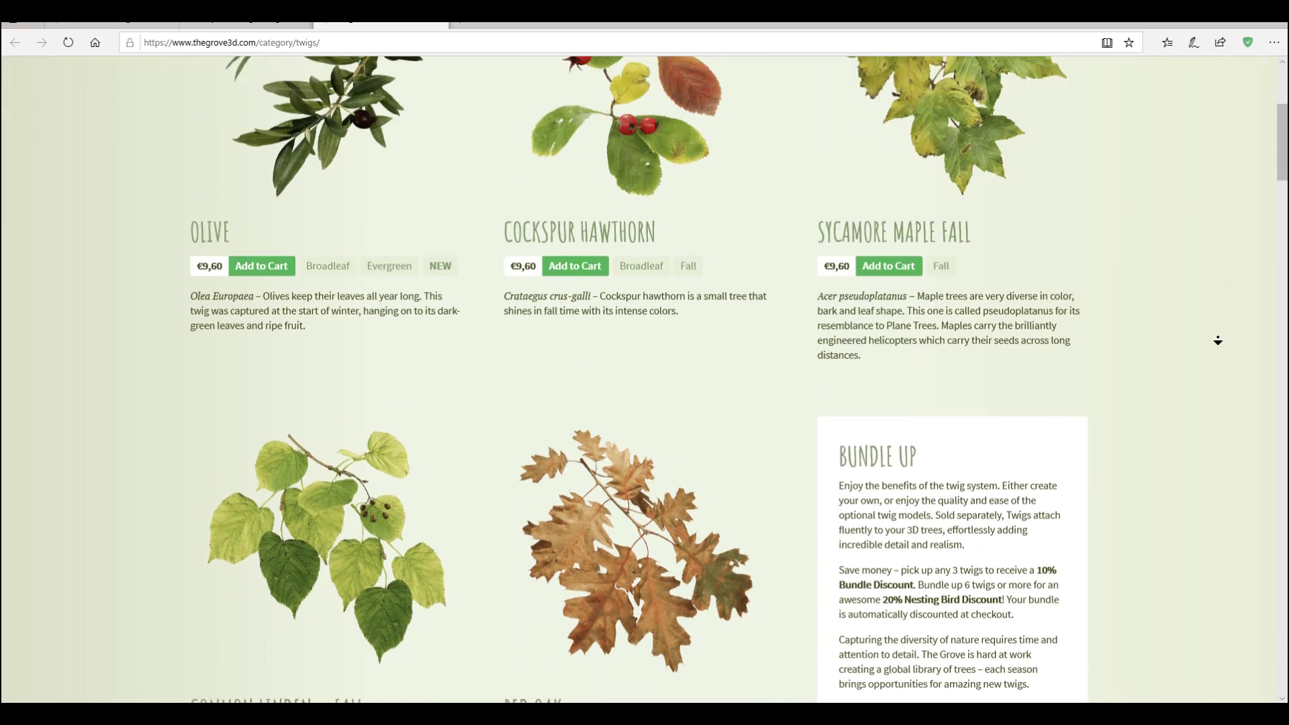
scroll(1168, 321, "down", 17)
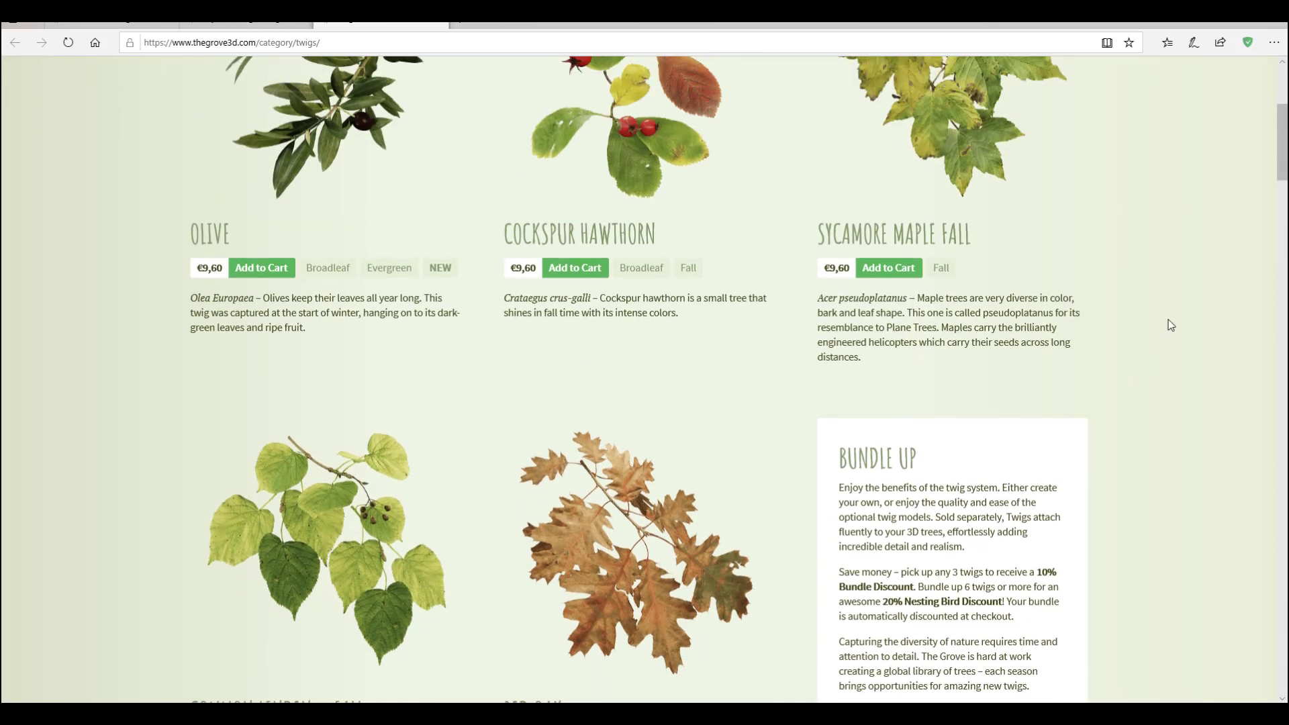
scroll(1170, 325, "down", 4)
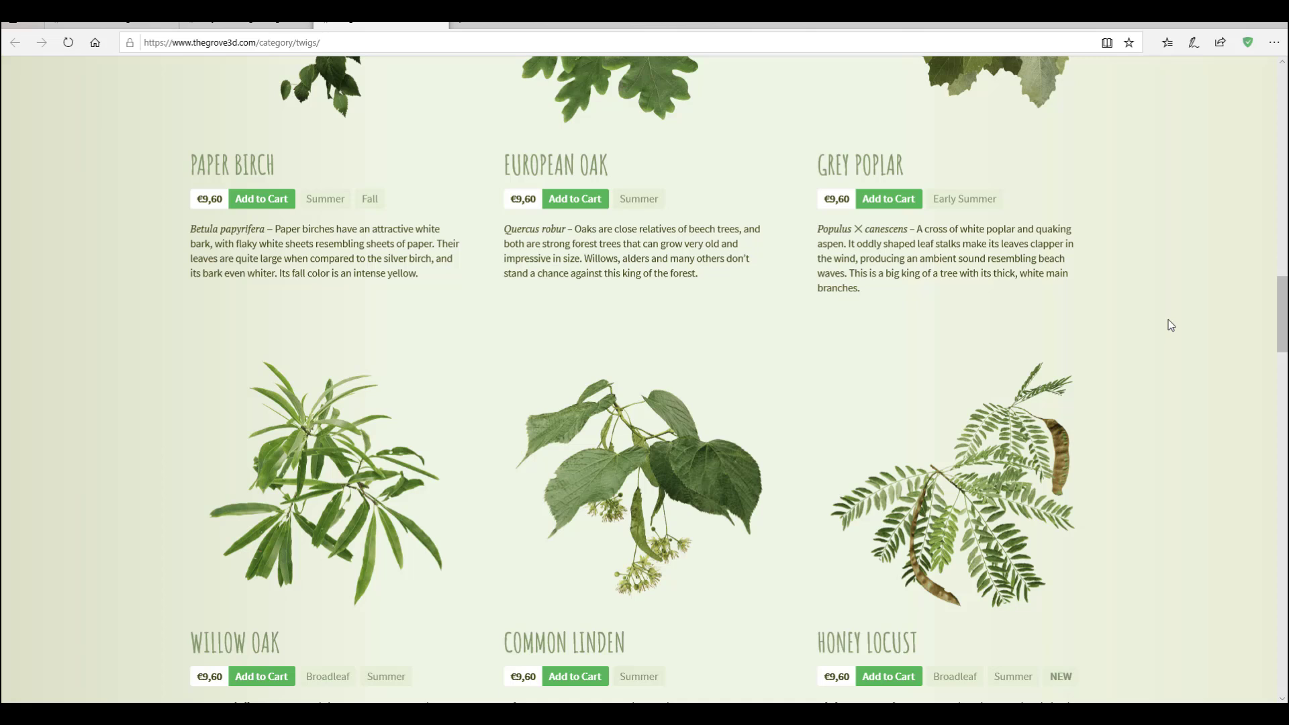
scroll(1138, 332, "down", 15)
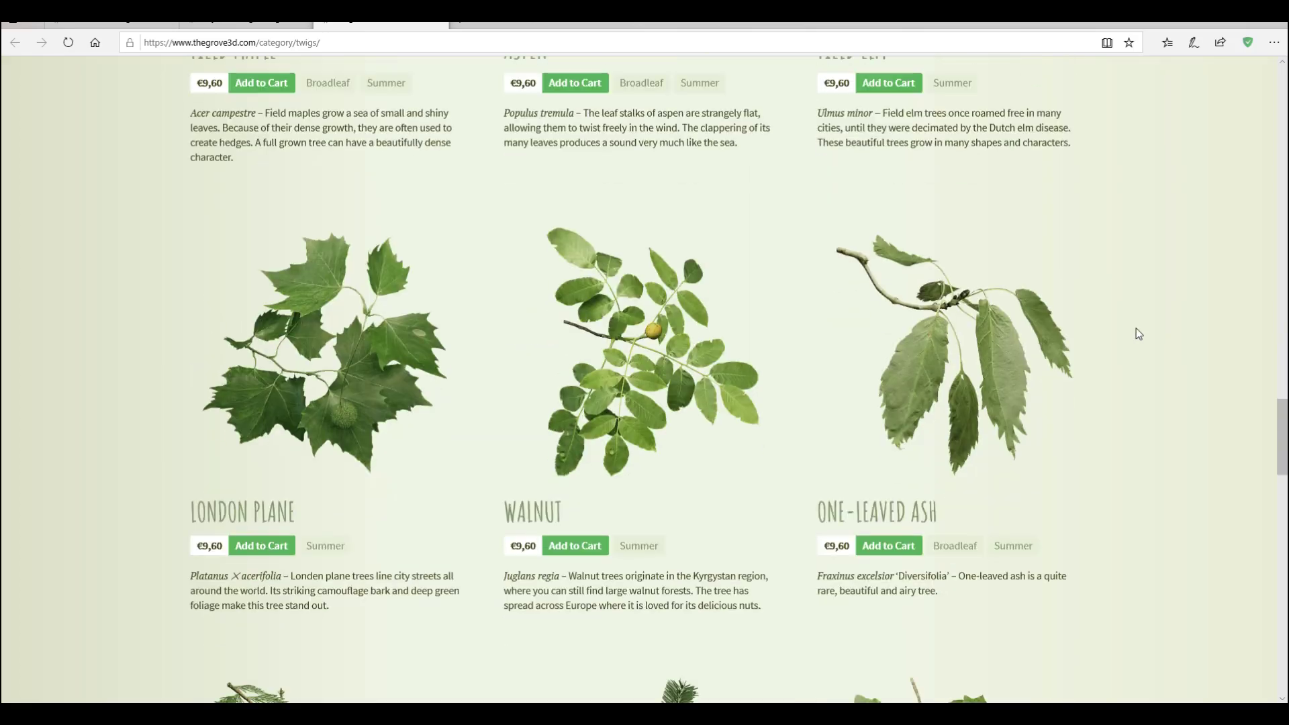
scroll(1136, 329, "down", 20)
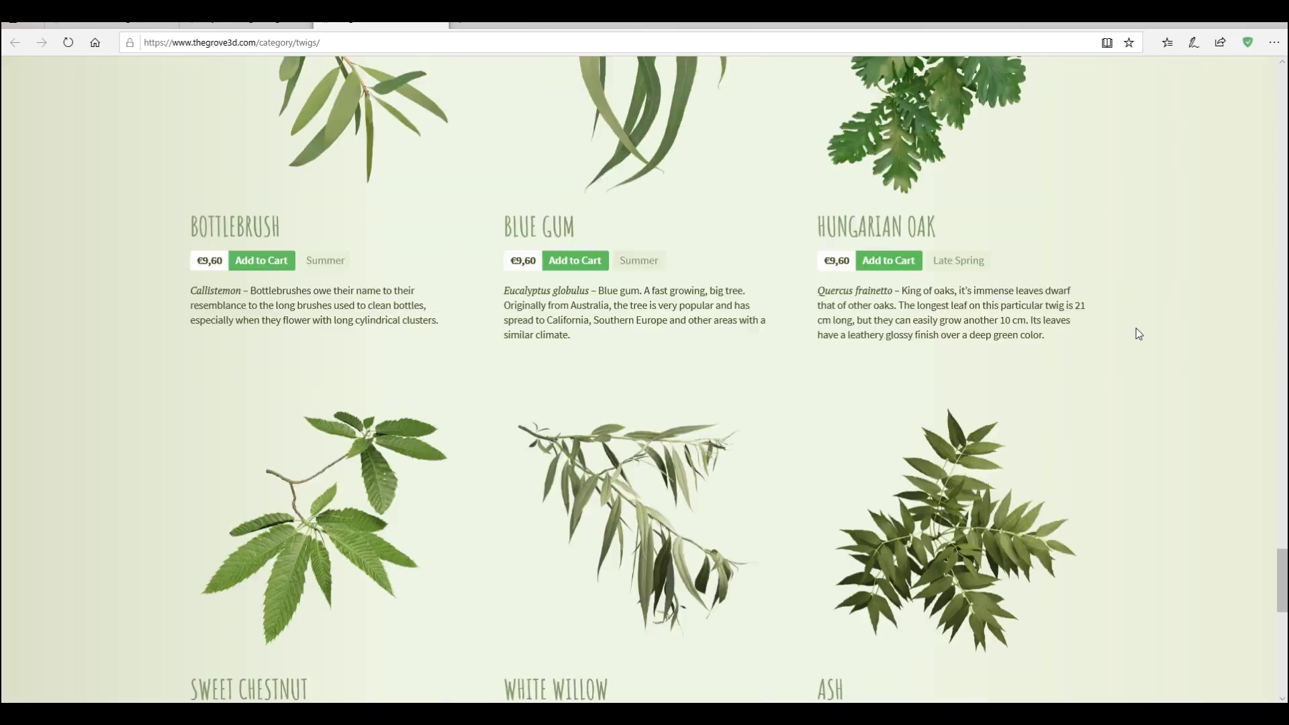